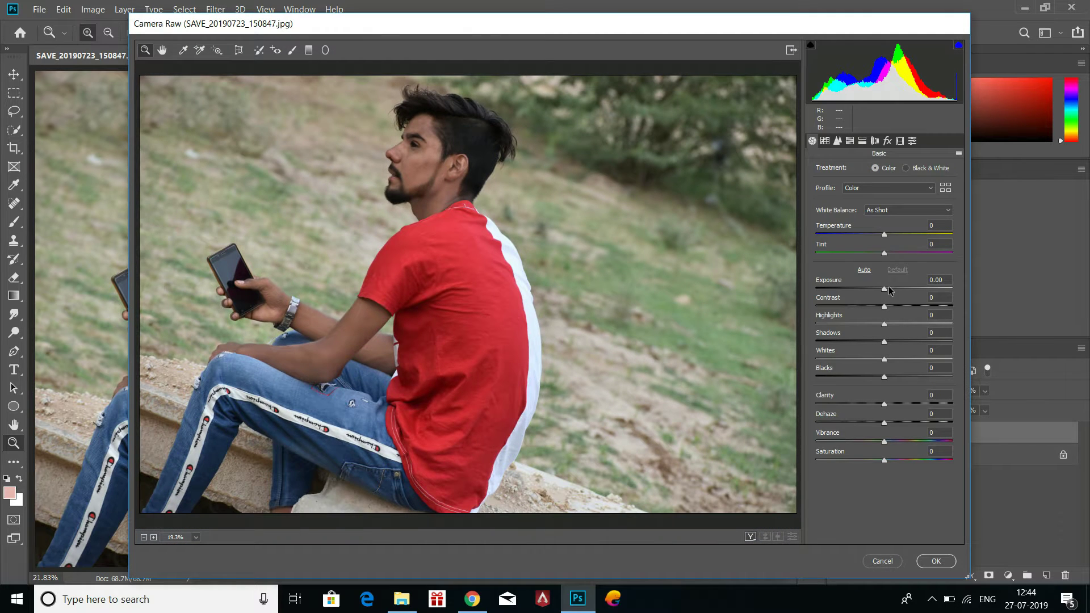
- Set exposure to +0.40, contrast to -8, highlights to +26, shadows to +6, whites to +13 and blacks to -20
click(884, 290)
drag(885, 290, 872, 382)
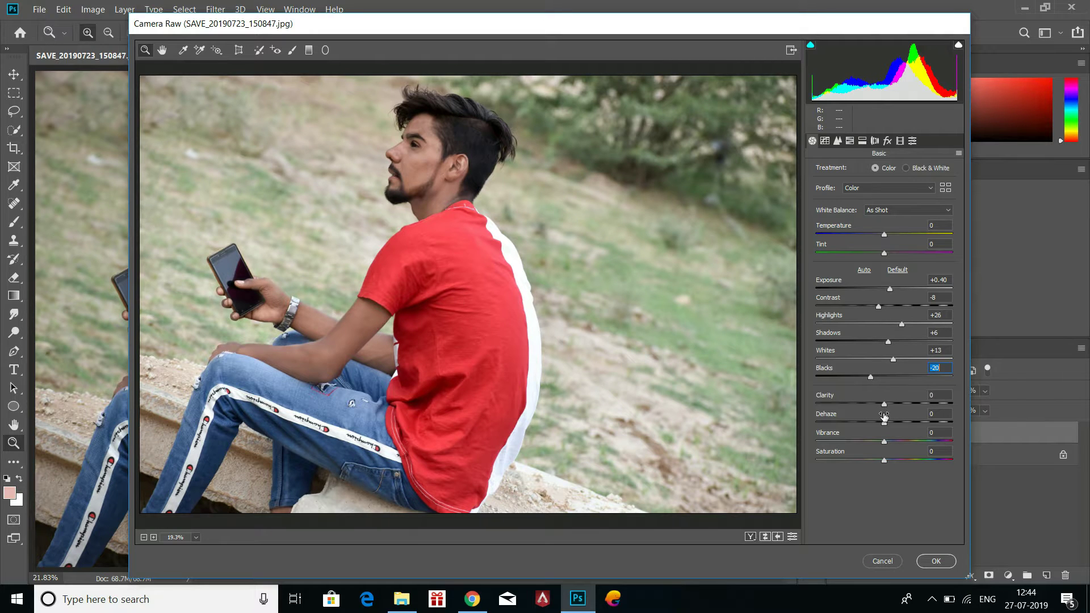
- Set clarity to +15, dehaze to +5, vibrance to +48, saturation to -15, temperature to -4 and tint to -8
drag(884, 403, 874, 461)
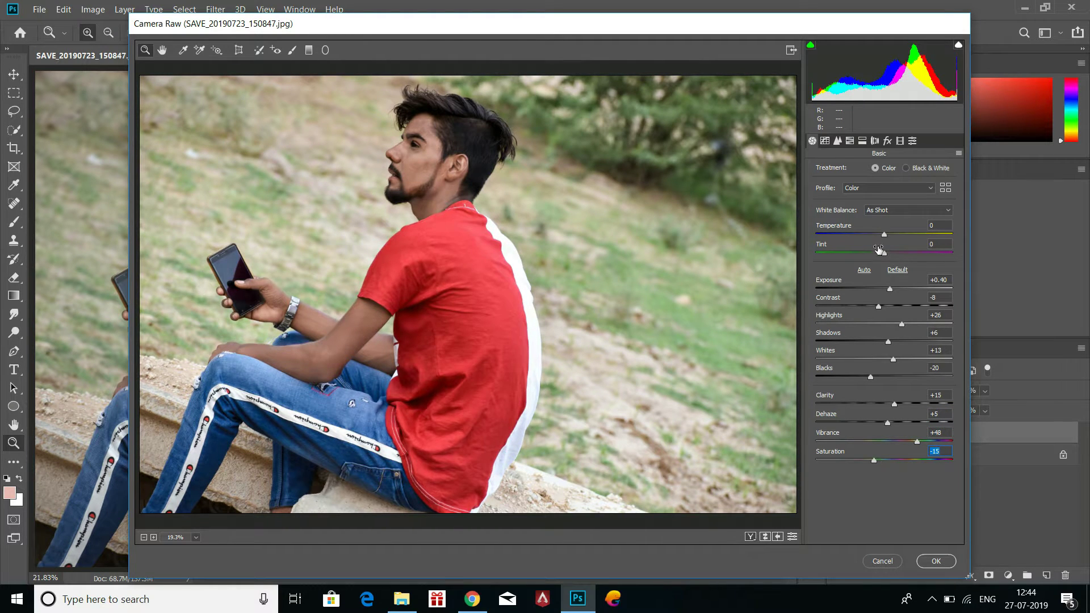
drag(884, 234, 883, 255)
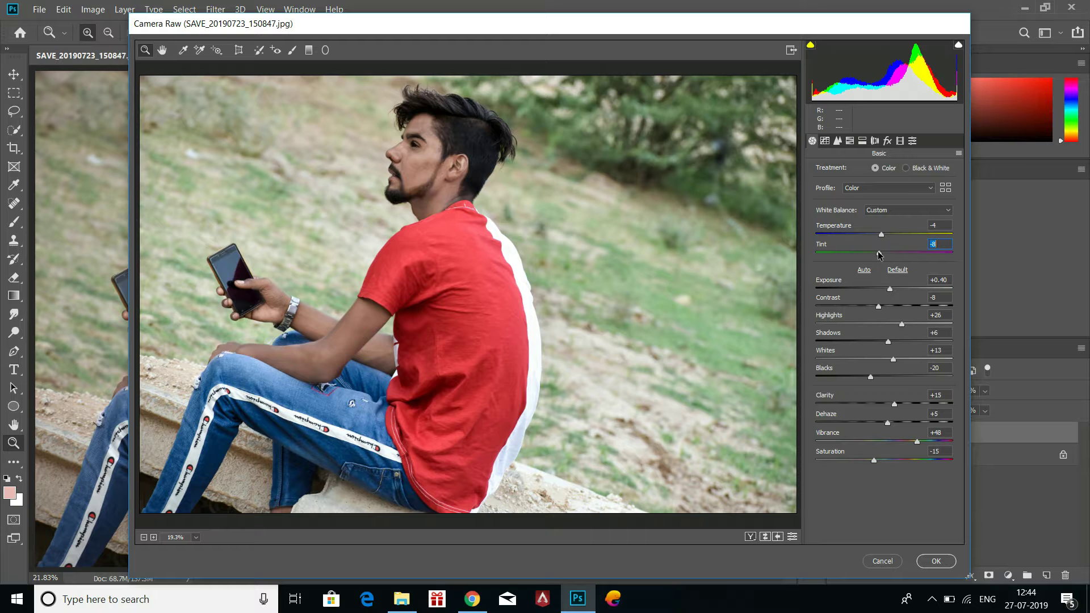
- Adjust the parametric tone curve from highlights to shadows and raise the luminance and color noise reduction
click(825, 141)
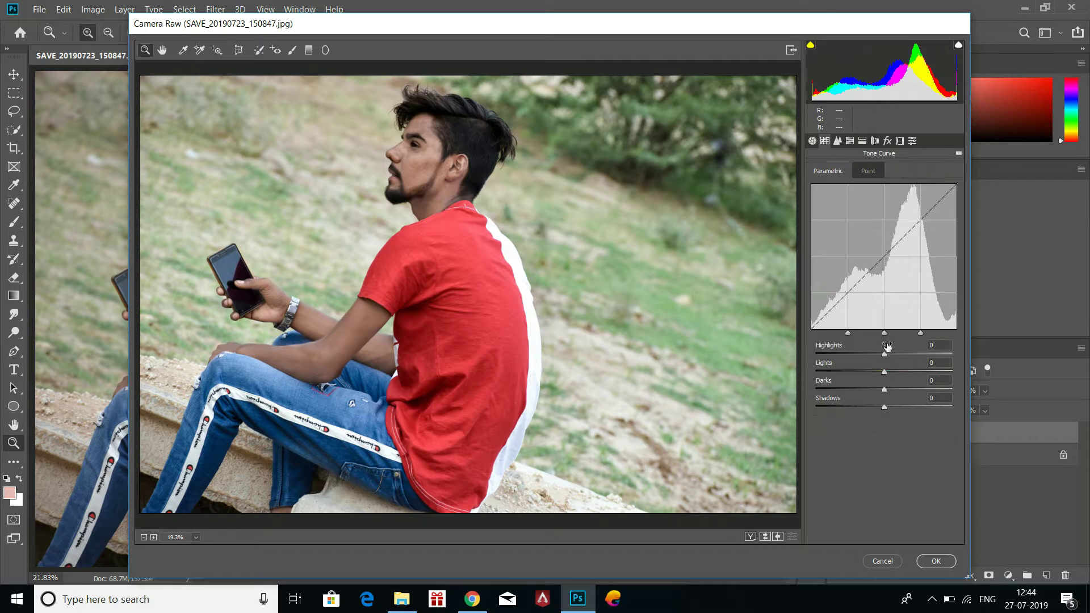
drag(884, 354, 880, 410)
click(838, 141)
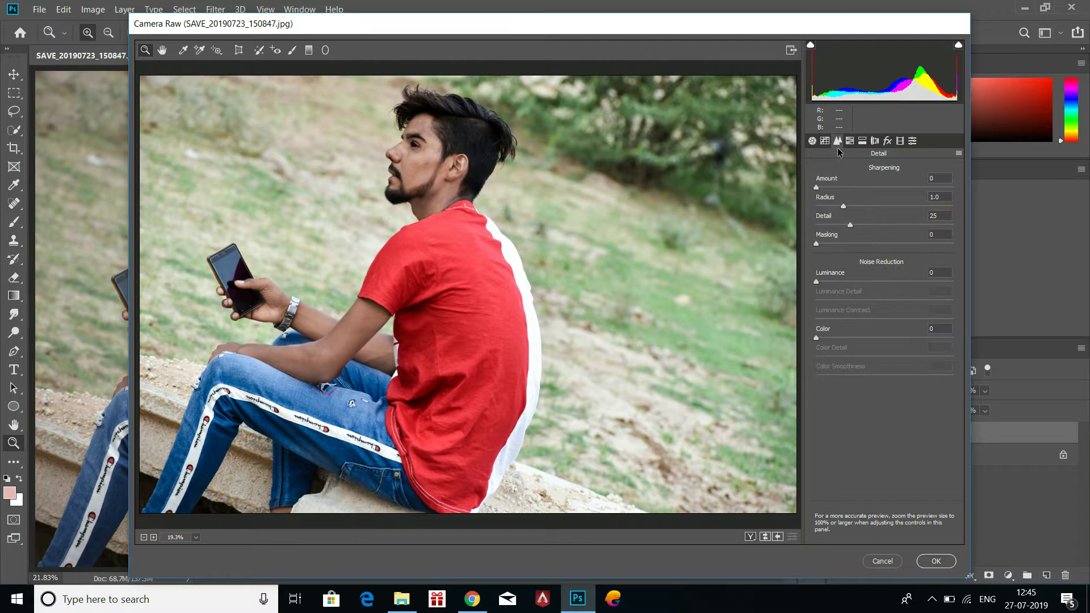
drag(816, 281, 832, 282)
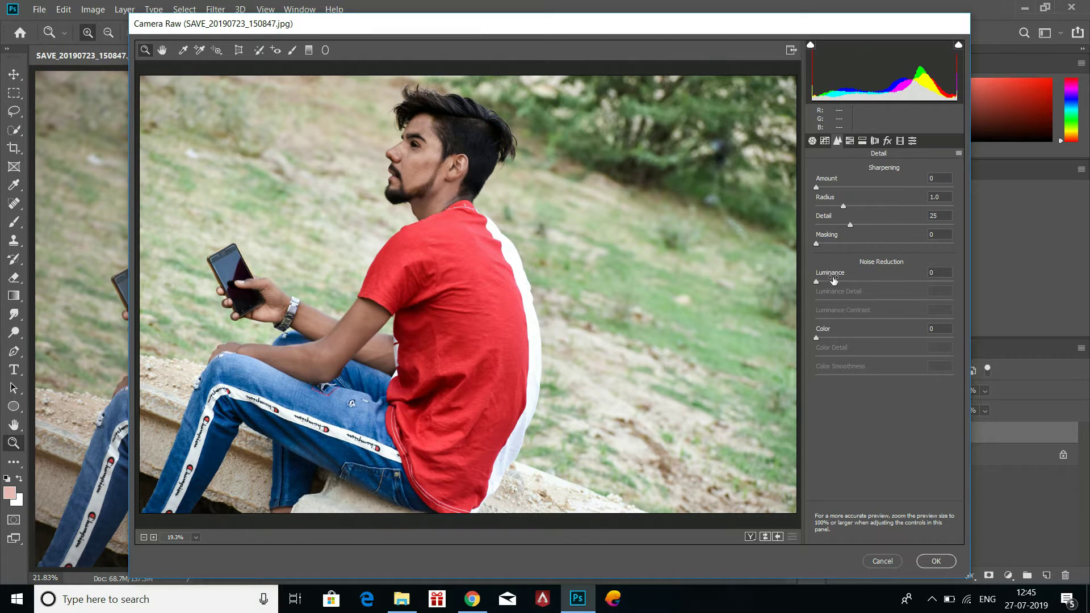
click(830, 338)
- Set the HSL saturation of oranges to -3 and the luminance of reds to +3, oranges to +18 and greens to -29
click(850, 141)
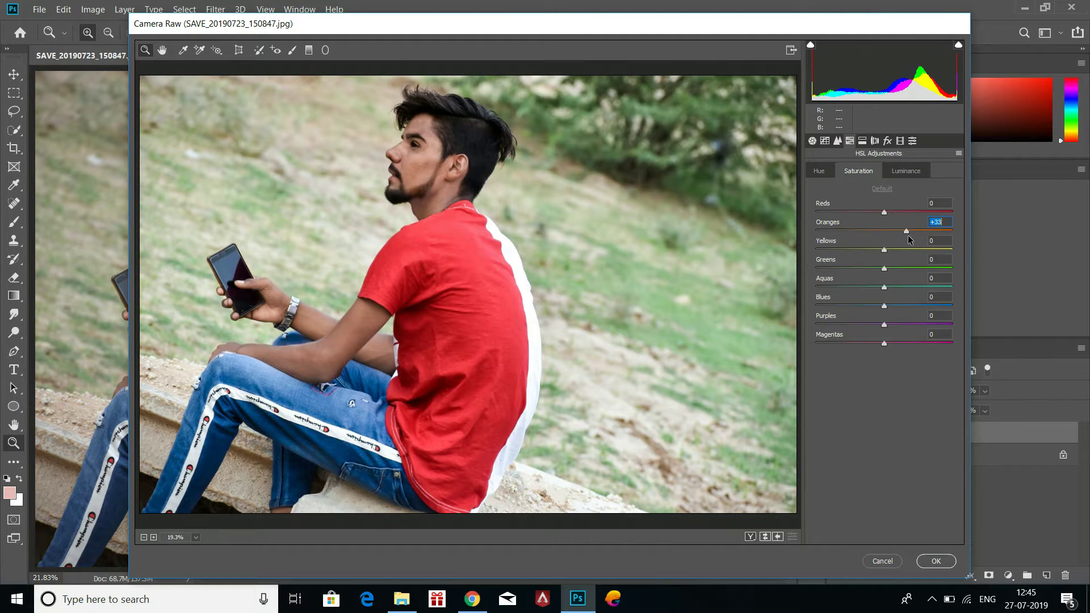
drag(909, 237, 885, 217)
click(901, 172)
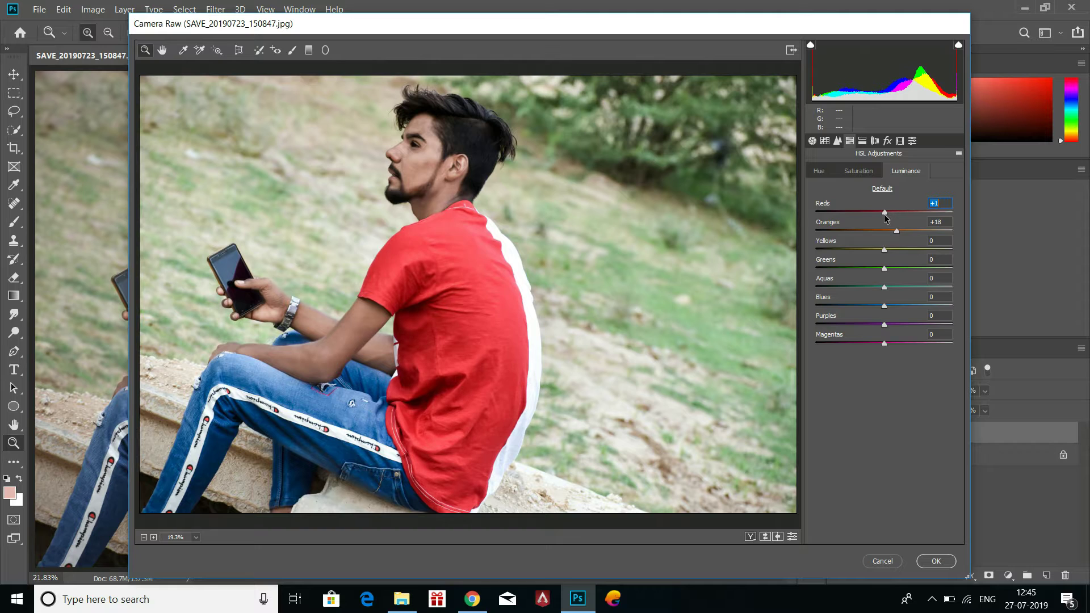
mouse_move(886, 271)
mouse_down()
mouse_move(856, 269)
mouse_move(865, 269)
mouse_up()
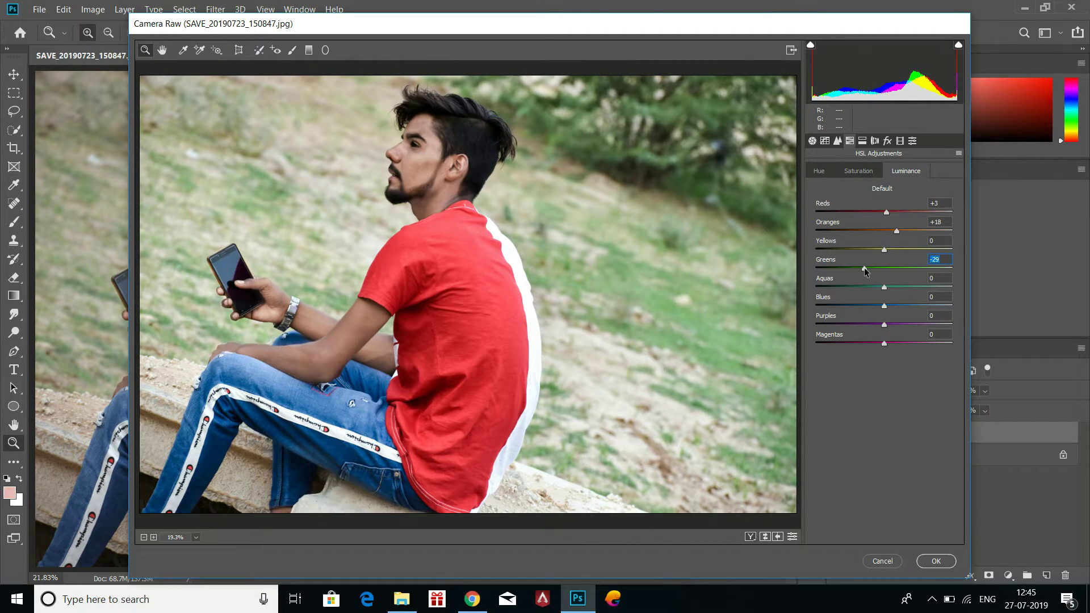
- Raise the HSL saturation of both greens and yellows to +100
click(875, 172)
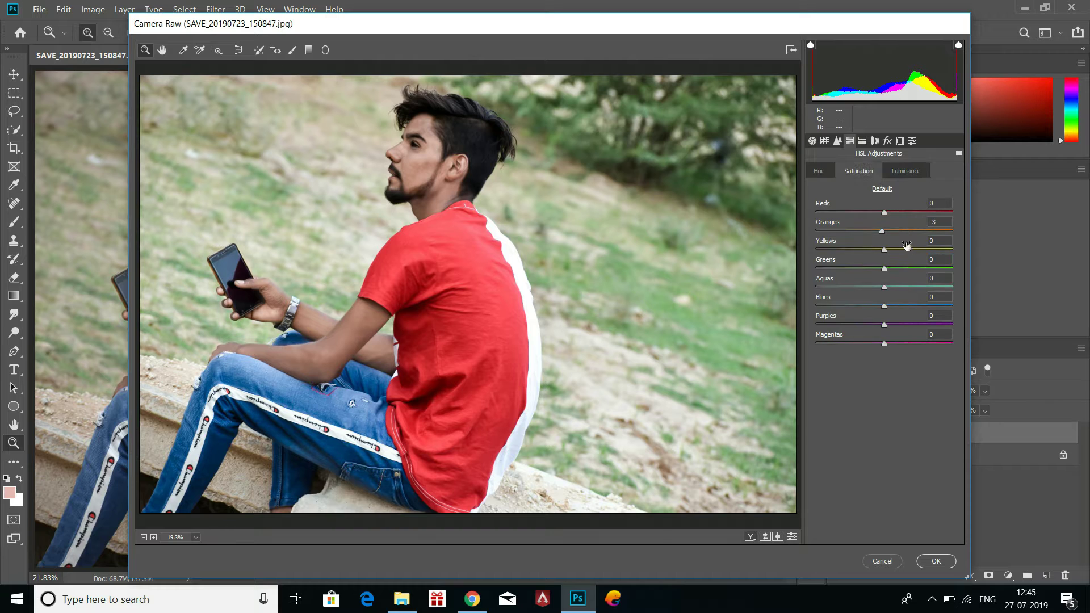
drag(888, 274, 972, 273)
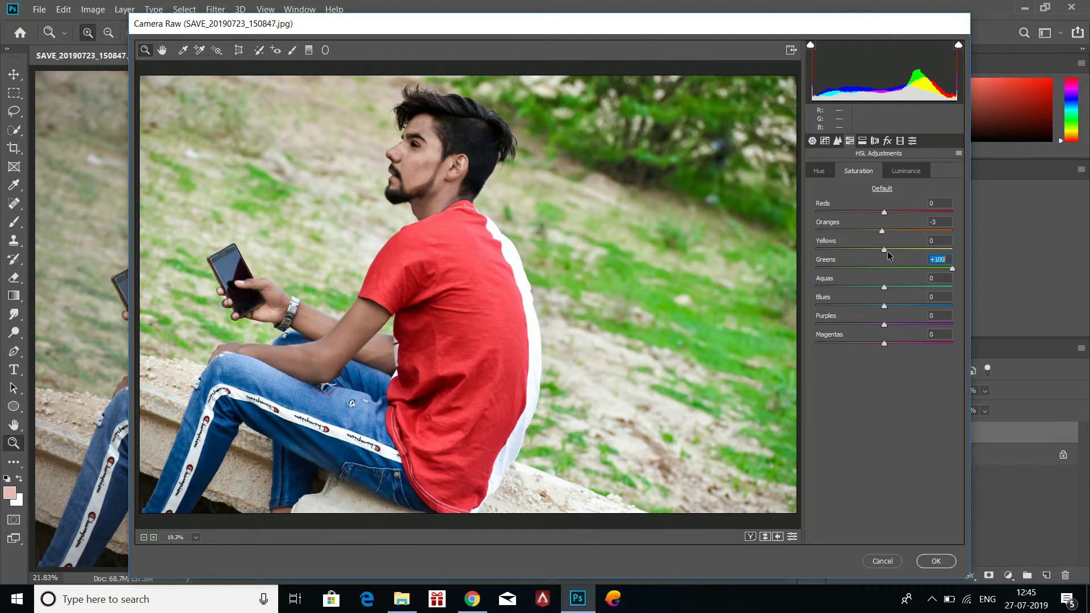
drag(888, 251, 1003, 248)
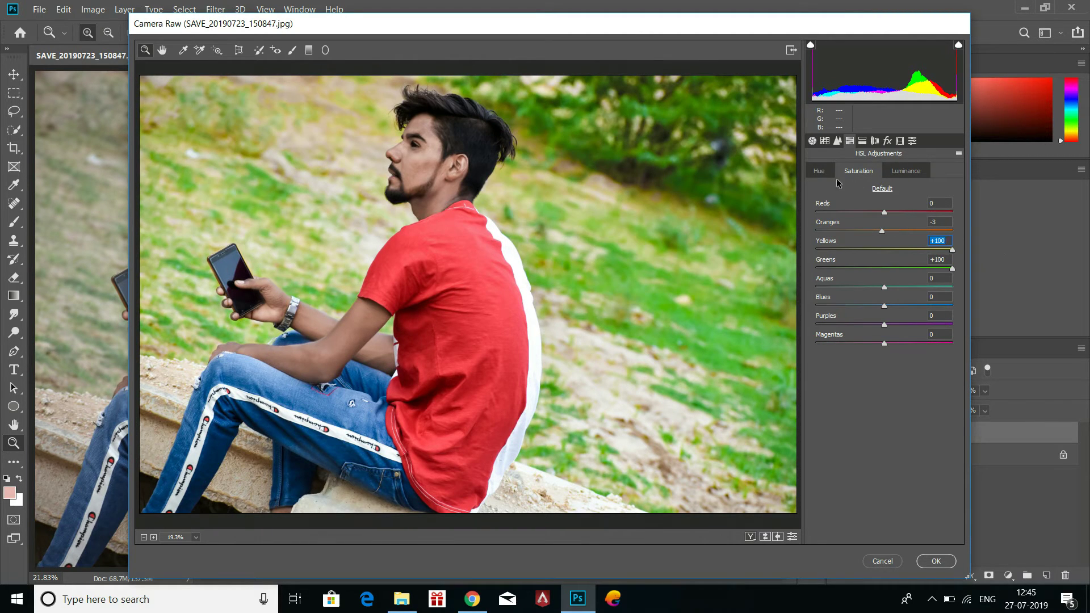
- Shift the HSL hue of yellows to -93 and greens to -100
click(820, 171)
drag(883, 250, 821, 250)
drag(880, 271, 801, 269)
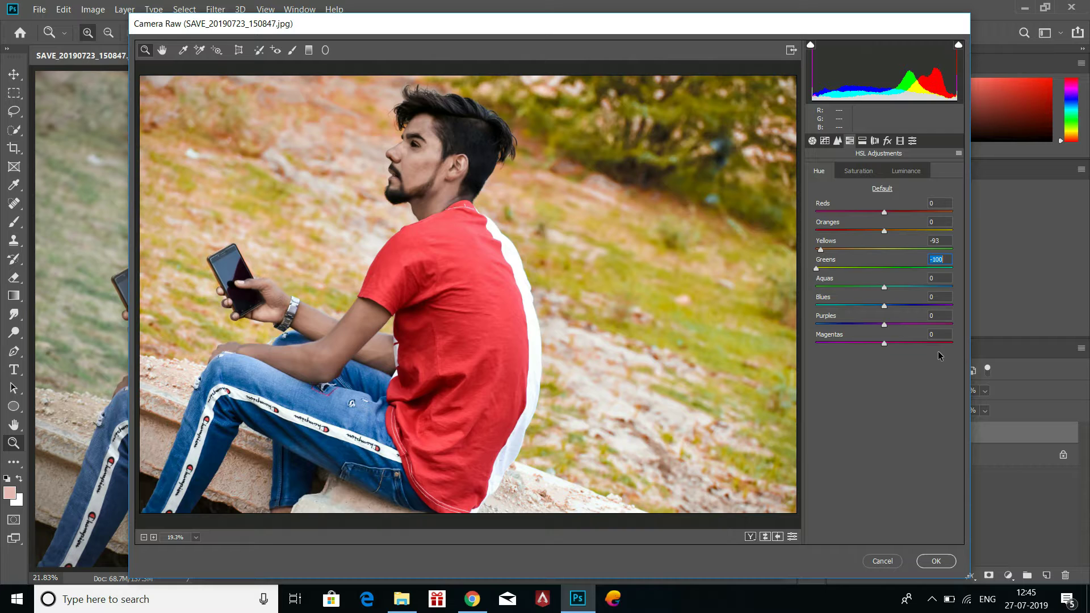
- Set the HSL saturation of yellows to +81 and blues to +27, keeping greens at +100
click(859, 171)
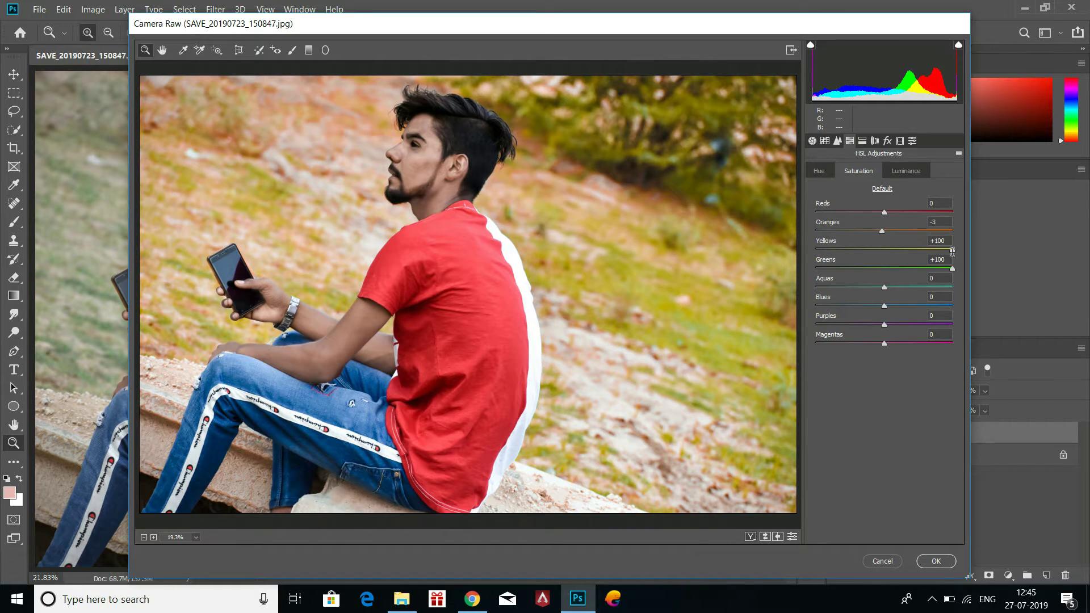
drag(954, 254, 940, 254)
click(953, 269)
click(903, 306)
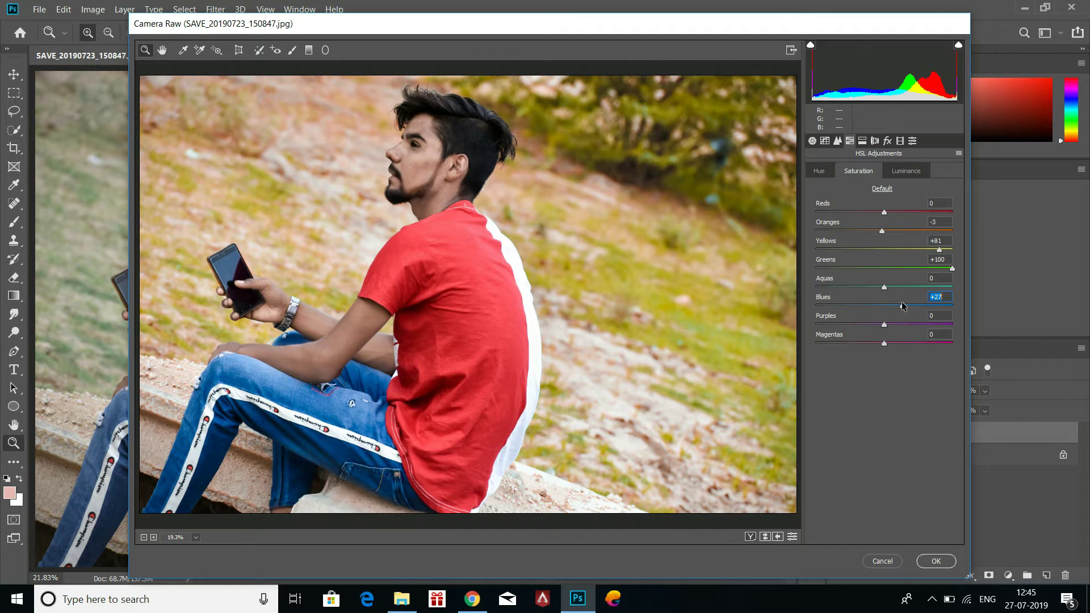
- Turn the jeans teal by setting the blues hue to -58 and the blues luminance to -16
click(820, 173)
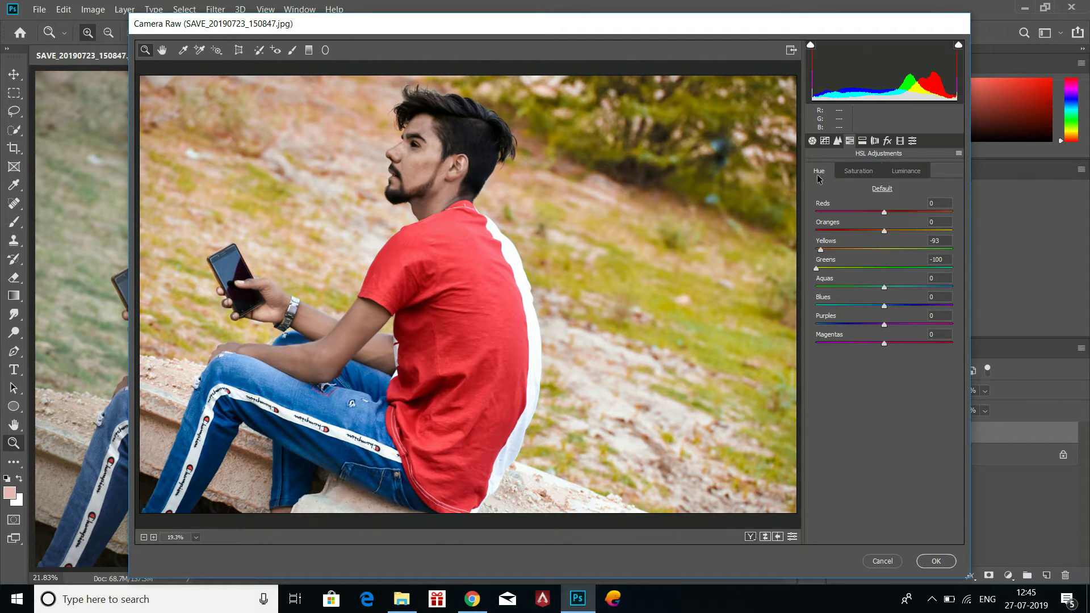
click(865, 306)
drag(865, 307, 844, 310)
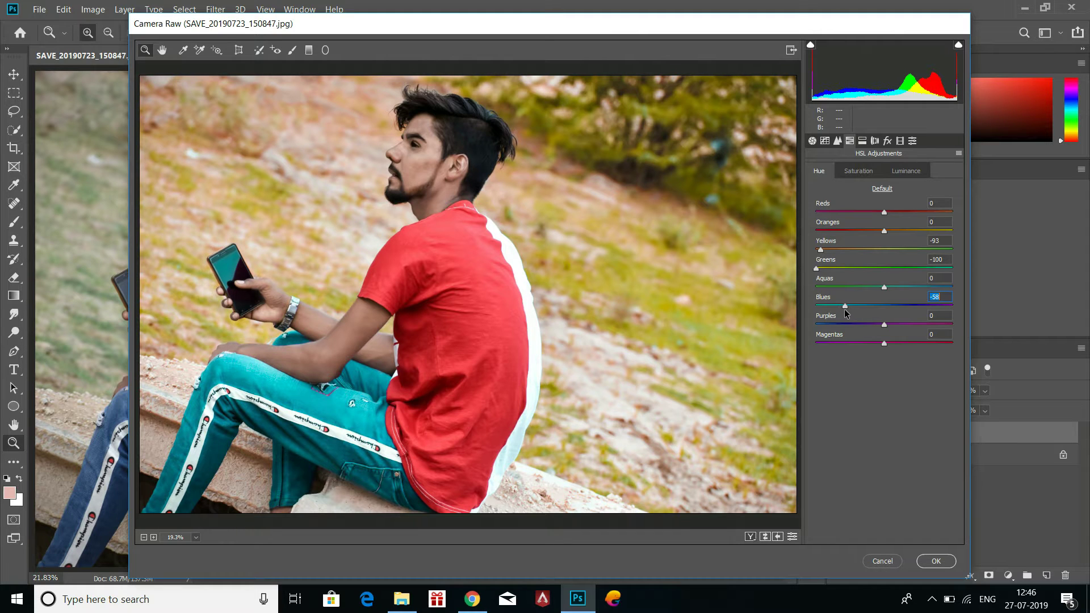
click(901, 173)
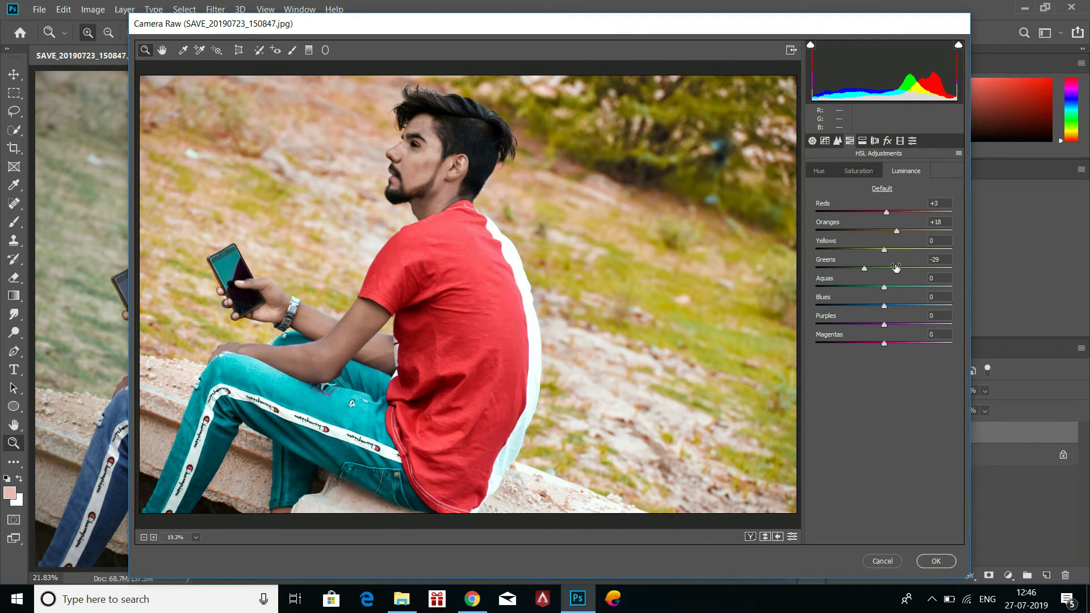
drag(884, 307, 875, 311)
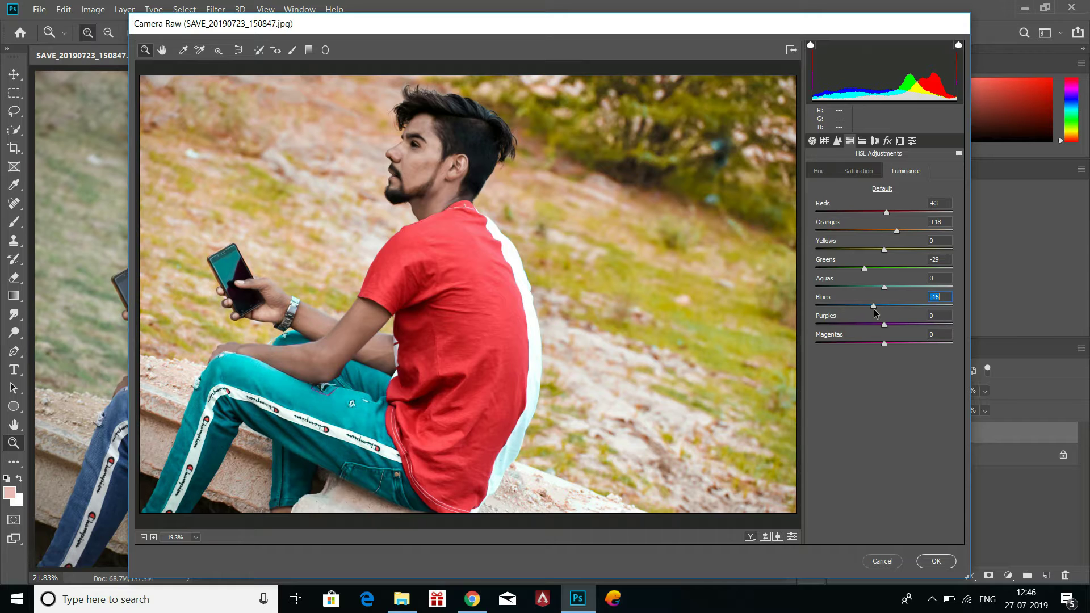
- Set the split toning balance to -33 and apply the Camera Raw adjustments to the photo
click(875, 141)
drag(883, 237, 861, 237)
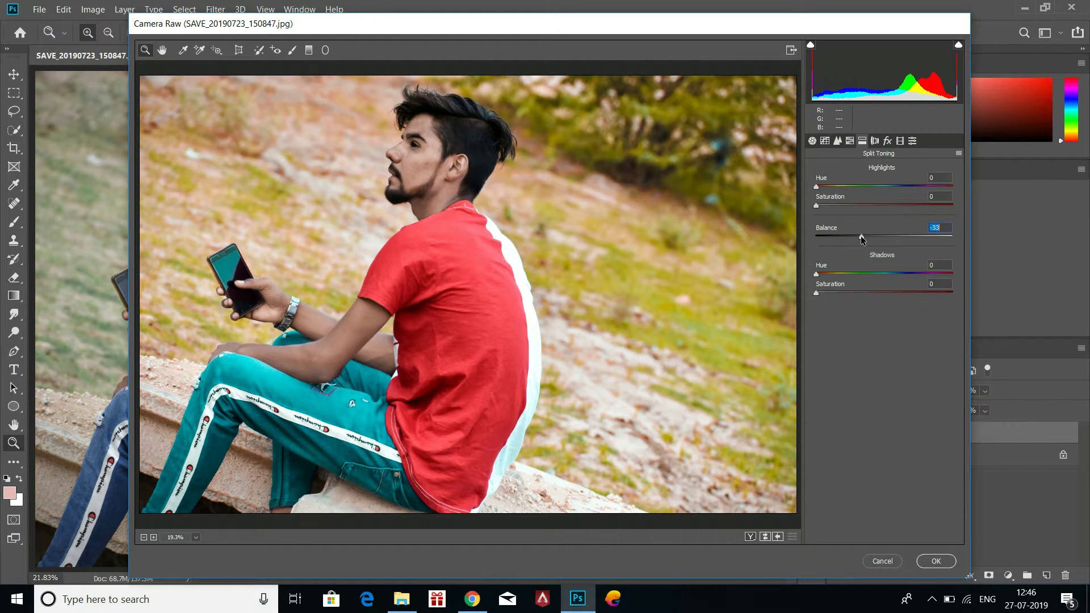
click(875, 141)
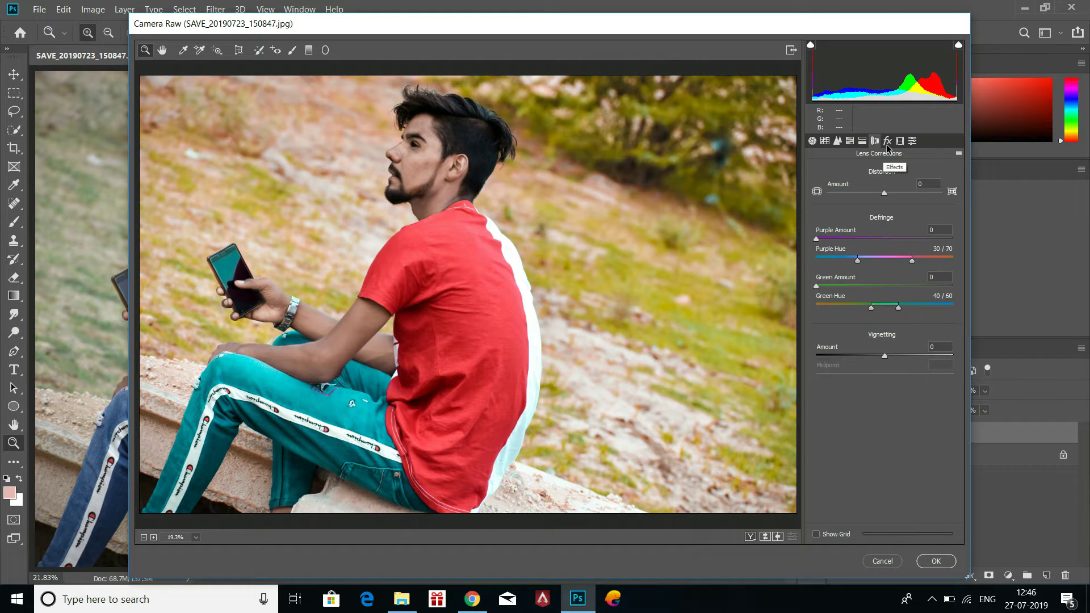
click(888, 144)
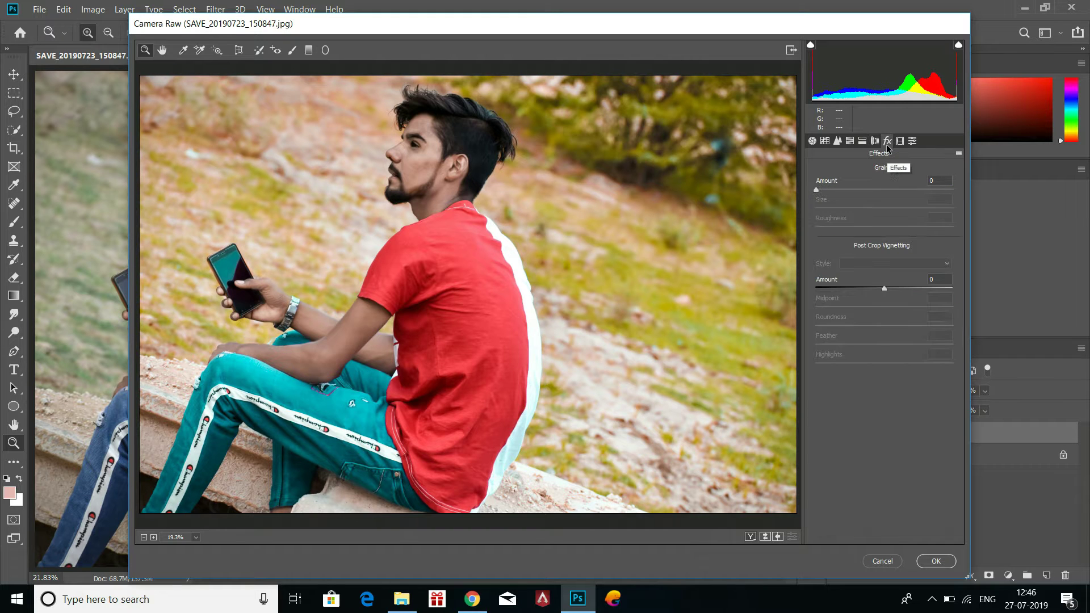
click(935, 562)
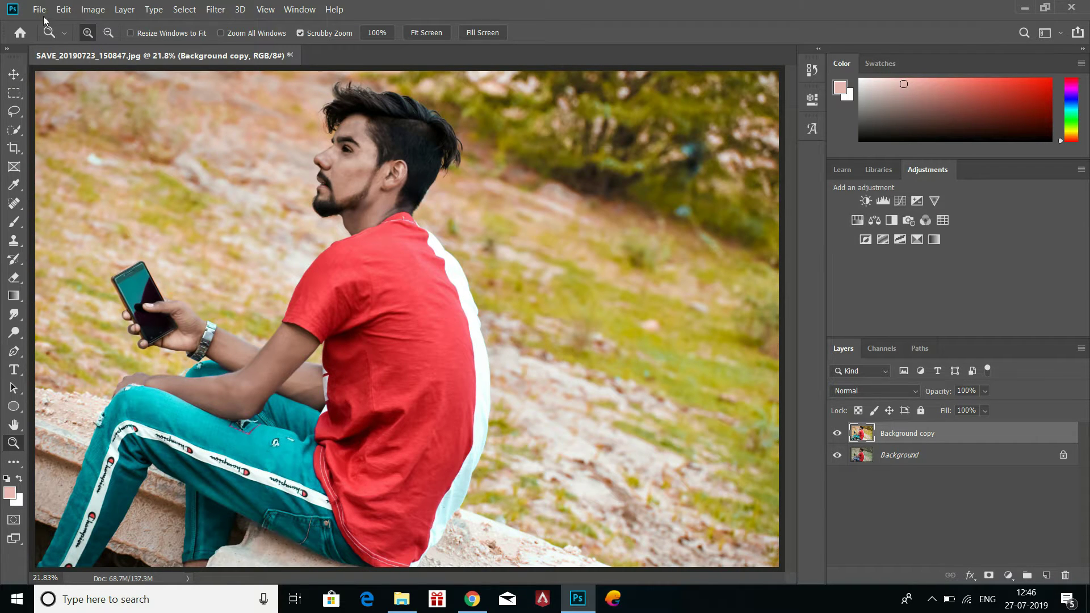
- Apply a Channel Mixer adjustment to the Background copy layer with green +1% and blue +2% in the red output channel
click(98, 11)
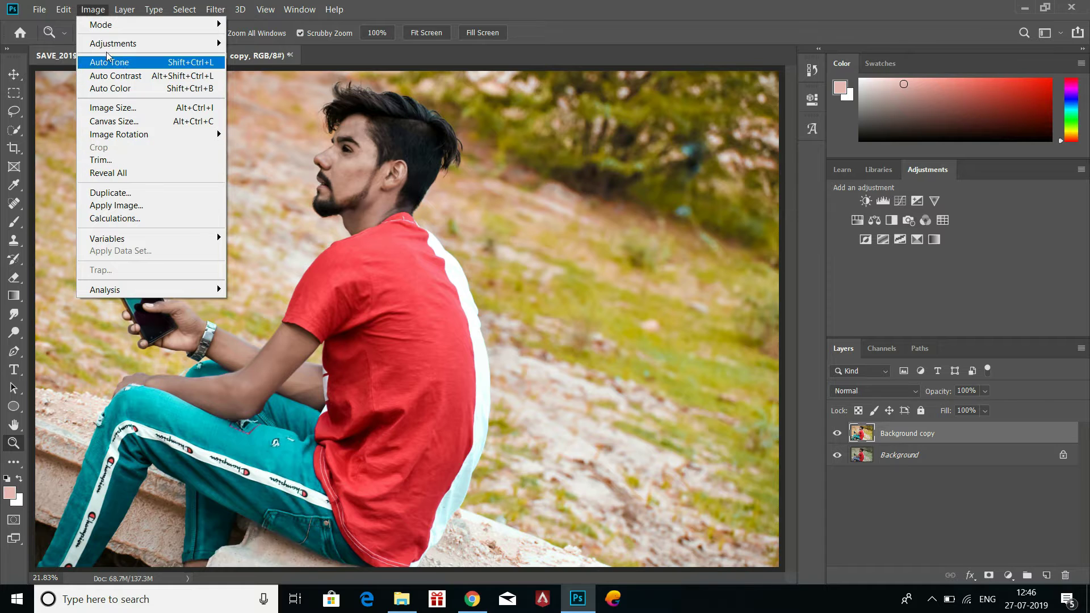
click(91, 9)
click(124, 10)
mouse_move(94, 10)
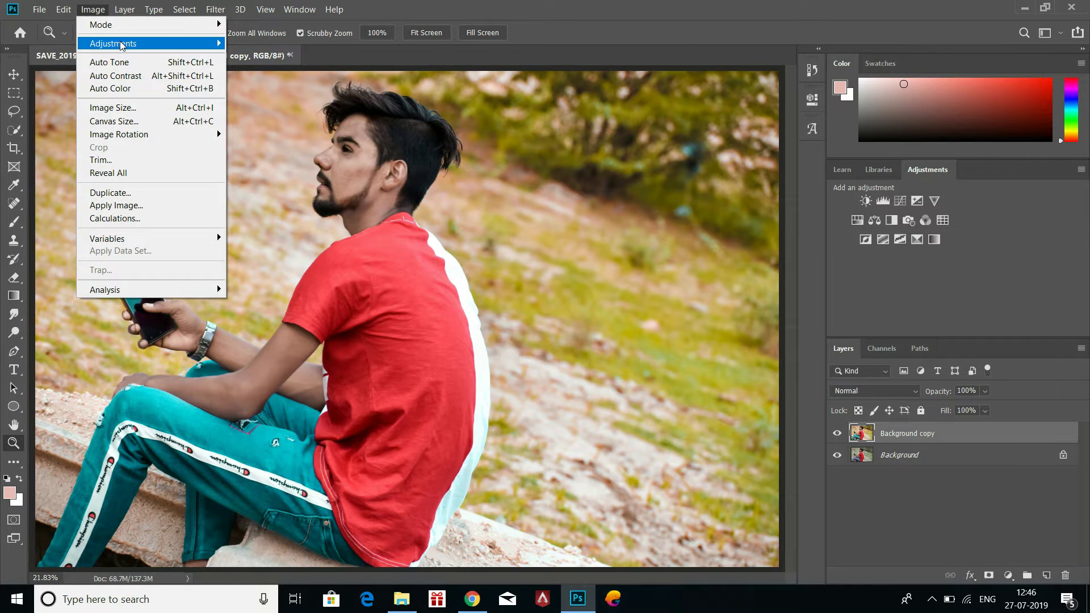
mouse_move(125, 45)
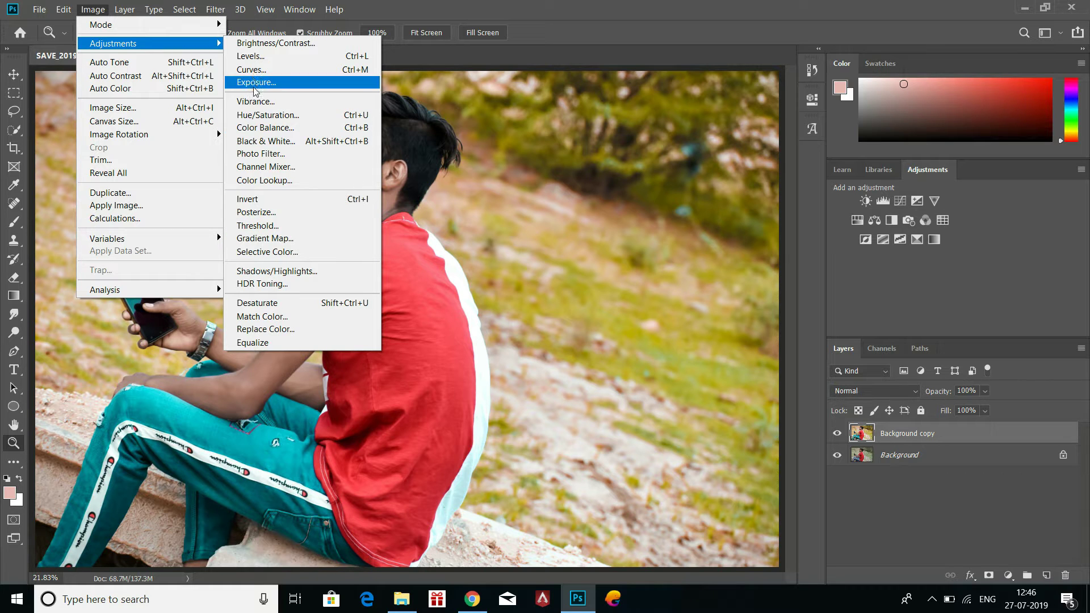
click(272, 166)
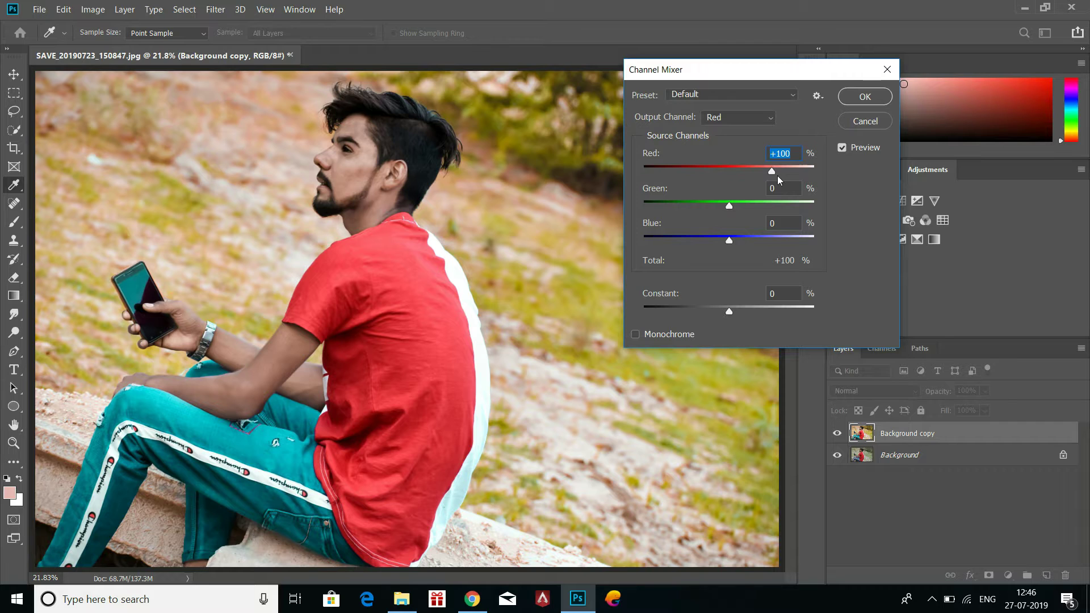
drag(729, 206, 734, 248)
click(794, 226)
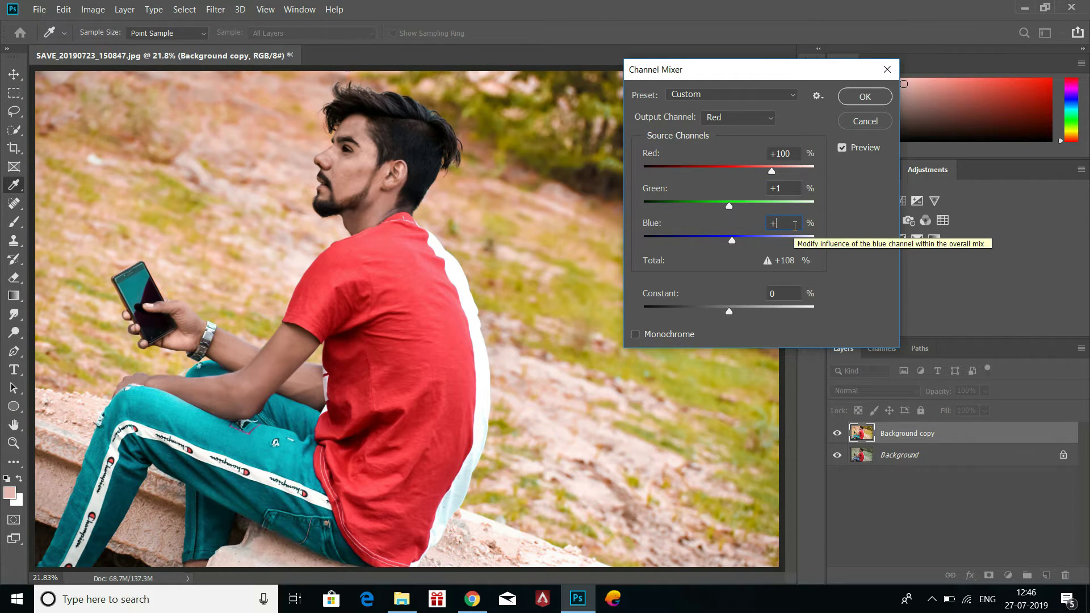
text(2)
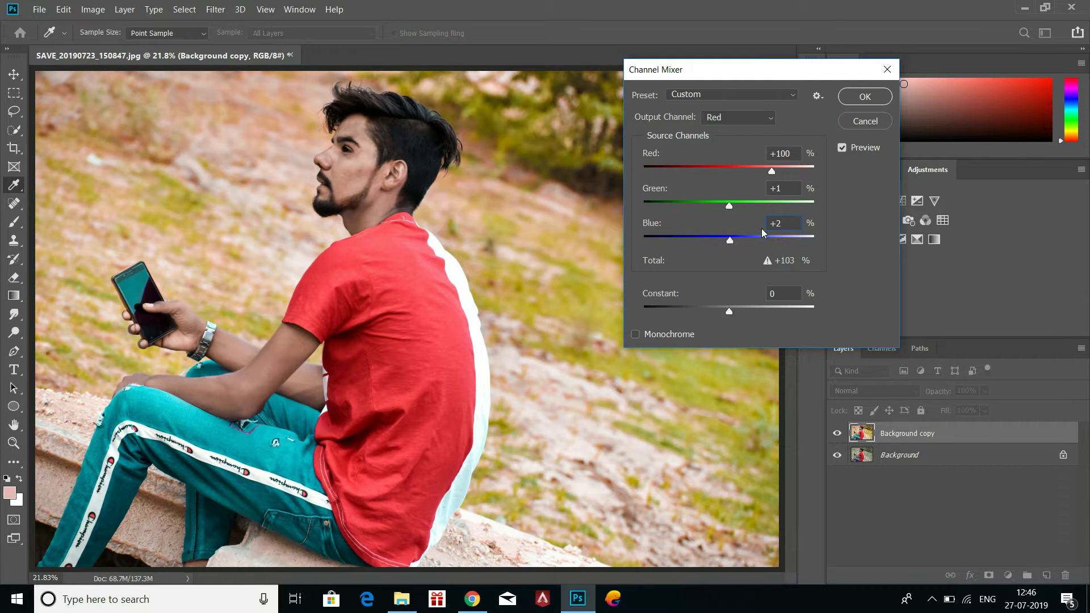
click(864, 95)
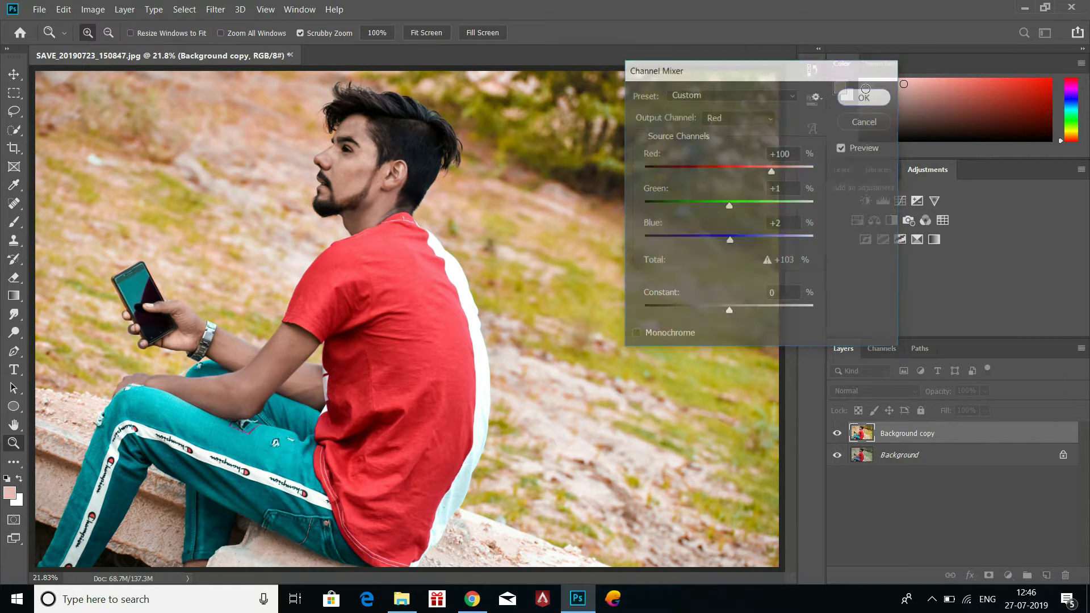
- Start a Selective Color adjustment and set the reds to cyan +32%, magenta +7%, yellow +19% and black +7%
click(91, 9)
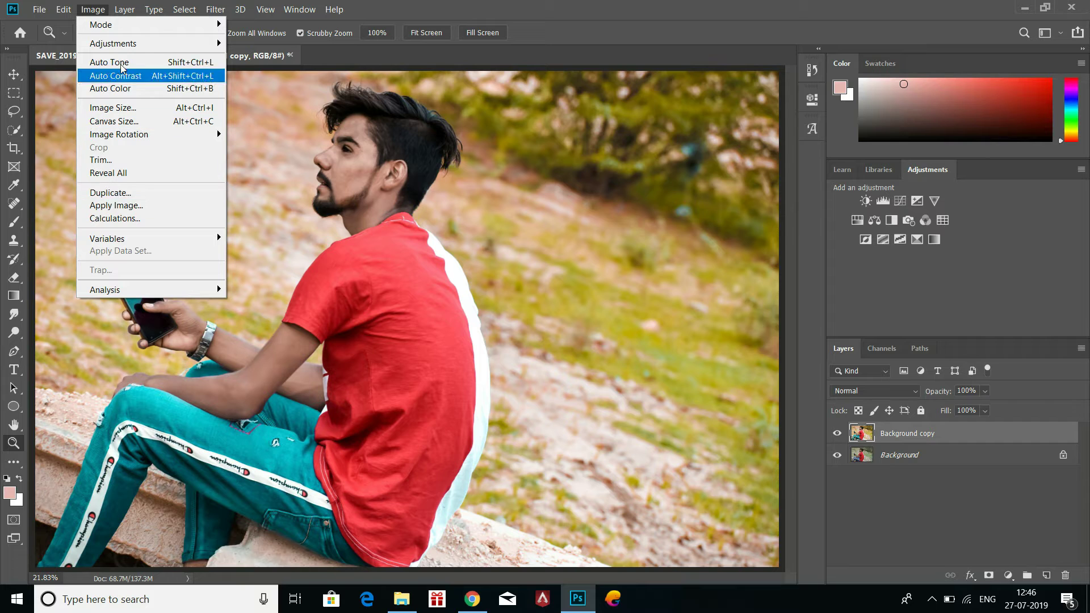
mouse_move(134, 43)
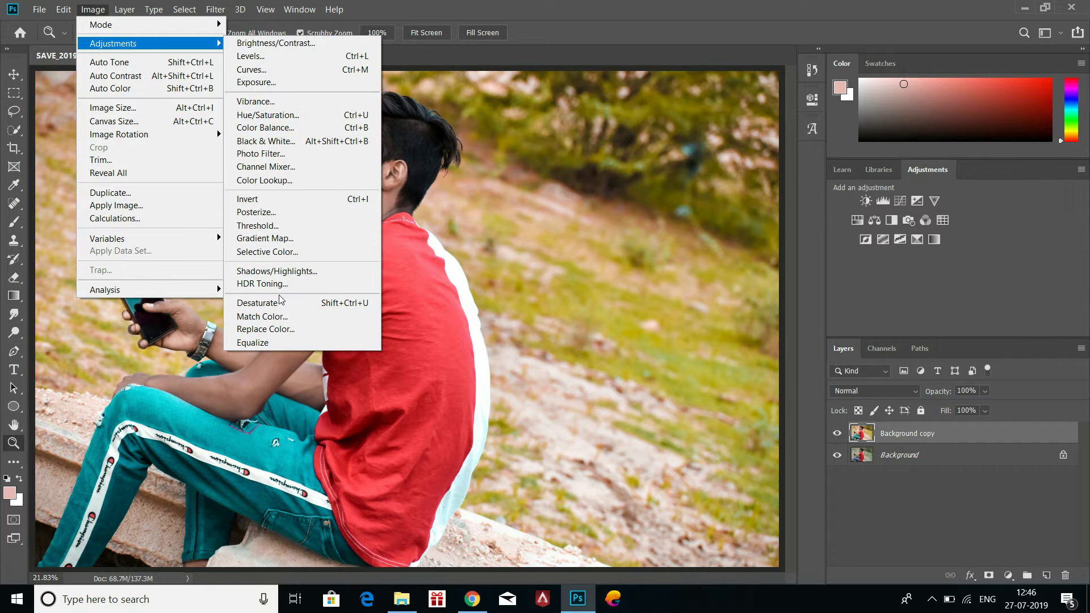
click(267, 251)
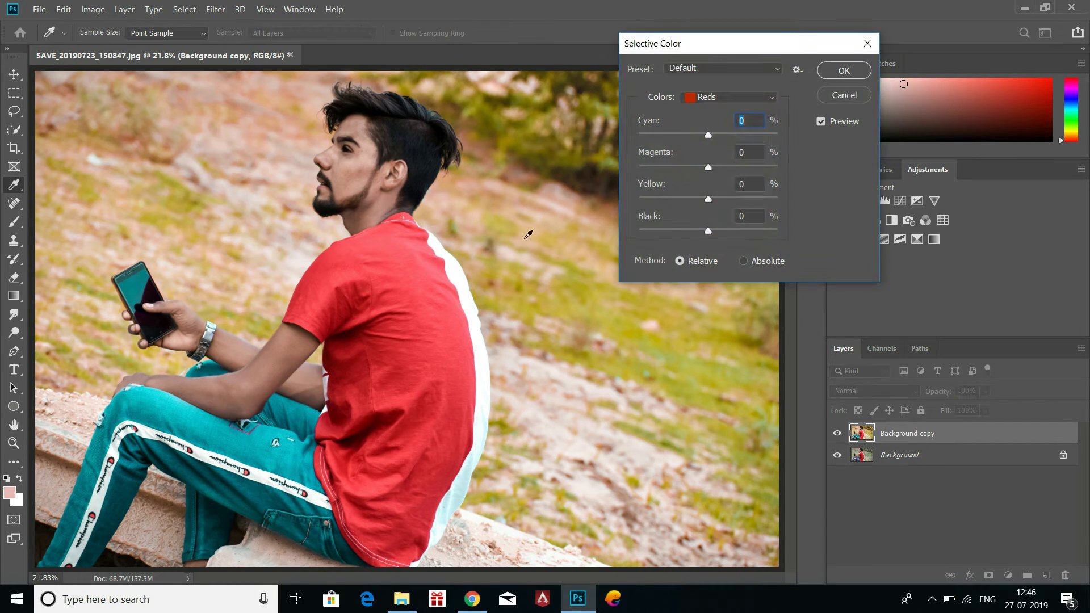
drag(709, 135, 714, 222)
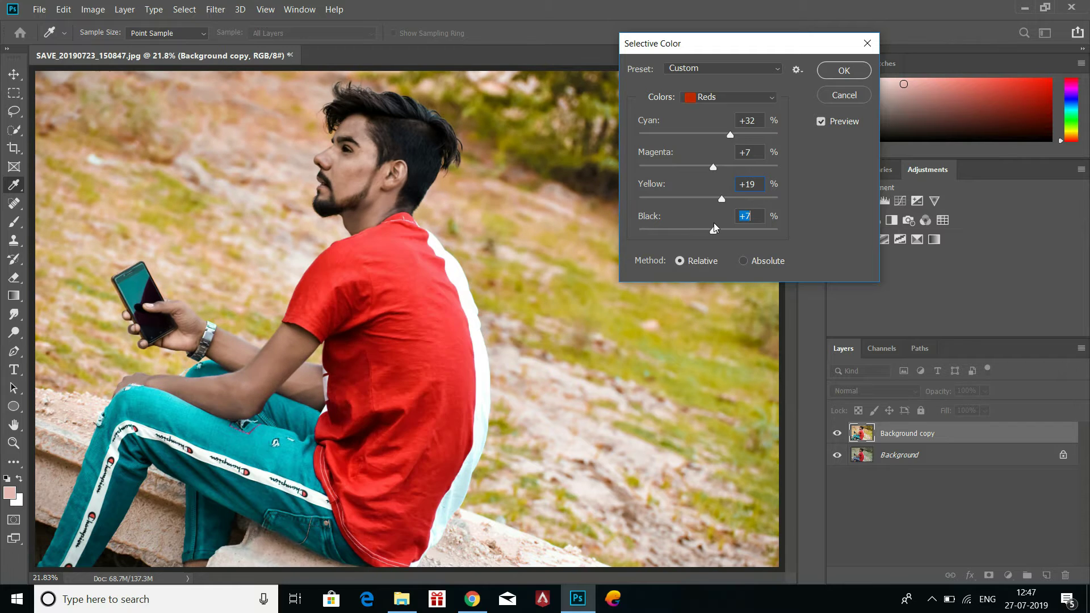
- Set the Selective Color yellows to cyan -57% and magenta +45%, and adjust their yellow and black amounts
click(718, 97)
click(720, 113)
drag(710, 136, 736, 167)
key(Up)
key(Up)
key(Up)
key(Up)
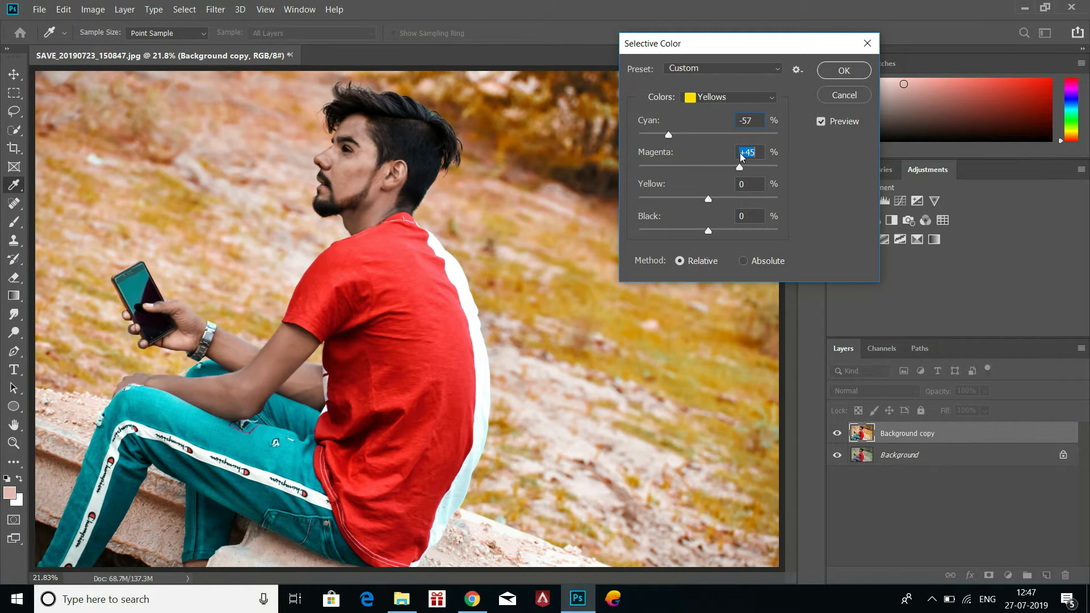
drag(709, 203, 721, 235)
- Adjust the Selective Color greens, with yellow at +28% and black at -15%
click(710, 98)
click(709, 139)
drag(708, 135, 697, 231)
- Set the Selective Color cyans to cyan +18%, magenta -33%, yellow +23% and black -16%
click(713, 97)
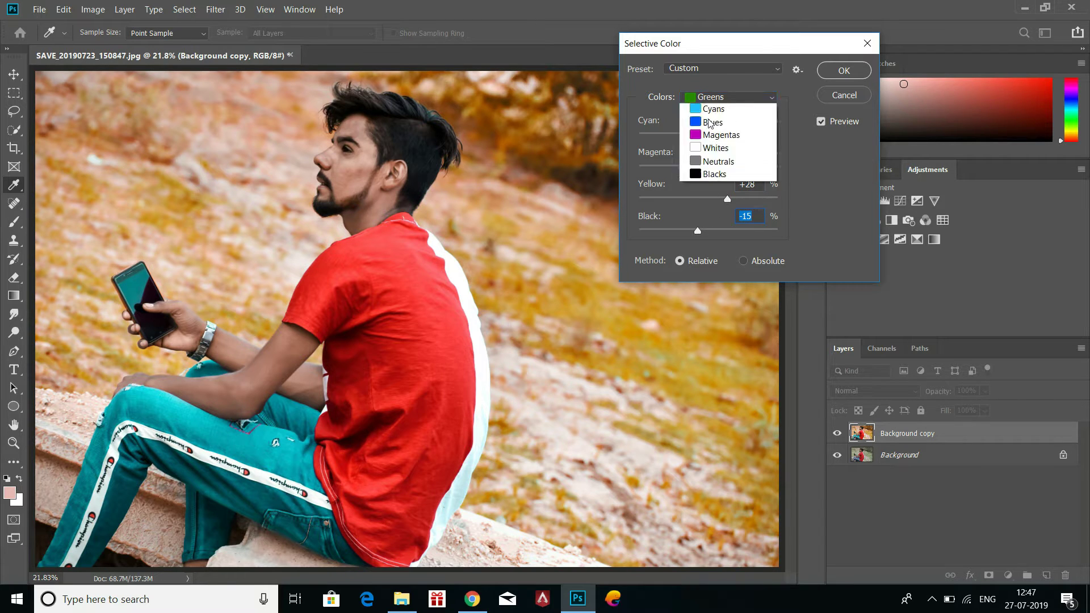
click(712, 149)
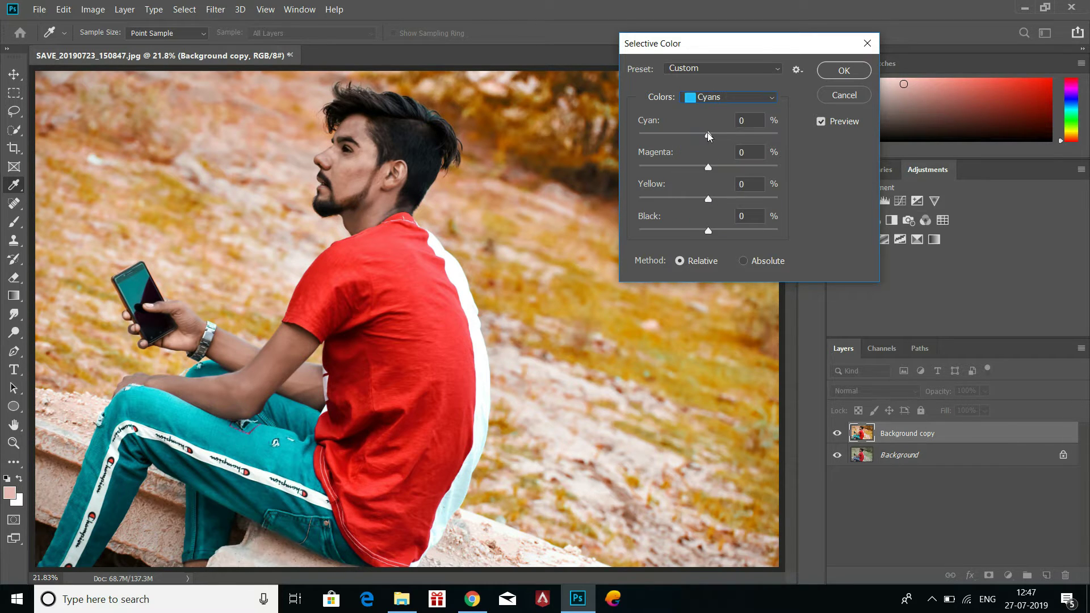
drag(707, 135, 721, 135)
drag(708, 173, 688, 231)
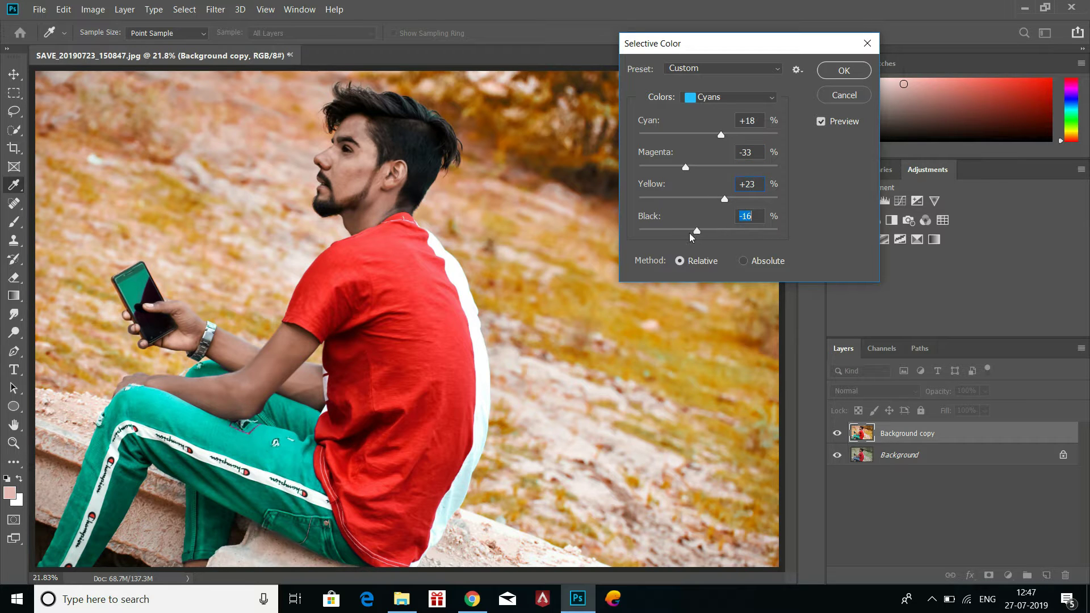
- Set the Selective Color blues to cyan +7%, magenta +20% and yellow +2%, and raise their black amount
click(728, 97)
click(727, 163)
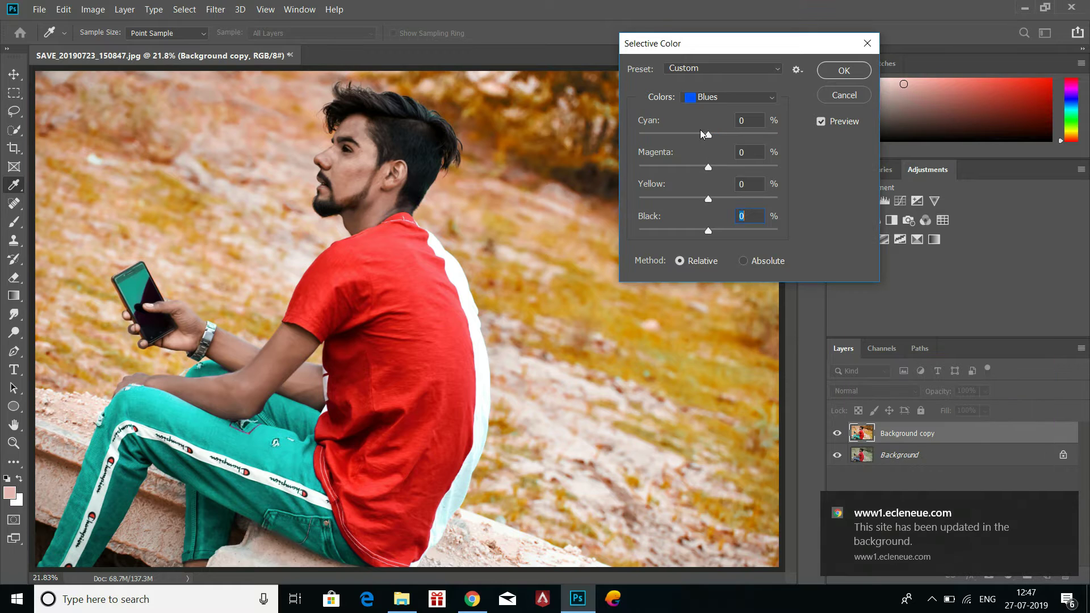
drag(708, 137, 701, 140)
click(713, 134)
mouse_move(709, 170)
mouse_down()
mouse_move(693, 170)
mouse_move(725, 172)
mouse_up()
click(709, 200)
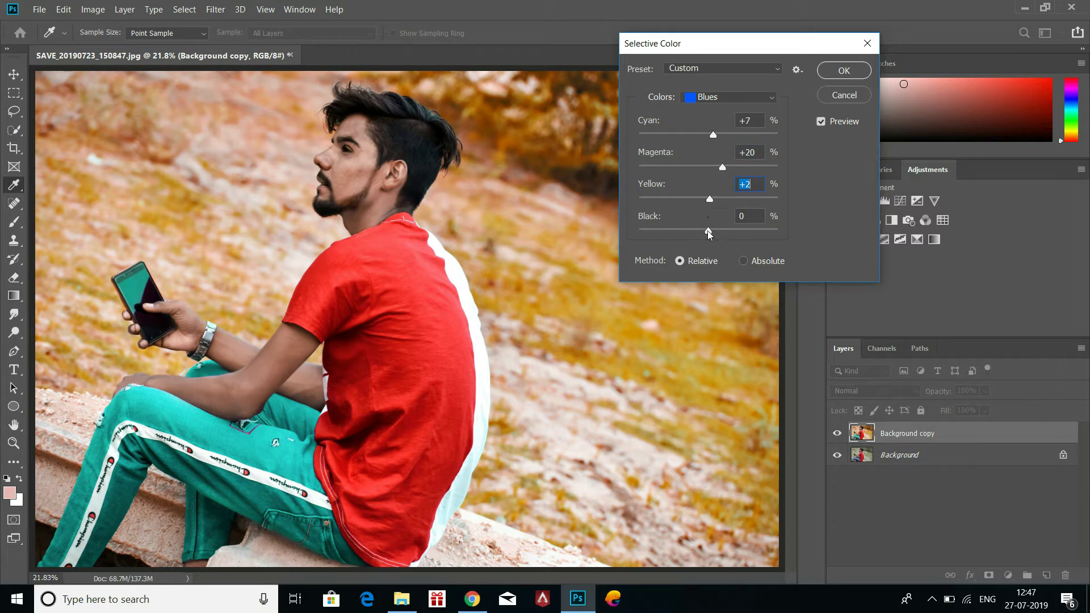
mouse_move(708, 231)
mouse_down()
mouse_move(686, 232)
mouse_move(763, 230)
mouse_move(727, 231)
mouse_up()
- Adjust the Selective Color magentas, lowering their black to -11%
click(742, 100)
click(742, 168)
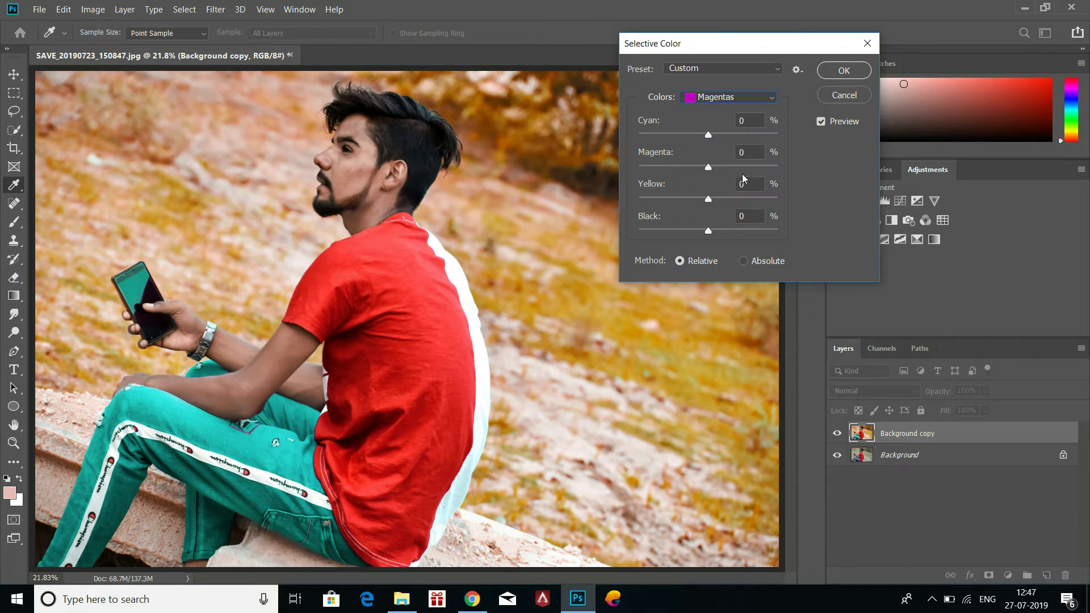
drag(708, 134, 701, 230)
- Fine-tune the Selective Color neutrals and apply the adjustment to the Background copy layer
click(703, 106)
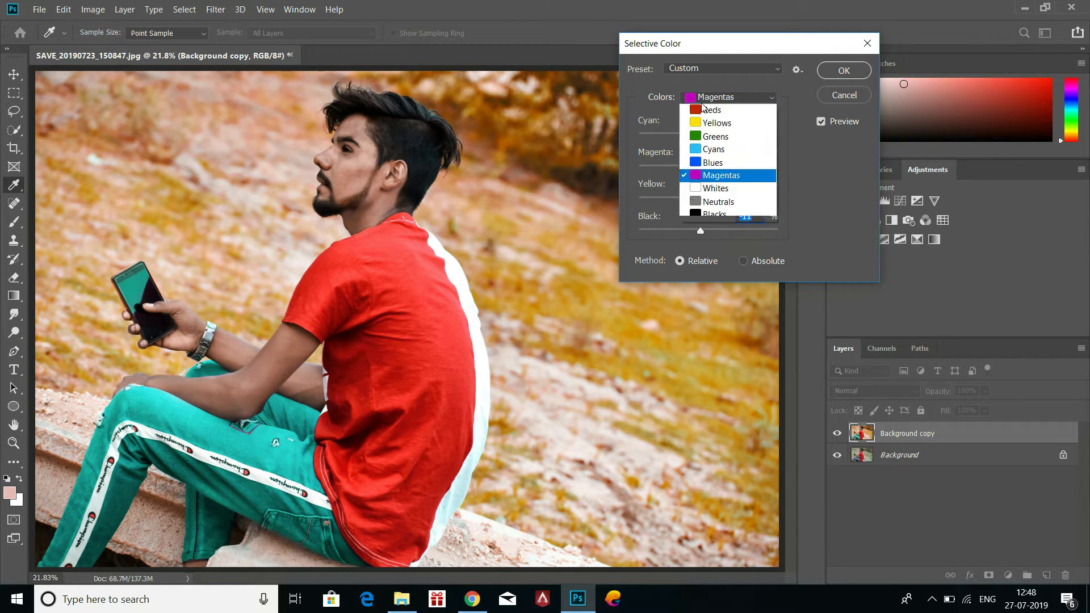
click(709, 202)
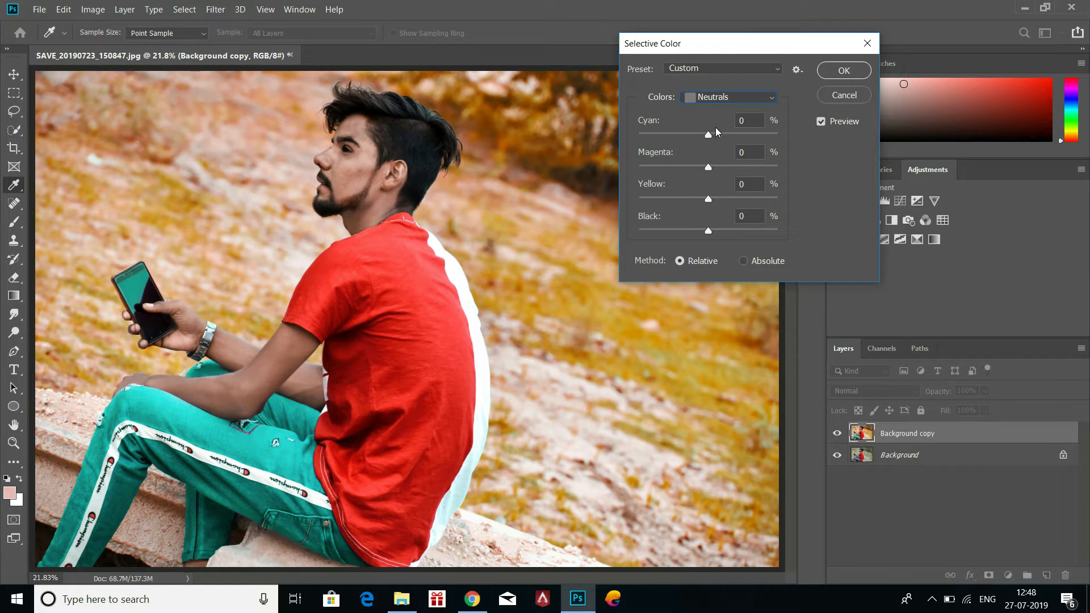
drag(708, 137, 715, 149)
drag(717, 147, 708, 173)
drag(708, 200, 703, 238)
click(846, 70)
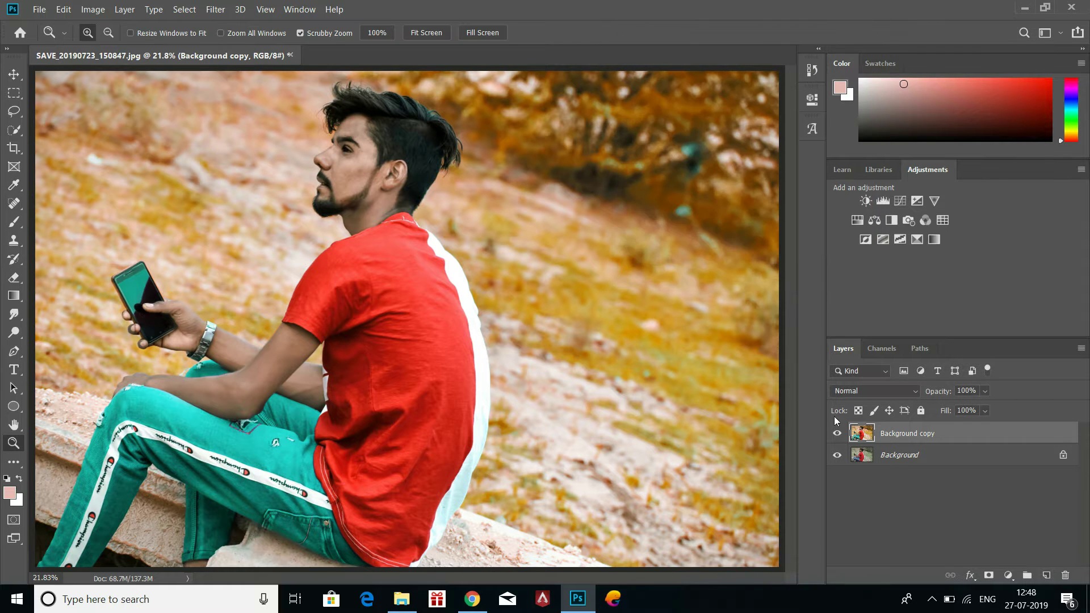
- Toggle the Background copy layer's visibility to compare the grade with the original, and merge it with the Background layer
click(838, 434)
click(838, 434)
click(837, 435)
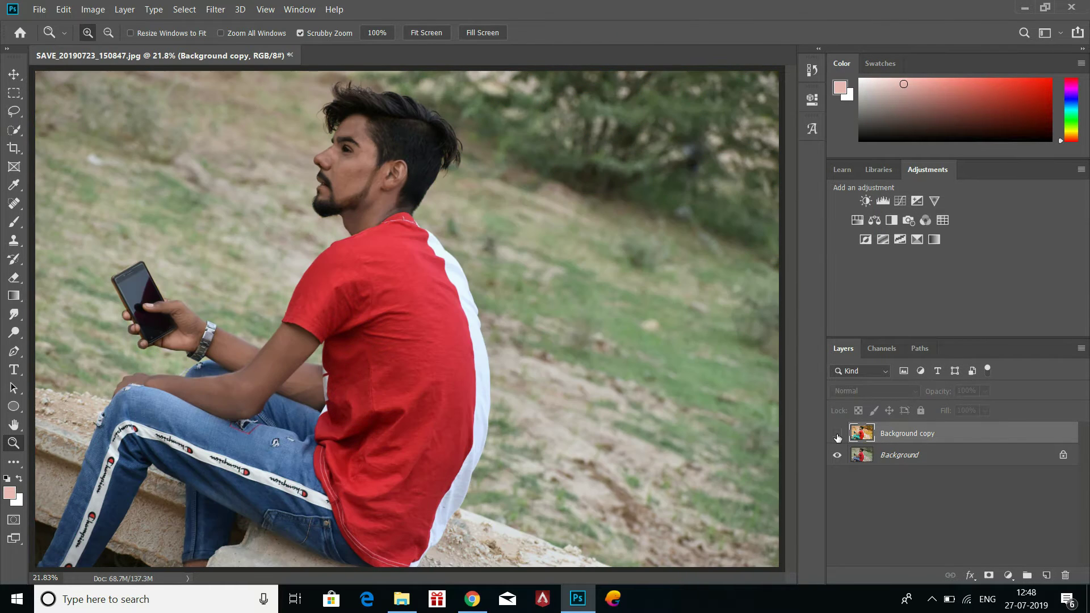
click(837, 435)
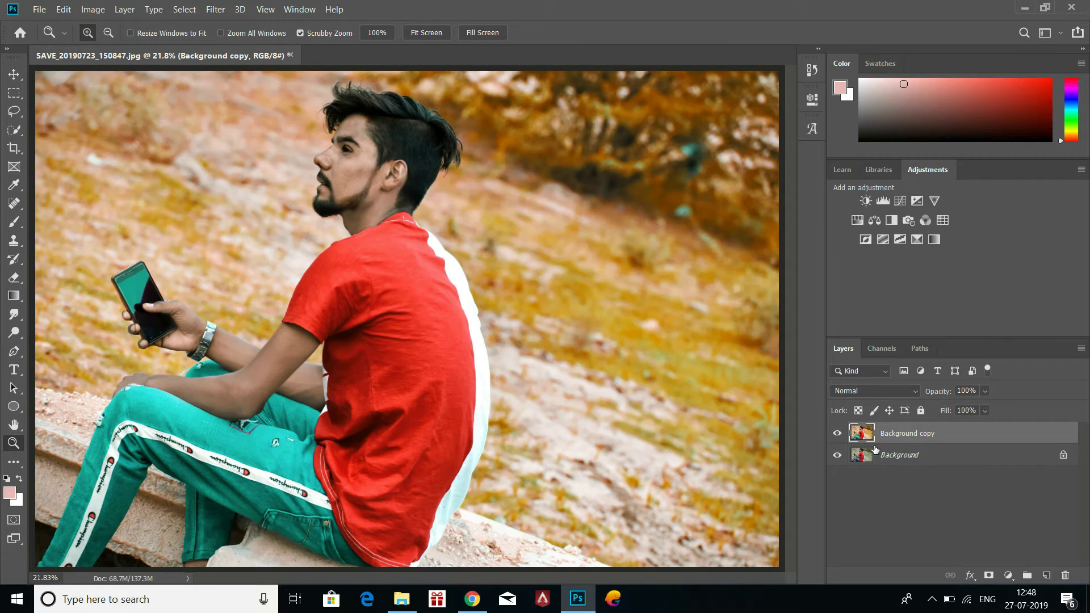
shift+click(958, 459)
right_click(950, 458)
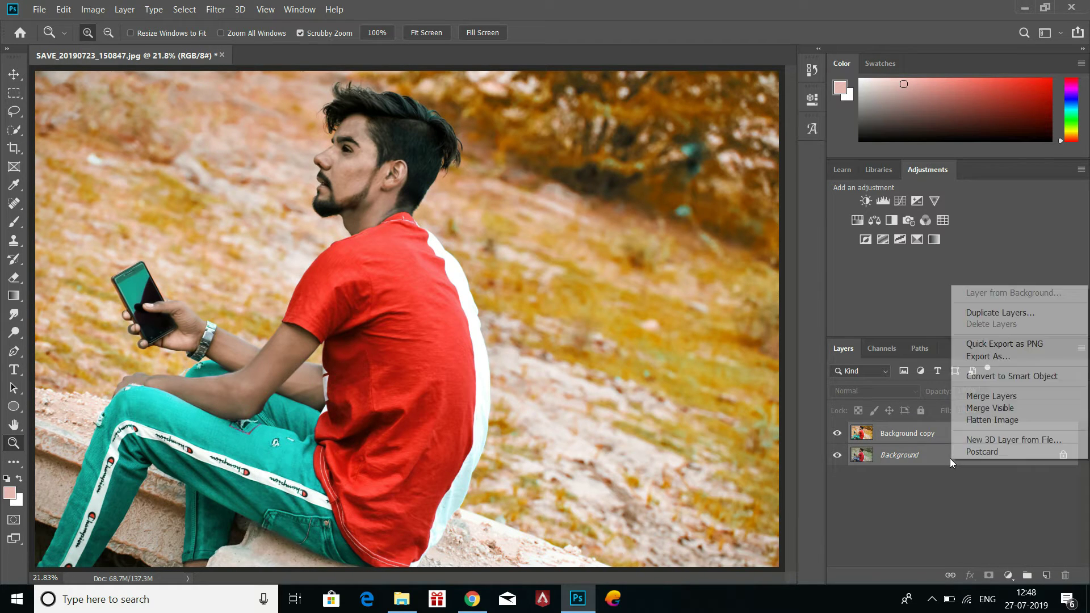
click(964, 399)
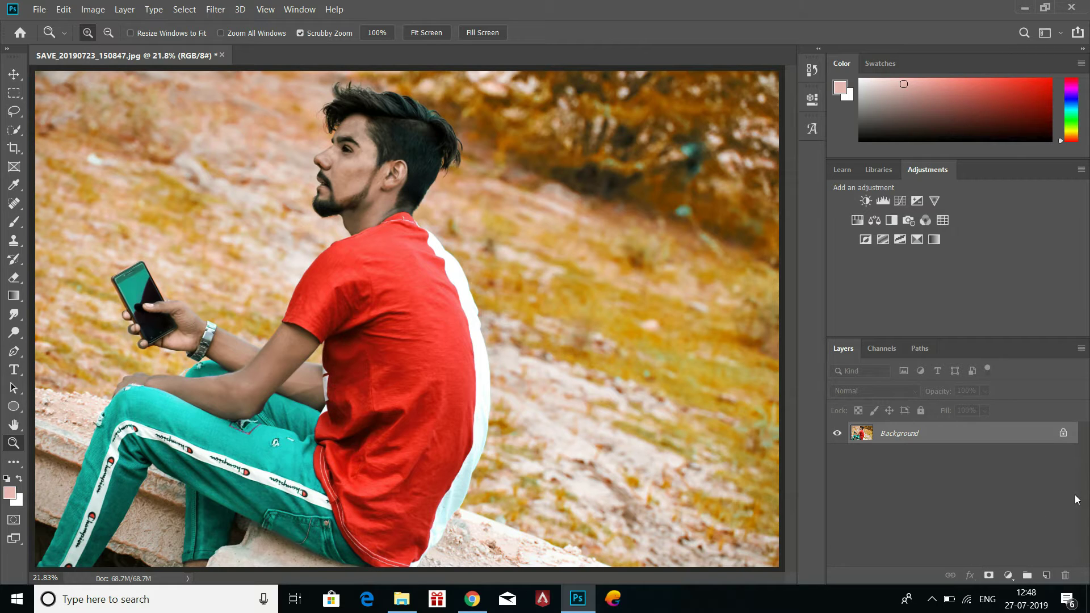
- Duplicate the merged Background layer and open the Camera Raw Filter on the copy
drag(1047, 429, 1046, 575)
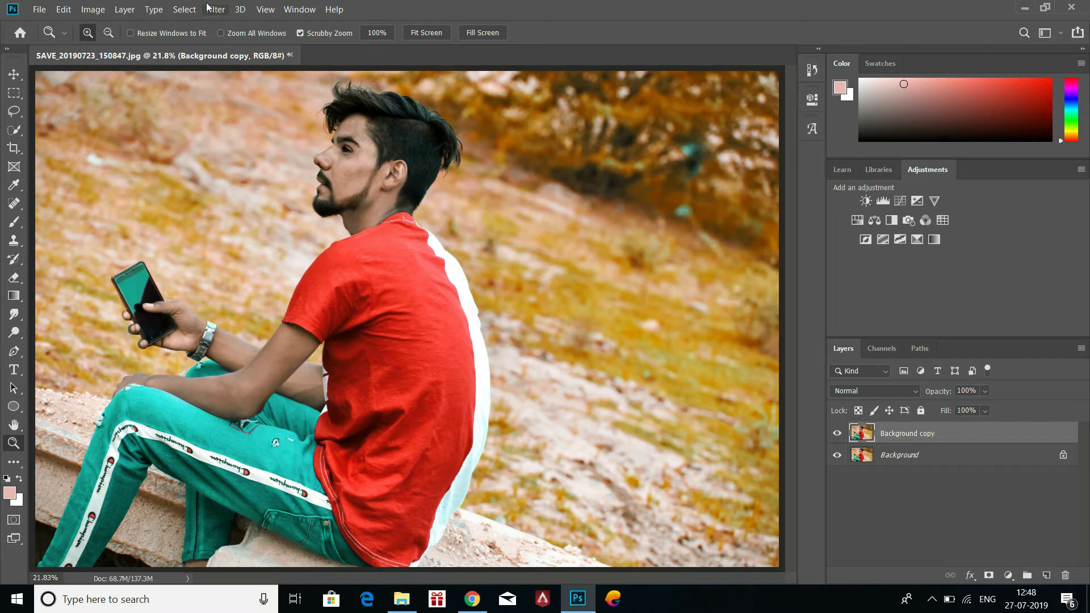
click(216, 10)
mouse_move(240, 9)
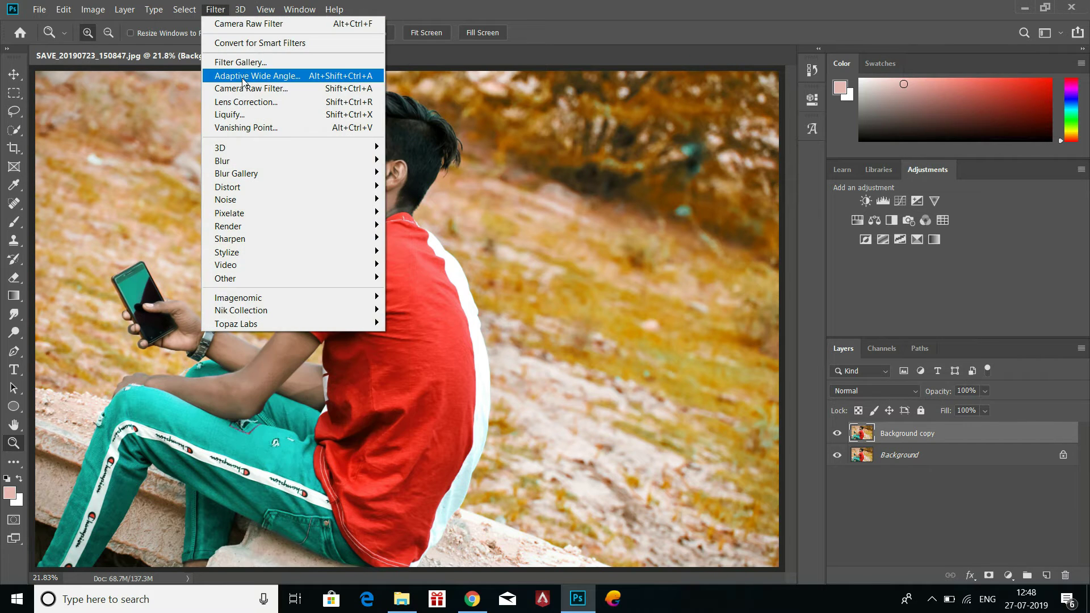
click(247, 89)
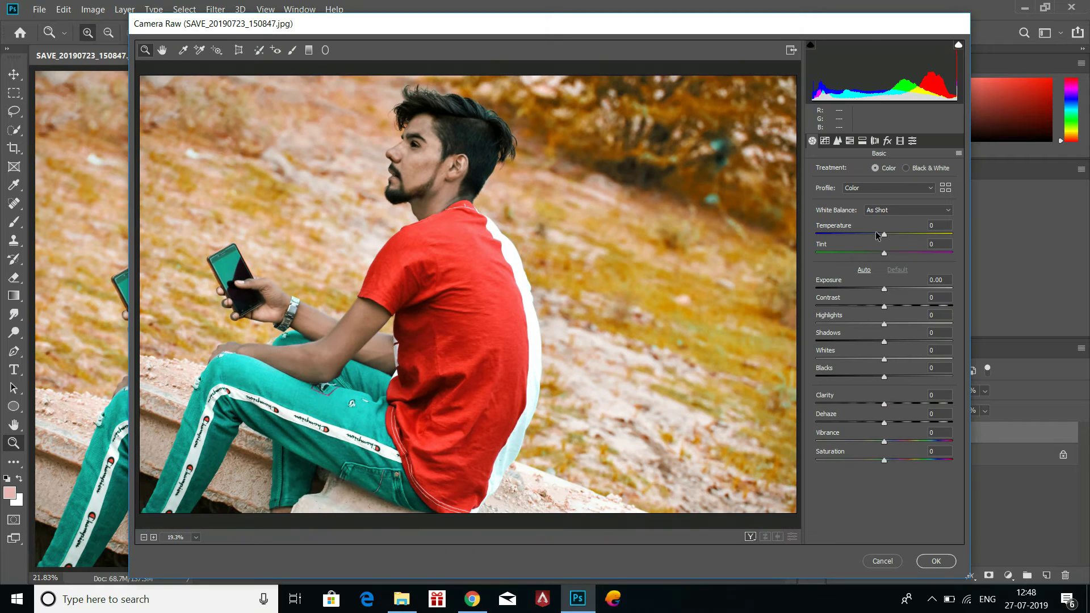
- Shift the surroundings towards orange by setting the greens hue to -99 and the yellows hue to -100
click(850, 141)
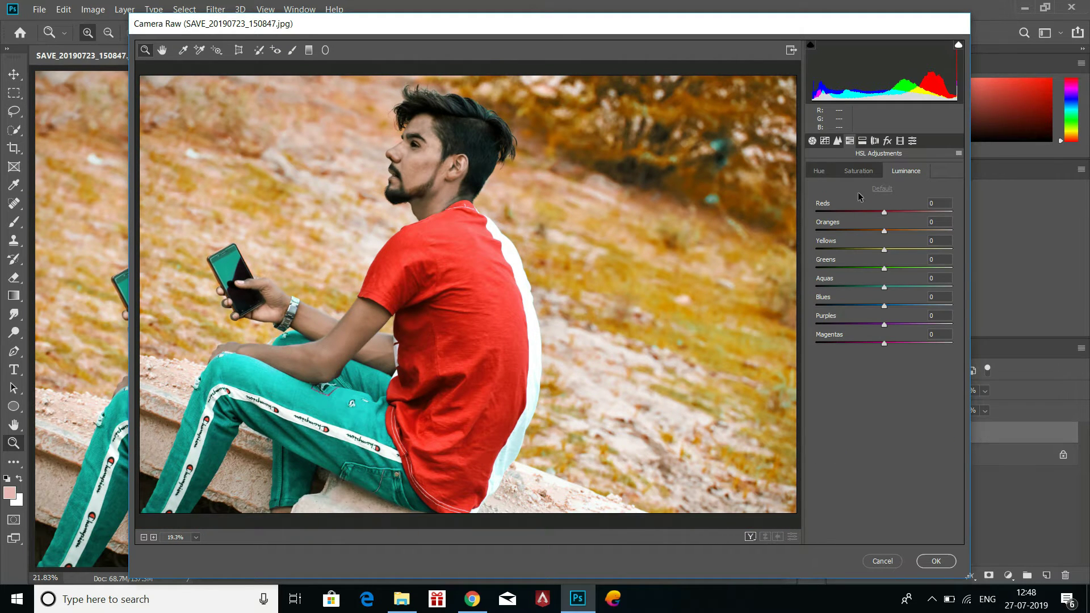
click(818, 171)
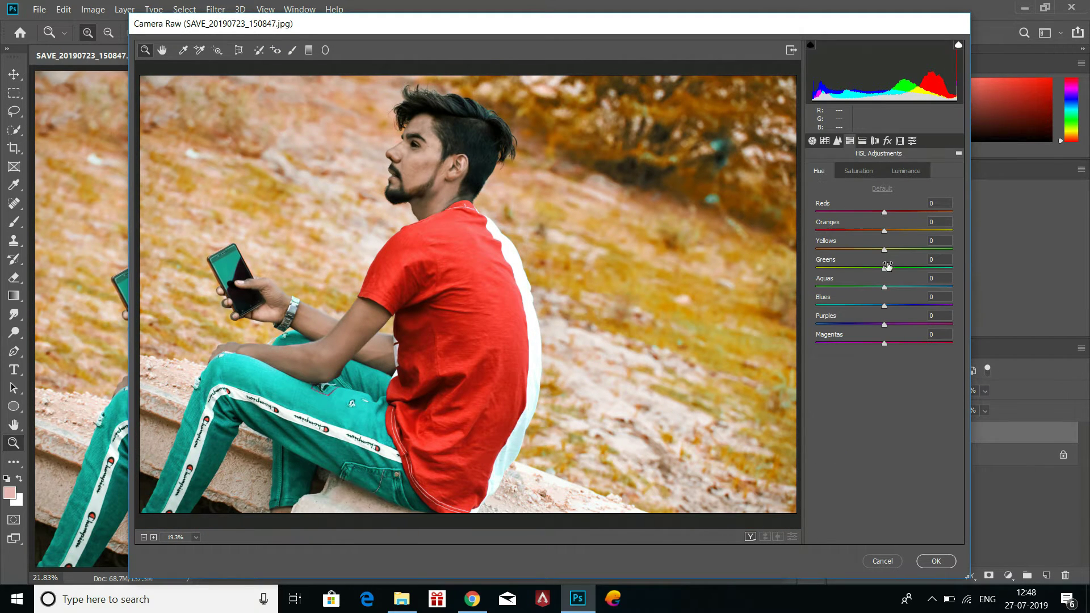
drag(883, 268, 816, 270)
drag(883, 251, 804, 248)
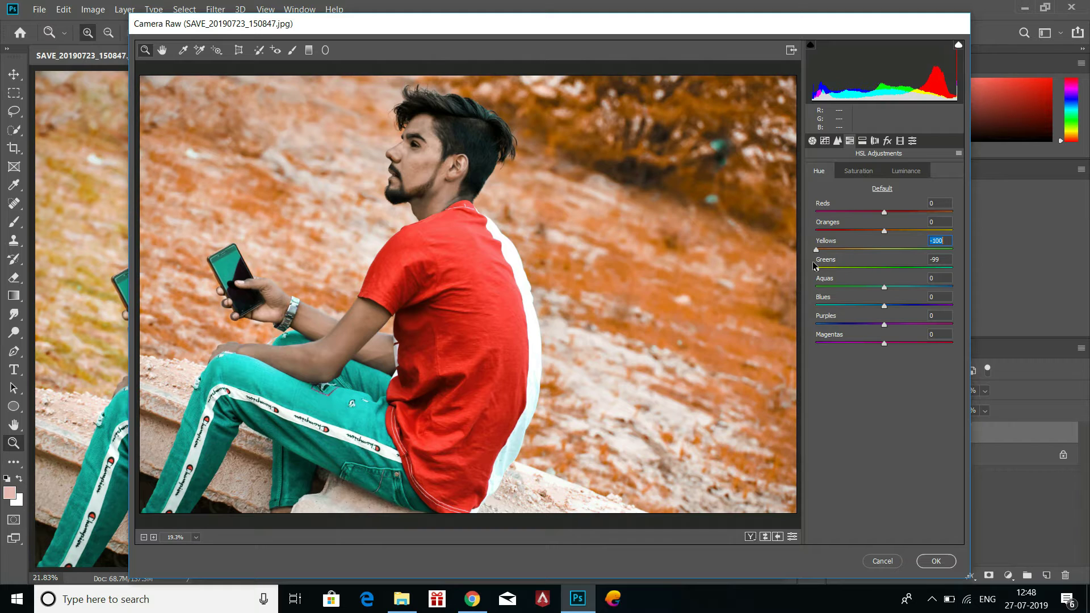
key(shift+Up)
- Adjust the oranges saturation slightly and set the oranges luminance to +9
click(860, 173)
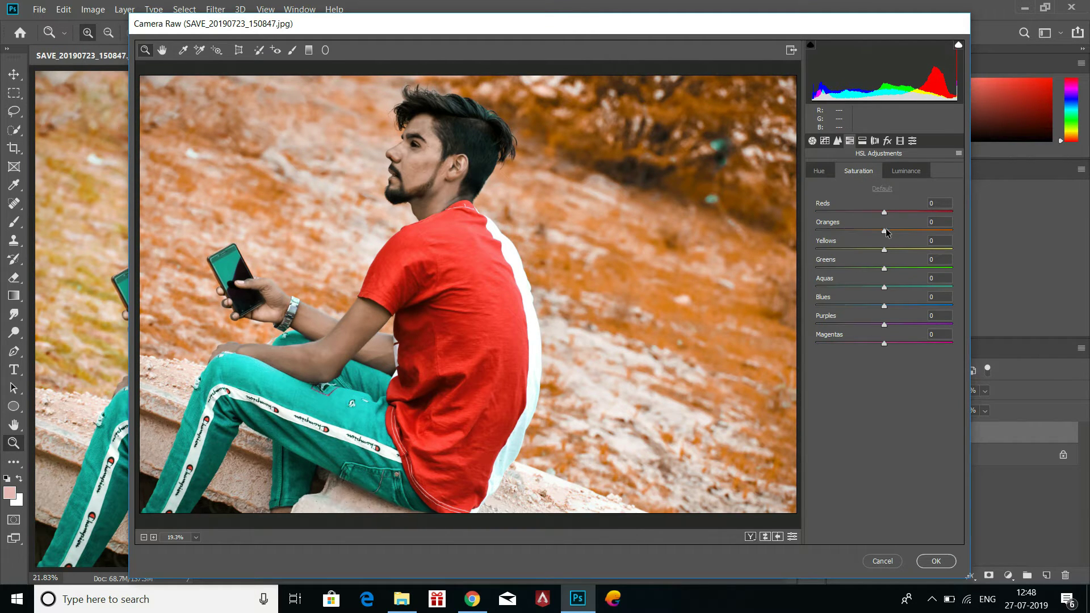
mouse_move(883, 233)
mouse_down()
mouse_move(904, 236)
mouse_move(836, 237)
mouse_move(911, 264)
mouse_move(890, 234)
mouse_move(910, 243)
mouse_move(890, 247)
mouse_up()
click(904, 170)
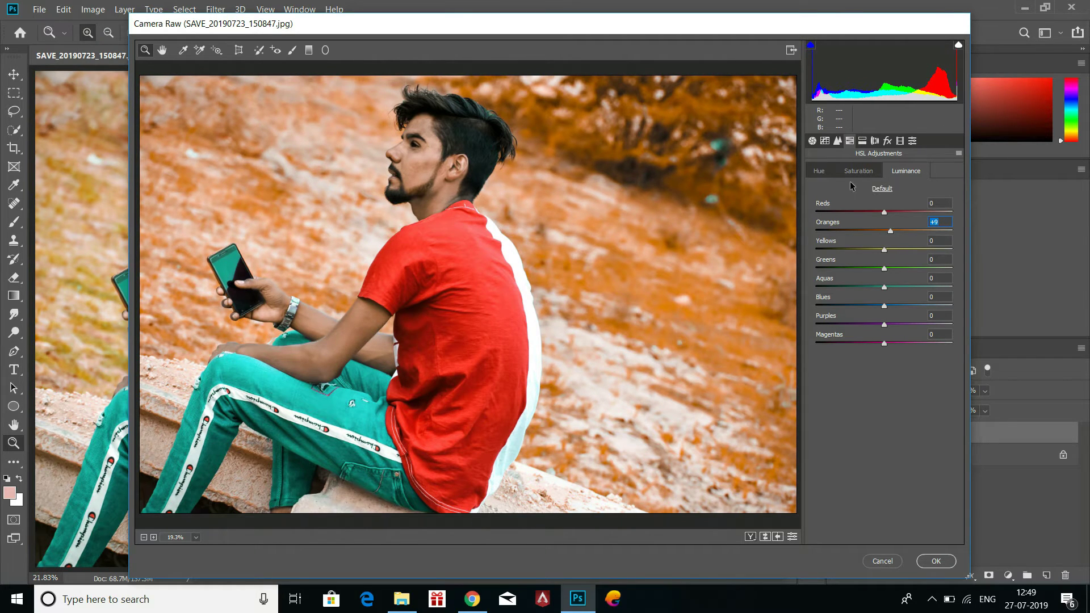
- Add a post-crop vignette with amount -46, midpoint 70, roundness +53 and feather 81, and apply the Camera Raw adjustments
click(888, 141)
click(854, 288)
drag(854, 287, 863, 288)
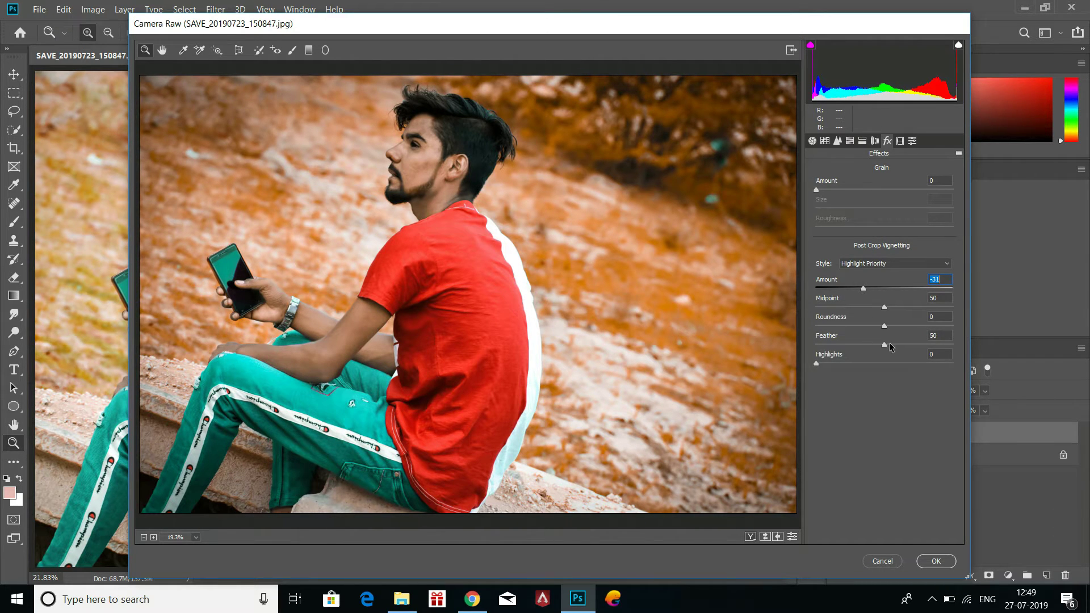
drag(889, 347, 926, 355)
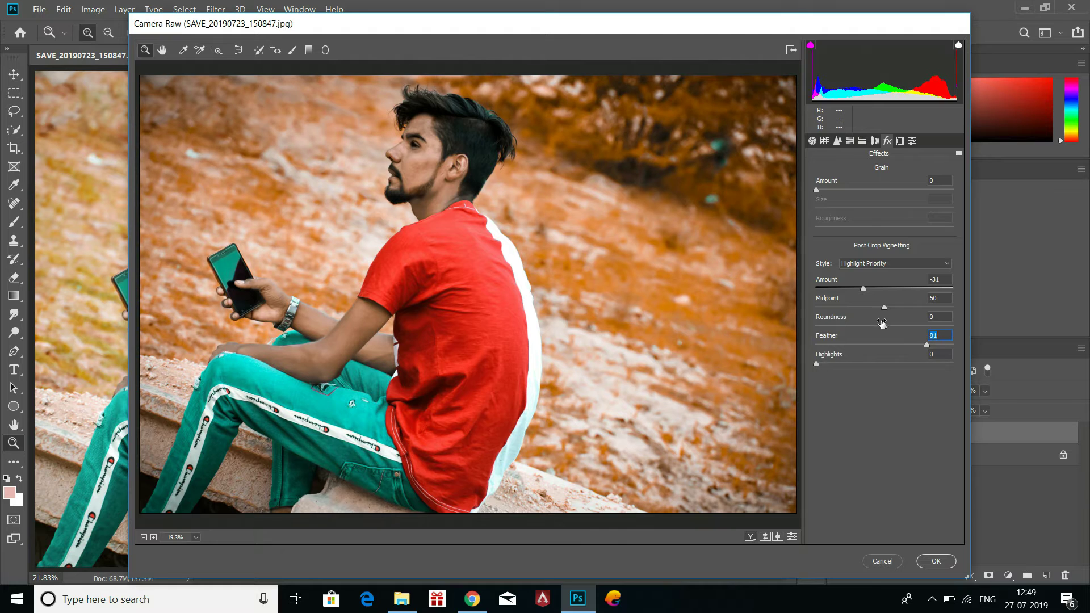
drag(883, 307, 921, 337)
drag(863, 289, 853, 288)
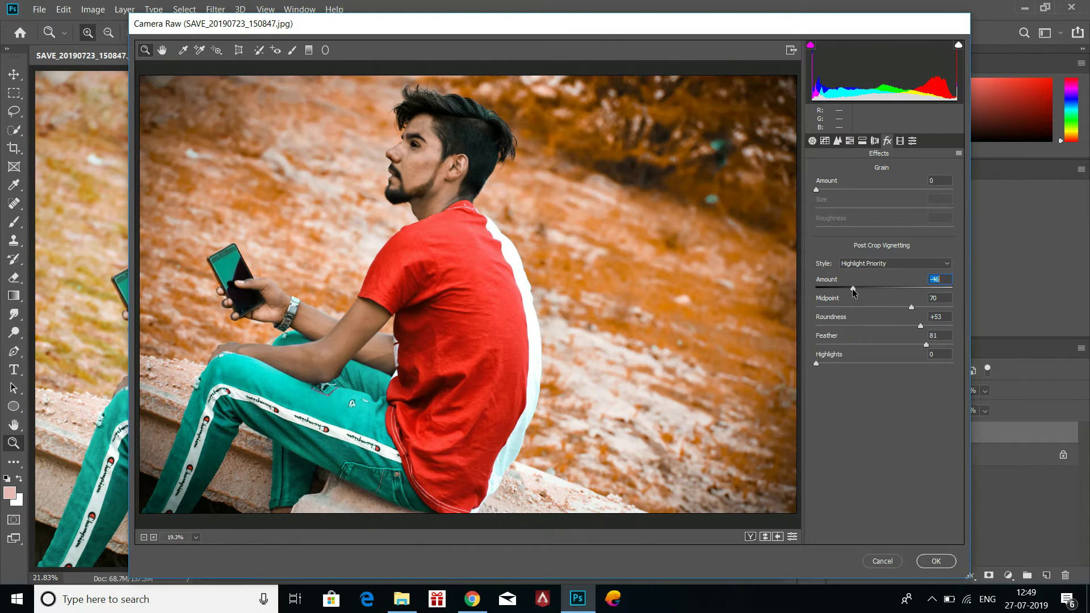
click(936, 561)
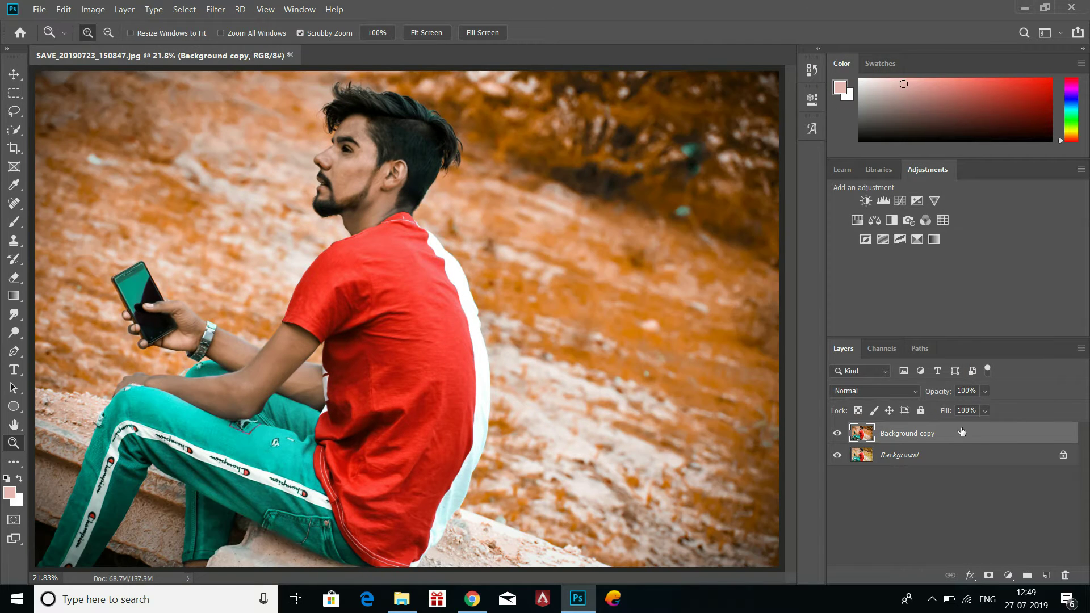
- Merge the vignetted Background copy layer with the Background layer
shift+click(981, 460)
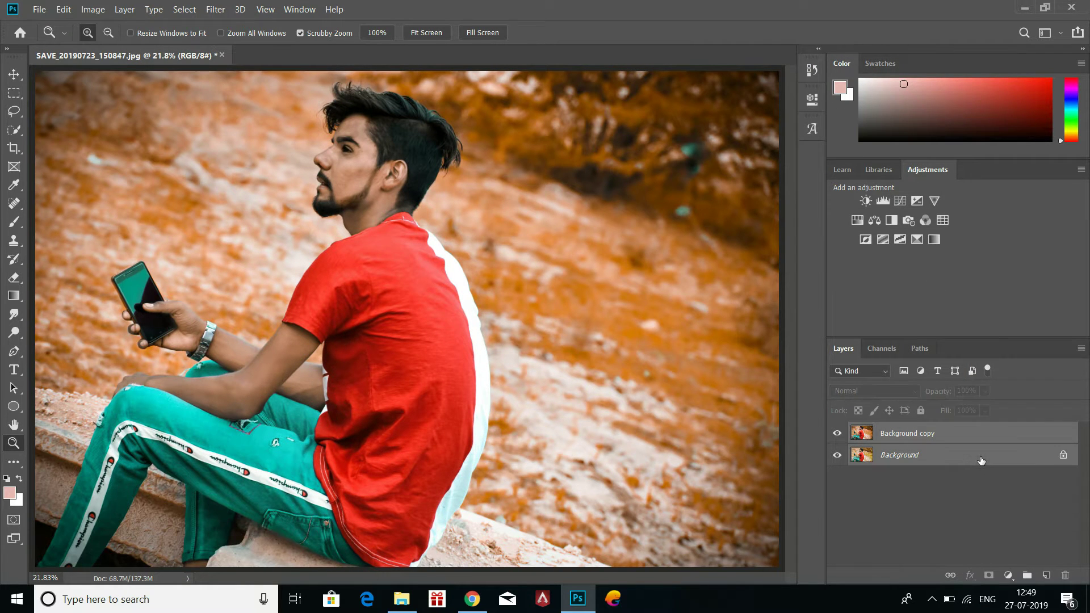
right_click(981, 457)
click(972, 397)
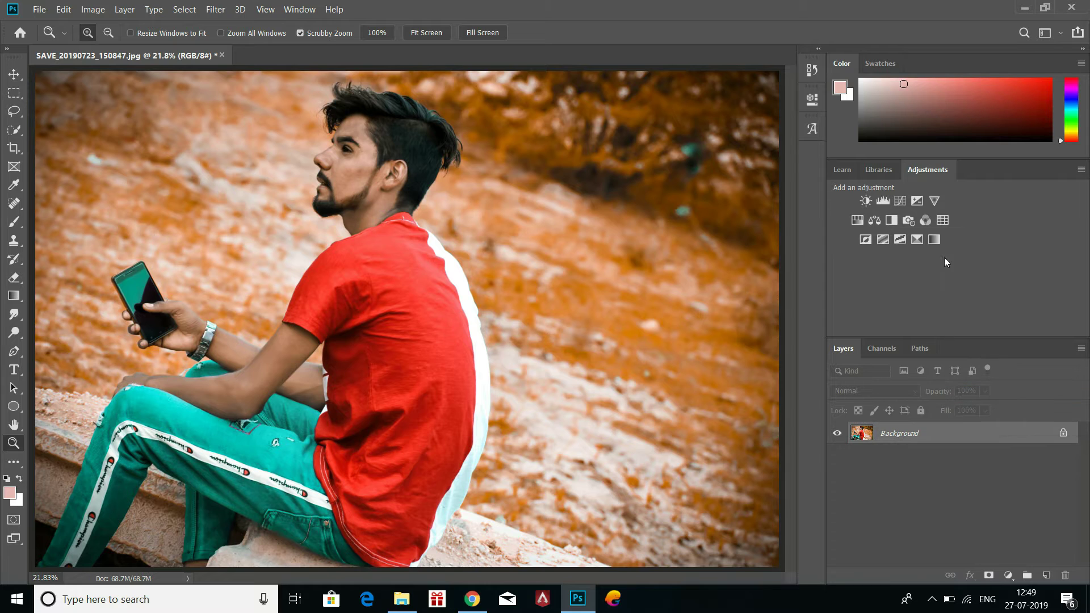
- Add a Color Lookup adjustment layer with the two-dot _Orange and Teal 16.cube LUT at 60% opacity
click(942, 220)
click(758, 142)
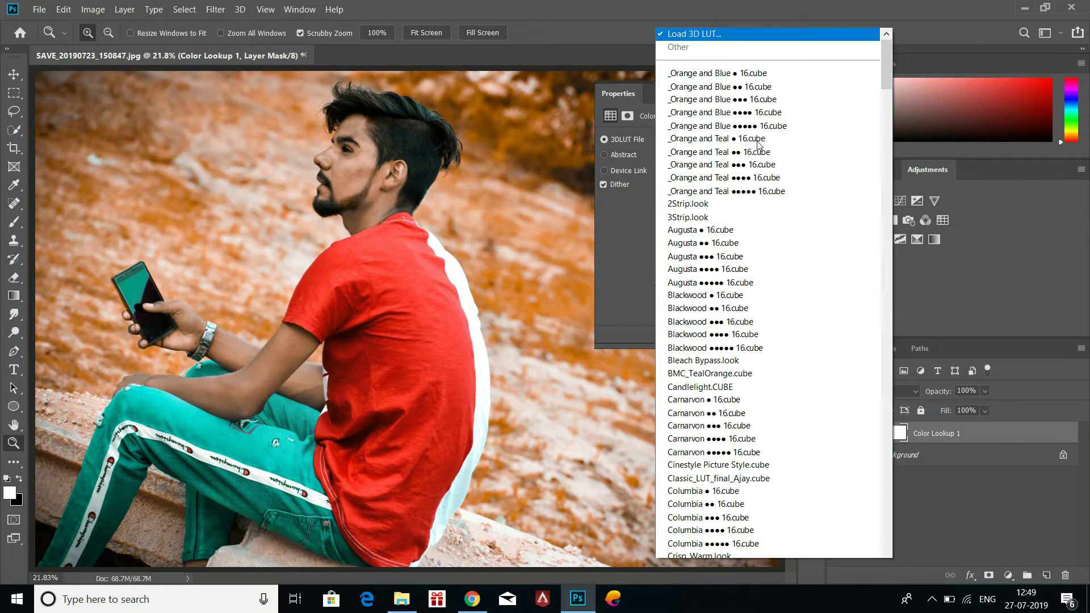
scroll(757, 141, down, 1)
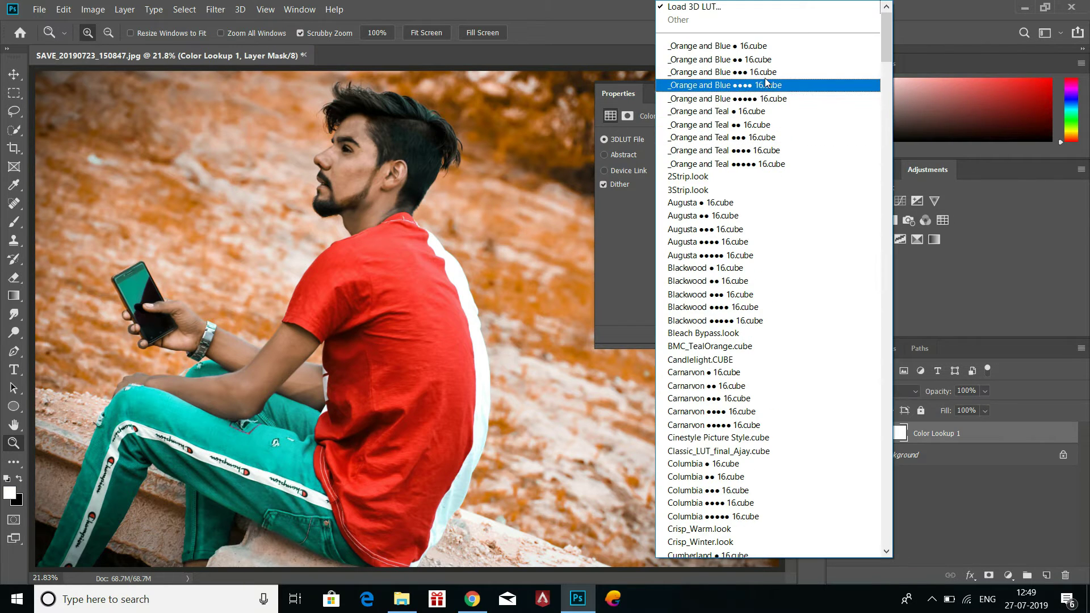
click(742, 112)
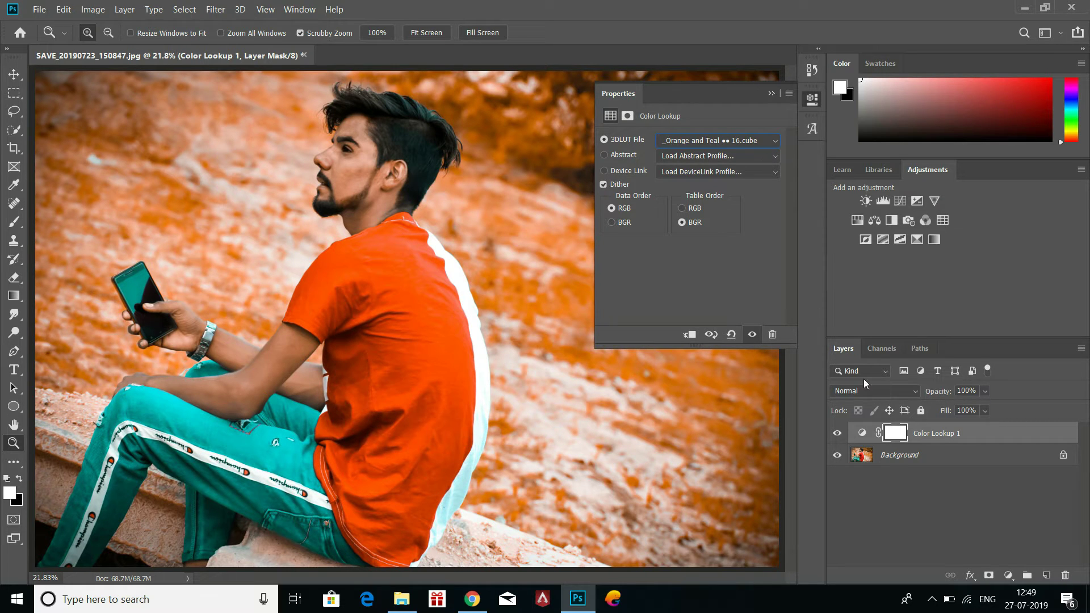
click(985, 391)
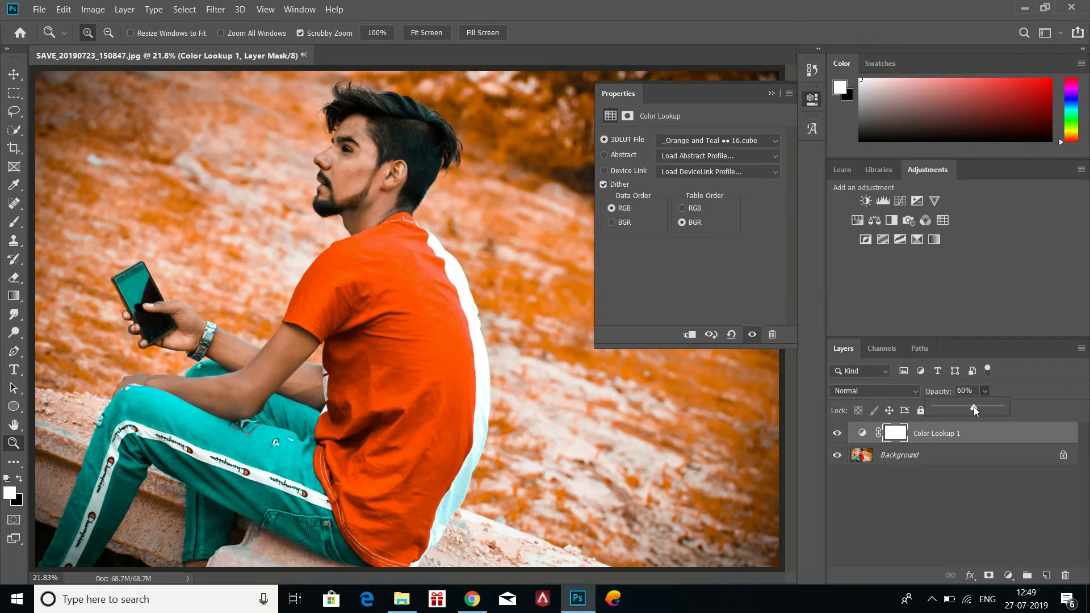
- Merge the Color Lookup layer with the Background layer
click(939, 464)
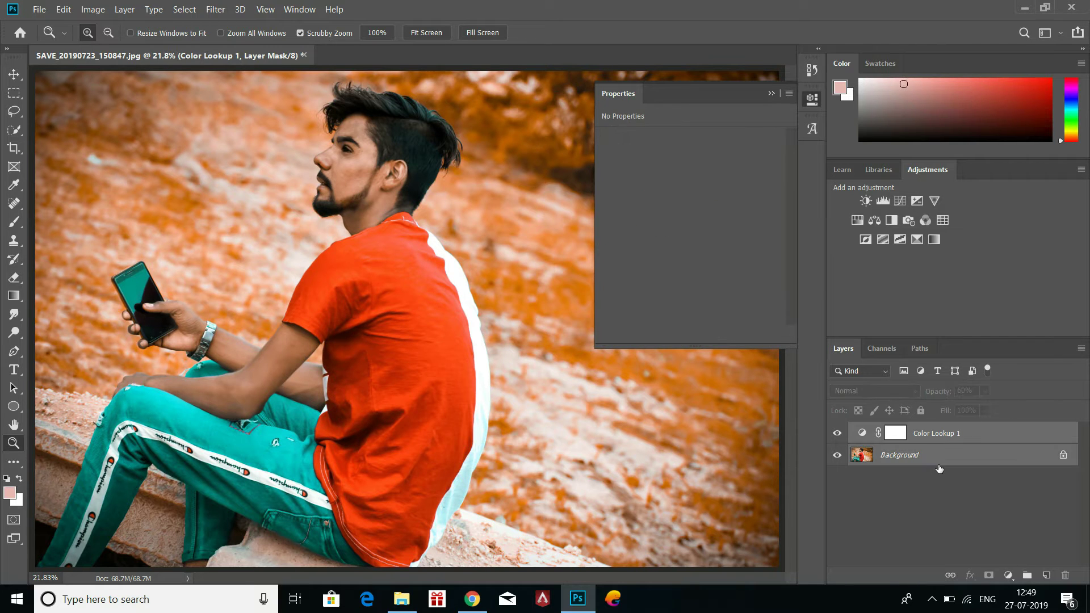
right_click(939, 468)
key(Escape)
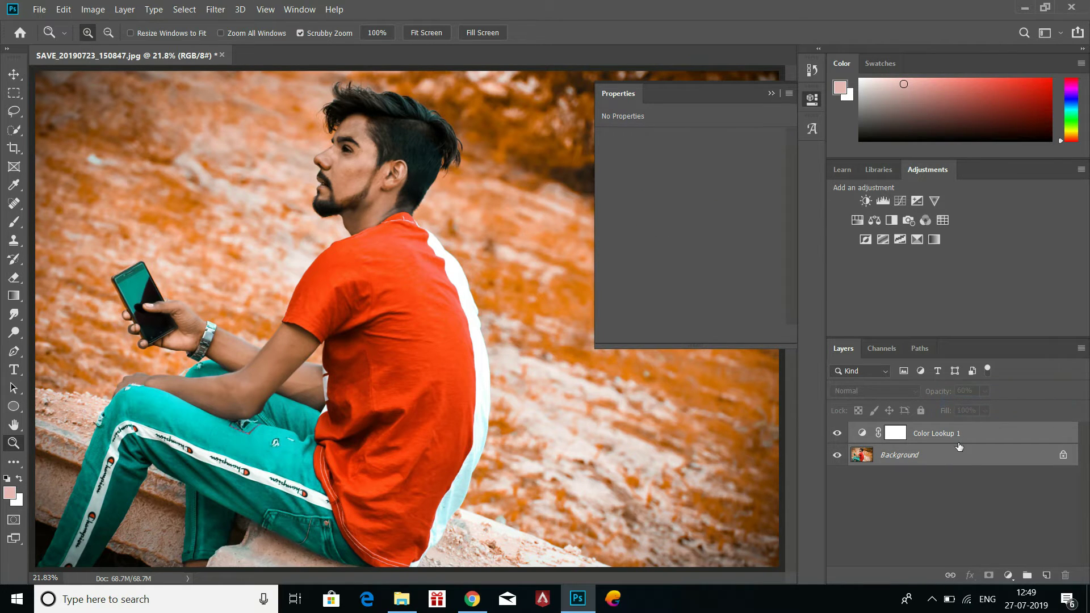
key(Delete)
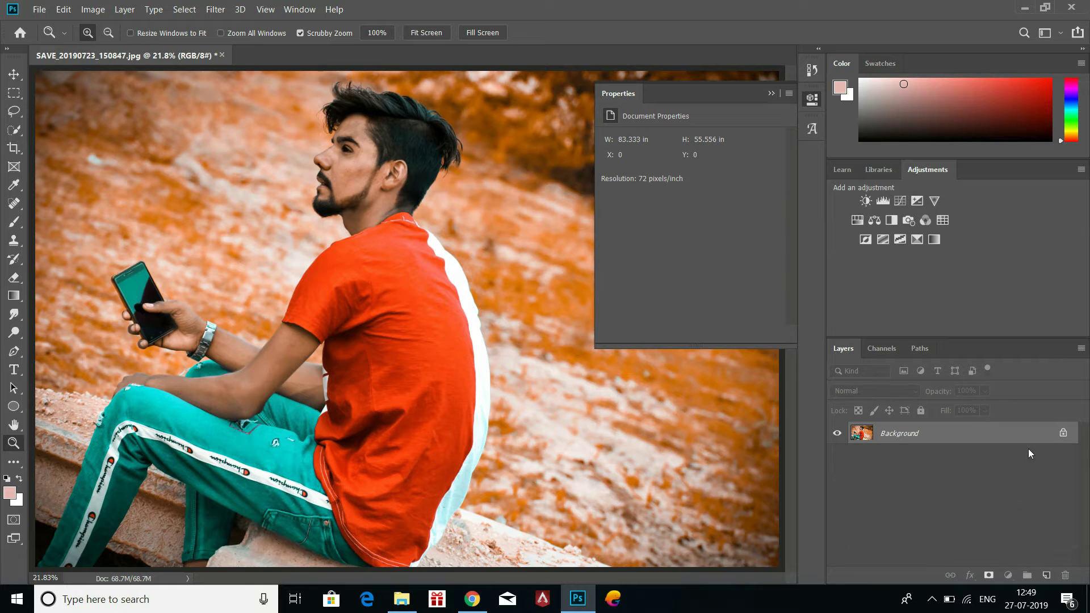
- Add a Color Lookup adjustment layer with the Fuji ETERNA 250D Kodak 2395 (by Adobe).cube LUT at 55% opacity
click(771, 95)
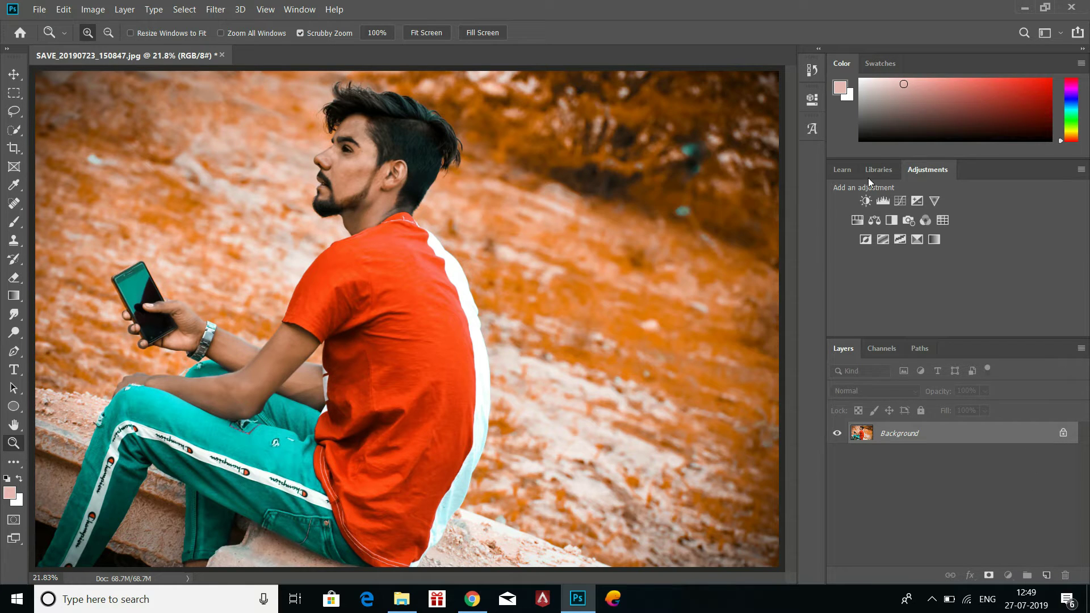
click(940, 223)
click(769, 140)
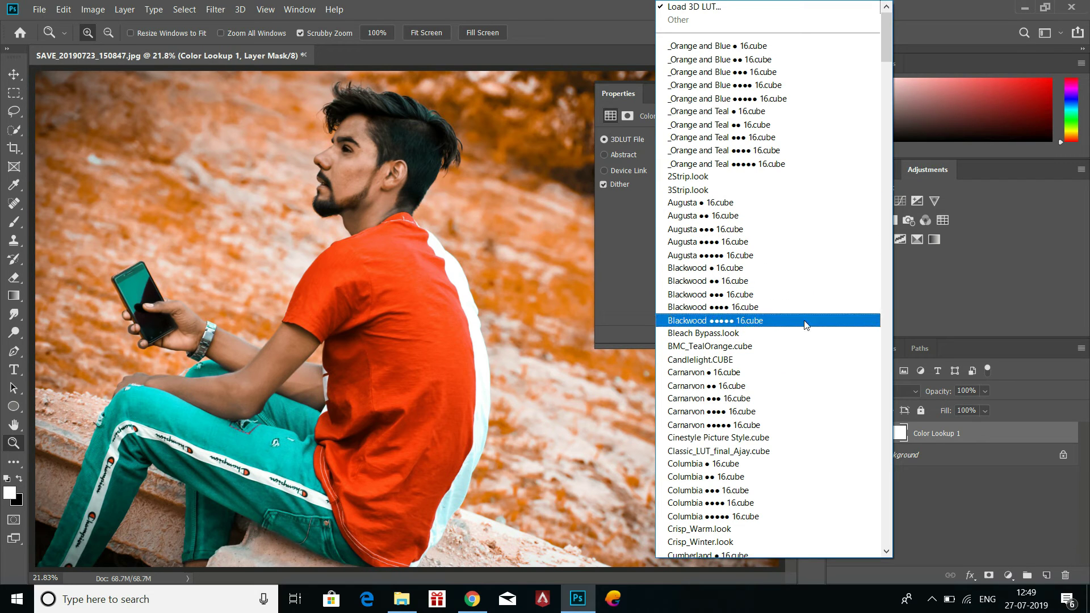
drag(884, 59, 889, 91)
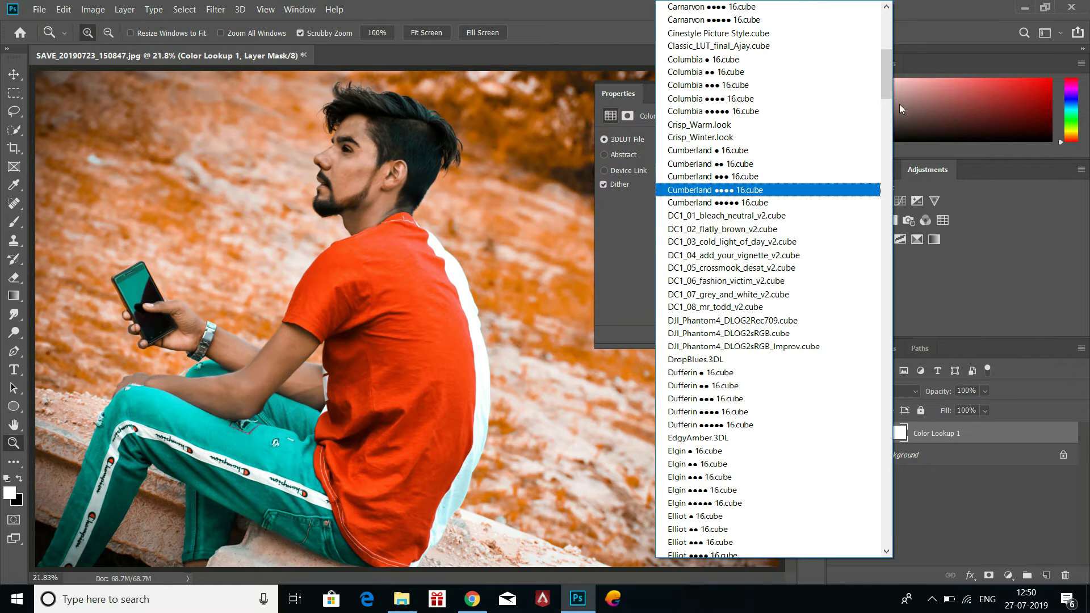
drag(887, 87, 876, 132)
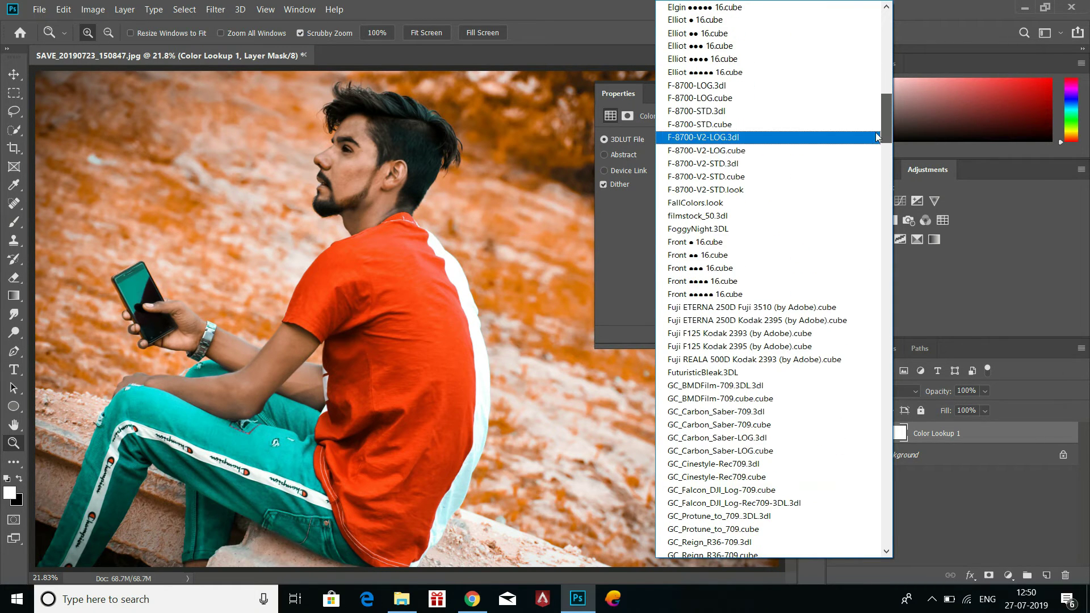
click(797, 307)
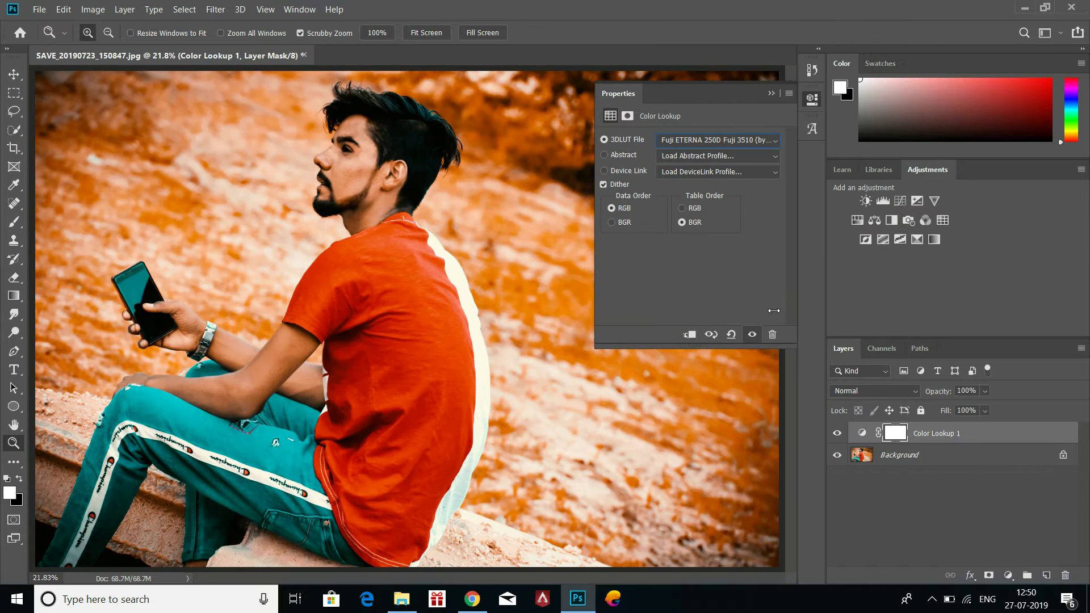
key(Down)
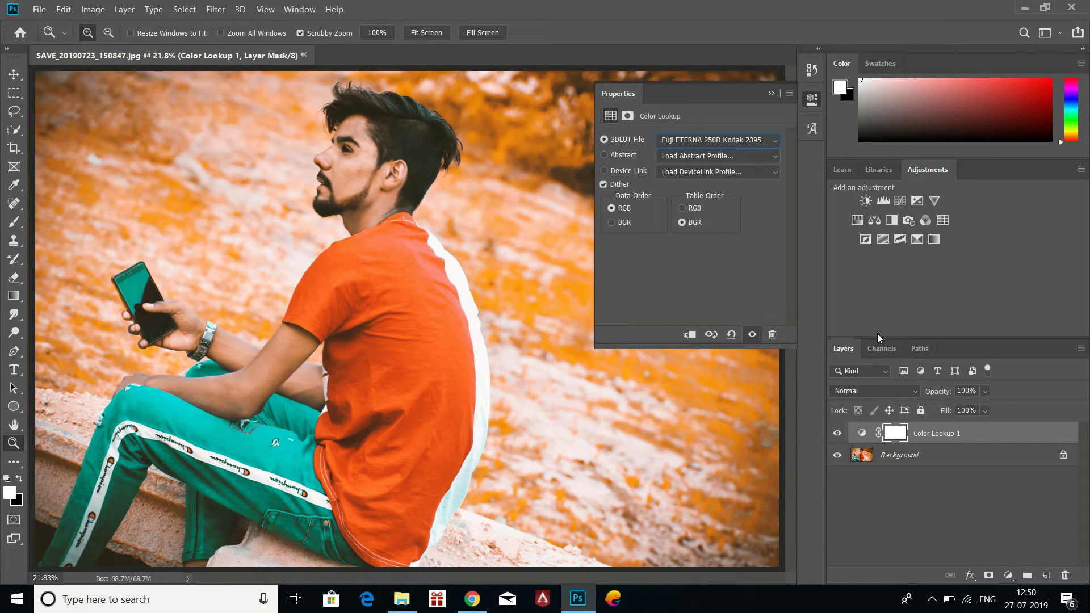
click(983, 391)
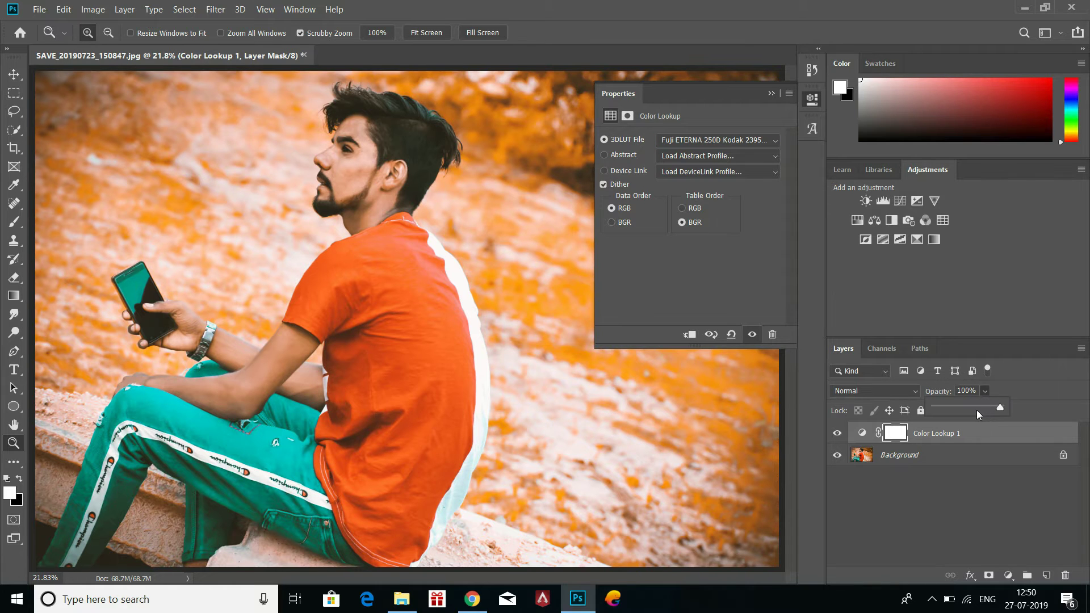
drag(976, 410, 971, 412)
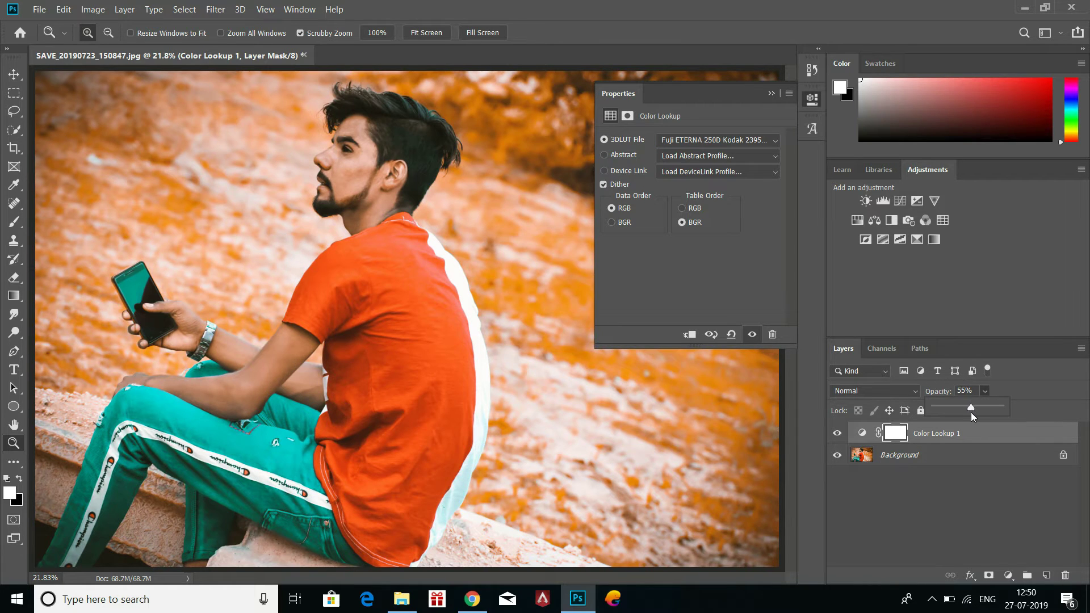
- Merge the Color Lookup layer with the Background layer
shift+click(968, 455)
right_click(968, 455)
click(985, 387)
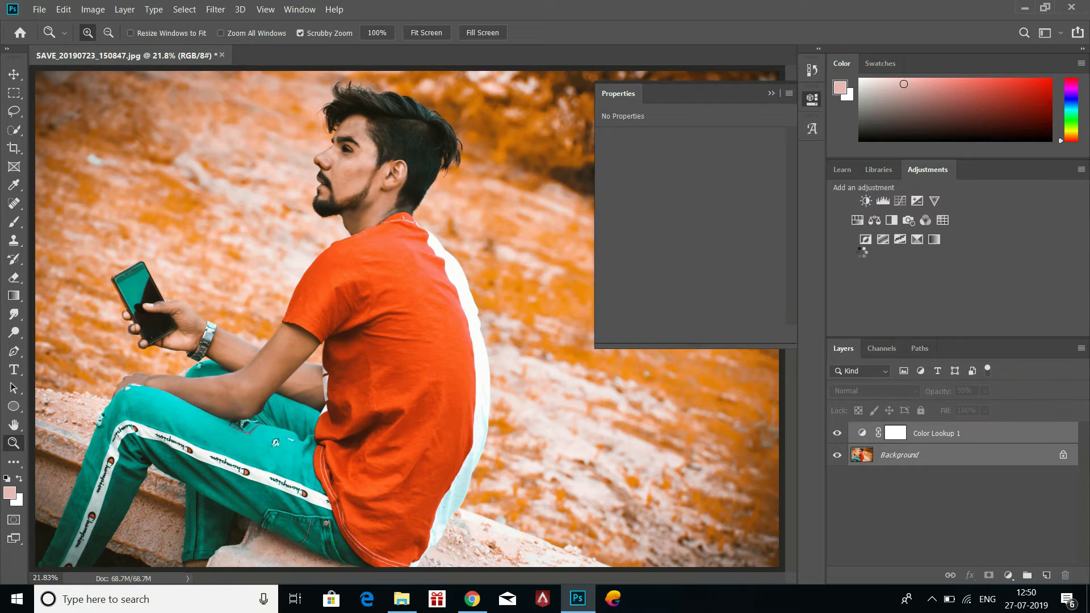
- Add a Color Lookup adjustment layer with the 2Strip.look LUT at 20% opacity and merge it with the Background layer
click(771, 94)
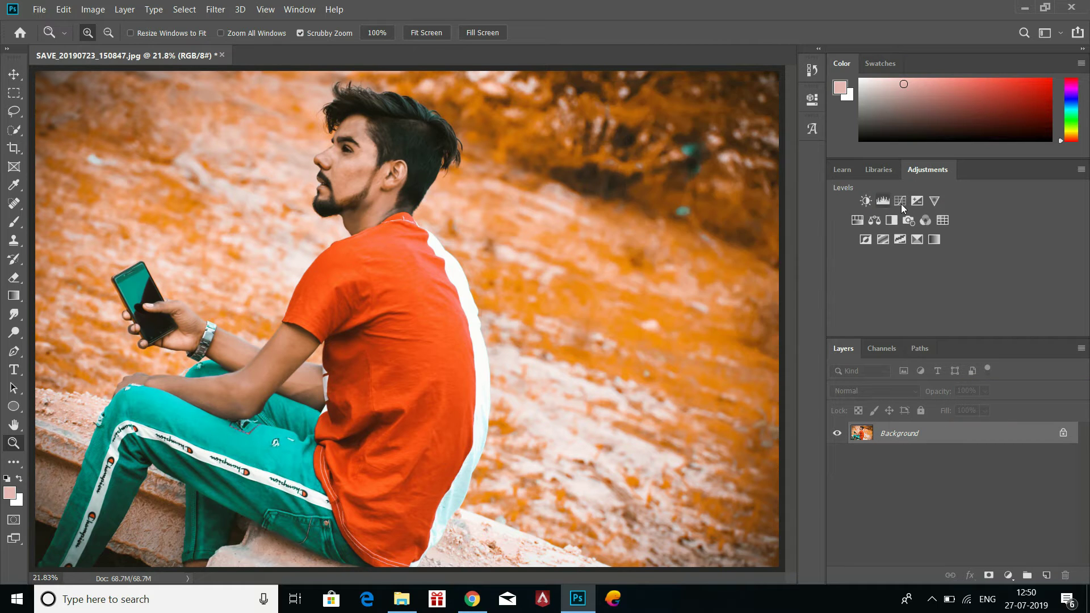
click(944, 221)
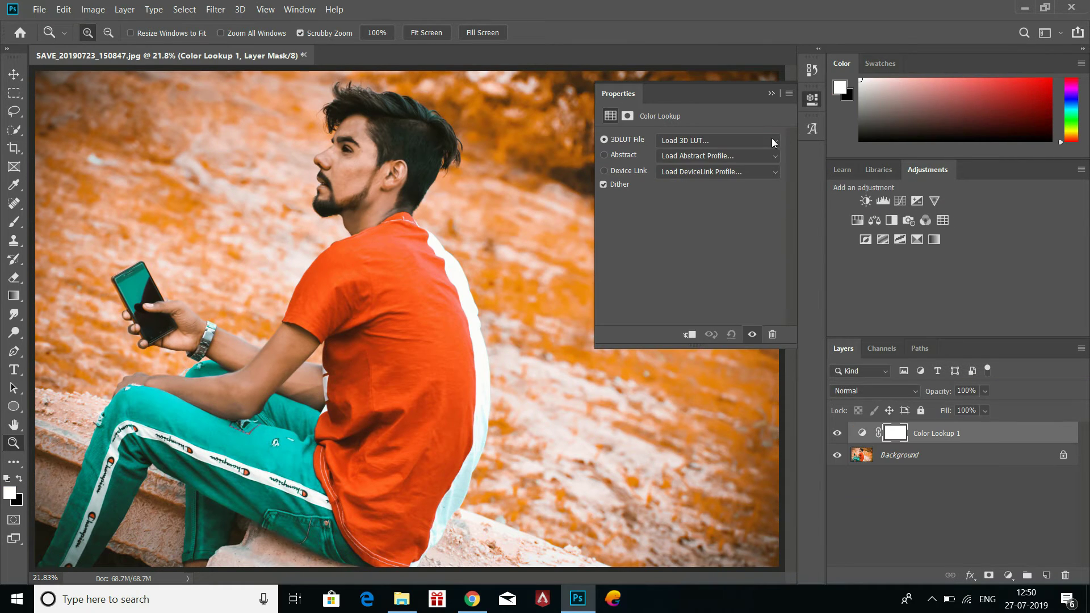
click(727, 139)
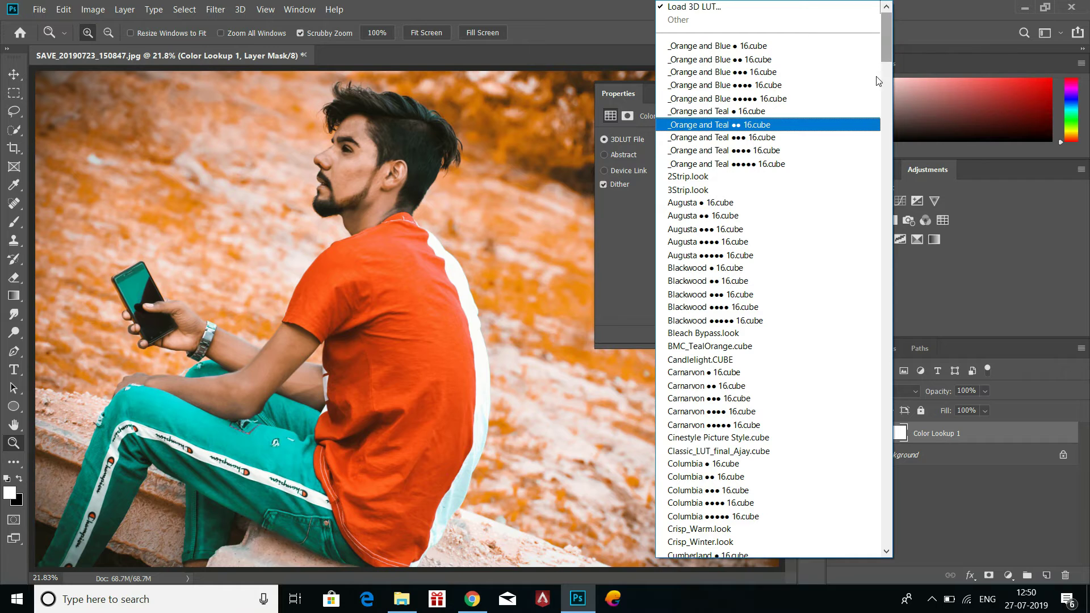
click(823, 175)
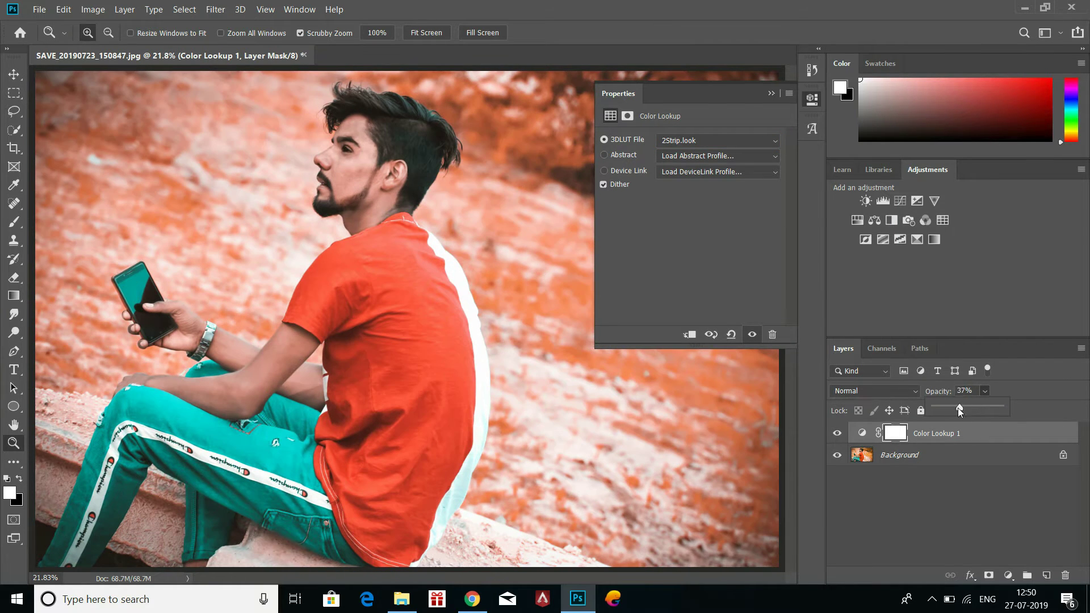
drag(952, 407, 950, 406)
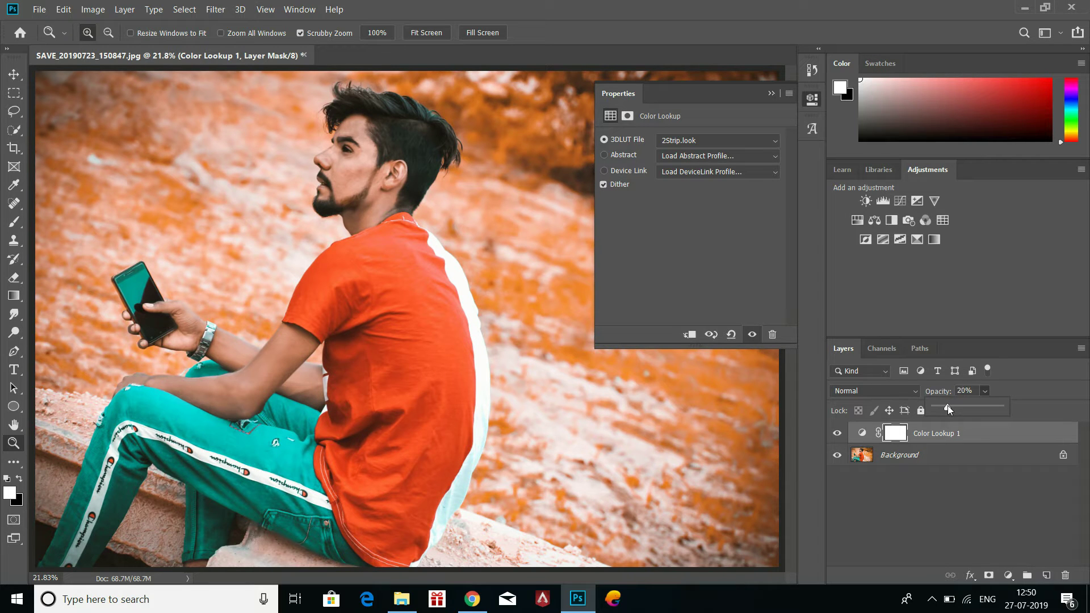
right_click(969, 454)
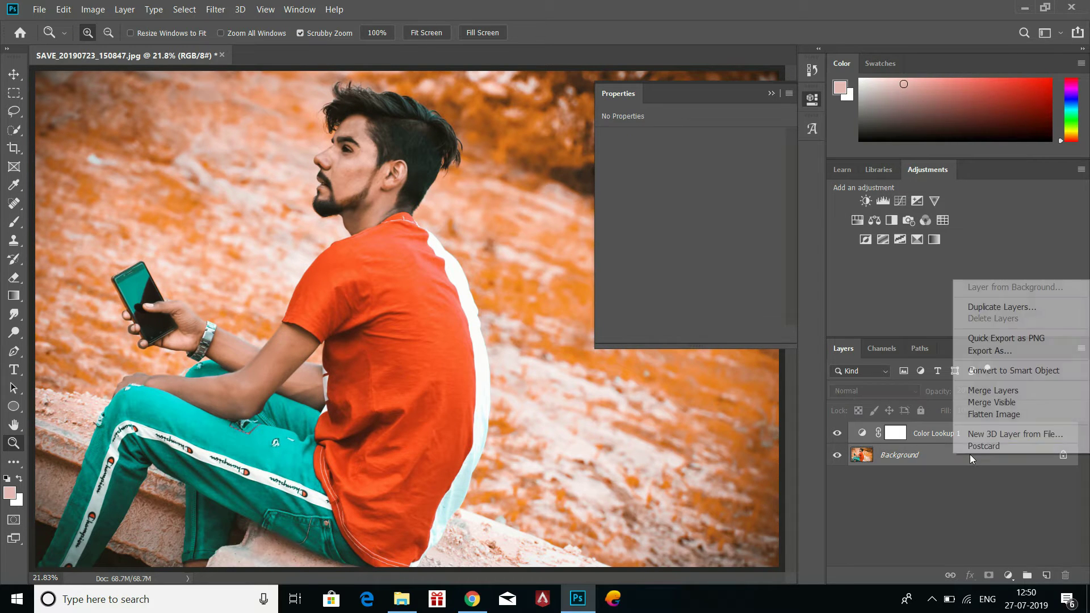
click(978, 402)
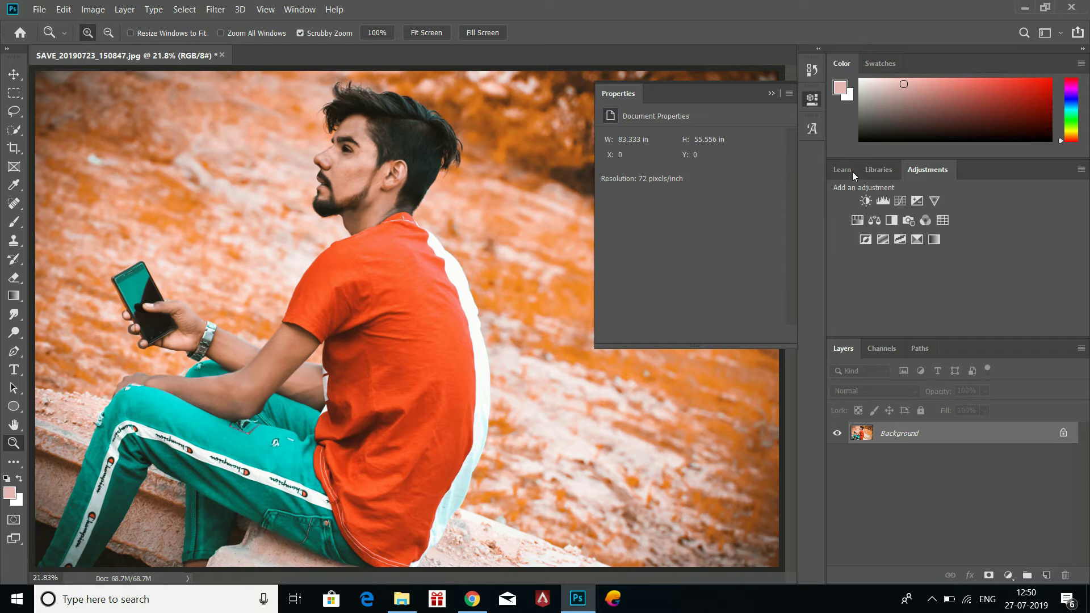
- Add another Color Lookup adjustment layer and load the U-SONY-S-LOG3-V7-LTR.cube LUT
click(940, 221)
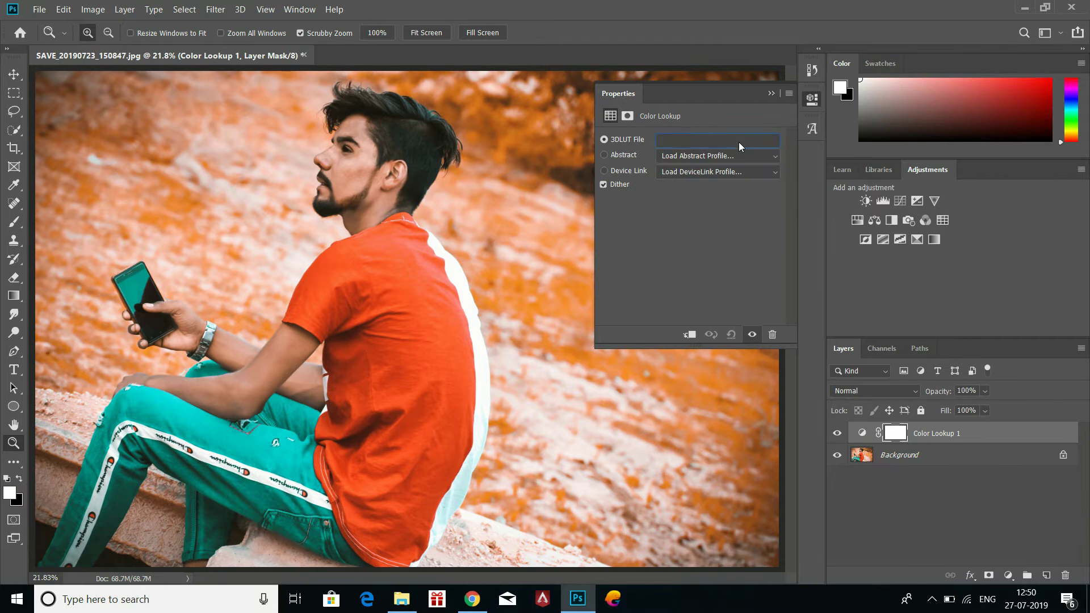
click(739, 145)
drag(890, 46, 912, 478)
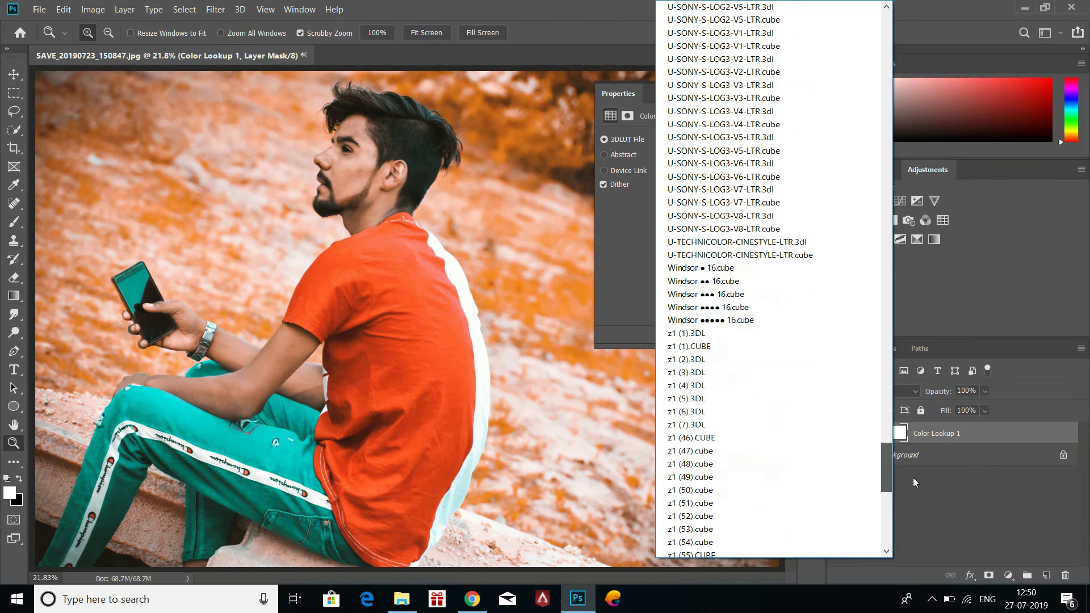
click(741, 202)
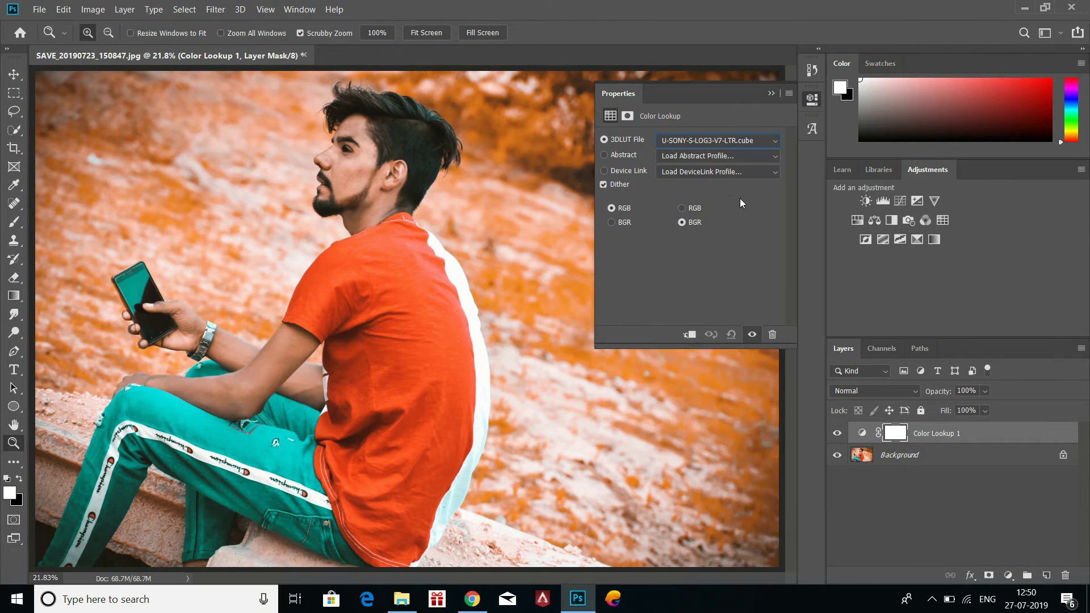
- Try the preceding U-SONY-S-LOG3 and LOG2 LUTs one after another, back to U-SONY-S-LOG2-V2-LTR.cube
key(Up)
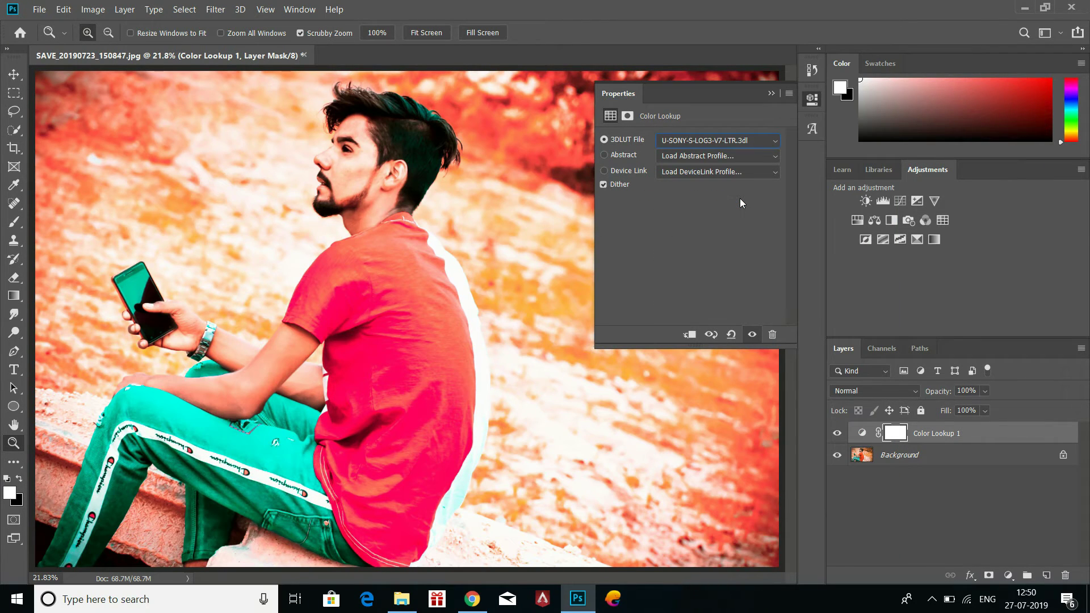
key(Up)
key(Up)
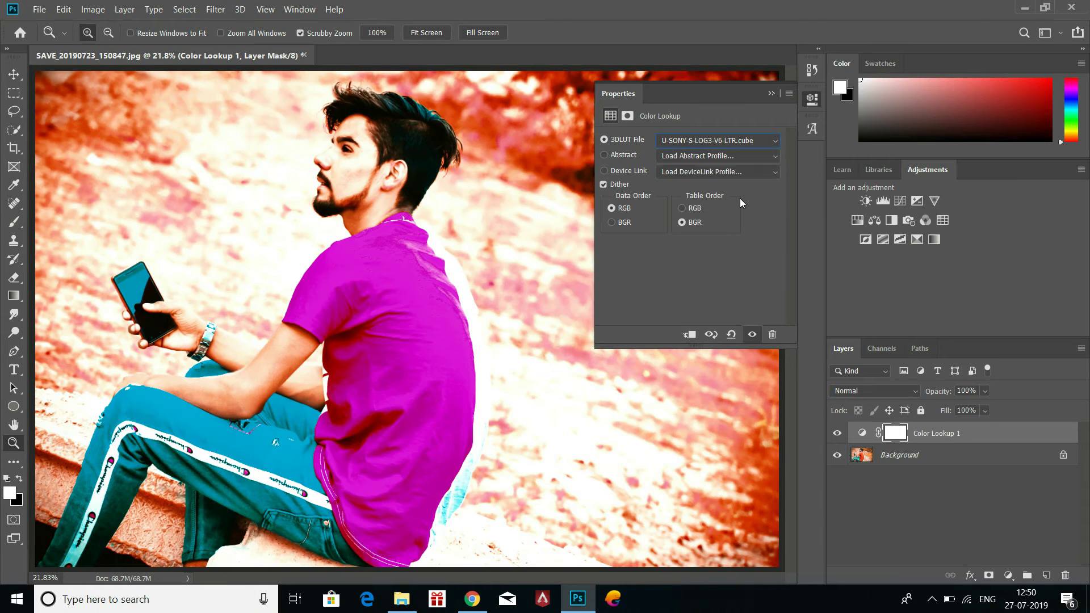
key(Up)
key(Up)
key(Up)
key(Up)
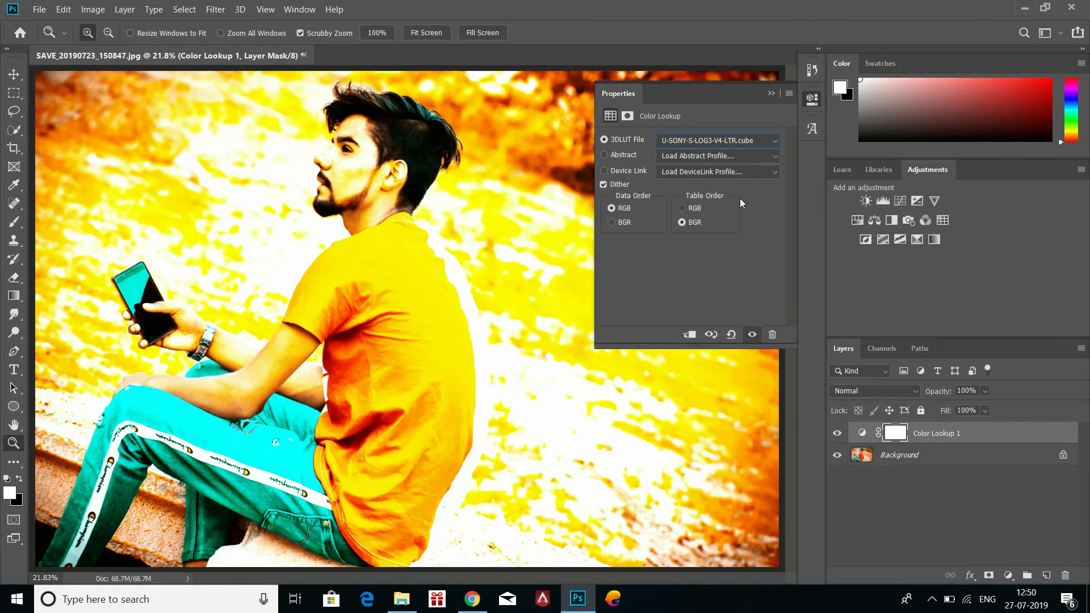
key(Up)
key(Up)
key(Up)
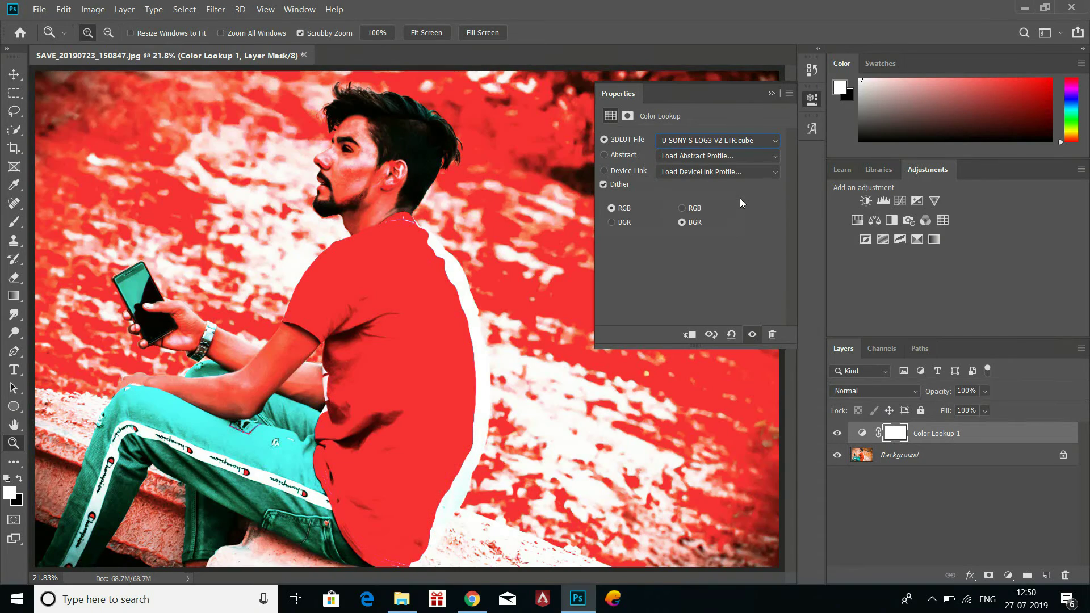
key(Up)
key(Up)
key(Up)
key(Up)
key(Up)
key(Up)
key(Up)
key(Up)
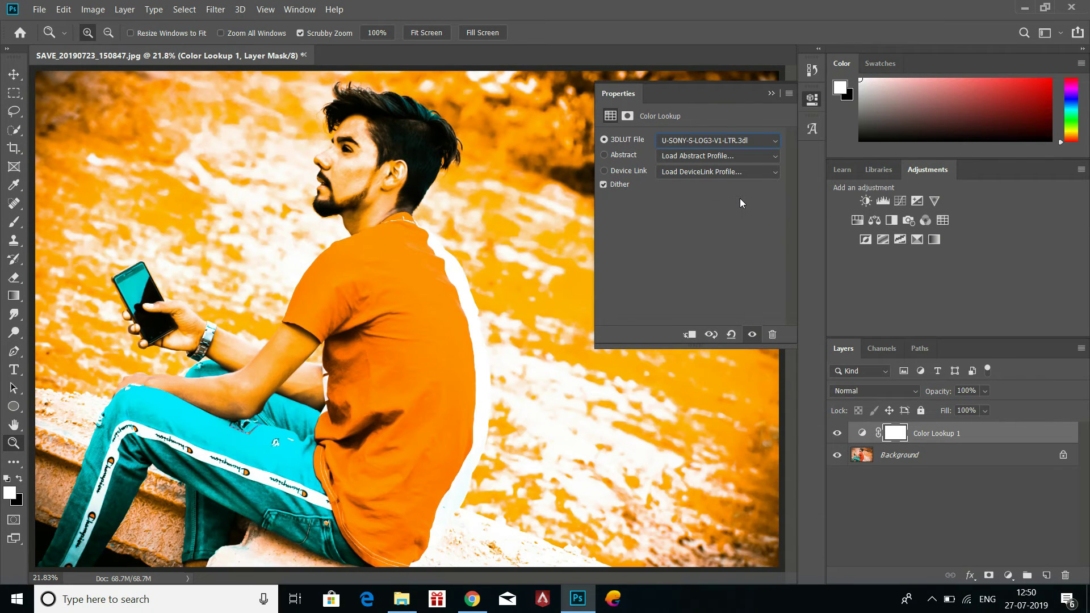
key(Up)
key(Up)
key(Up)
key(Up)
key(Up)
key(Up)
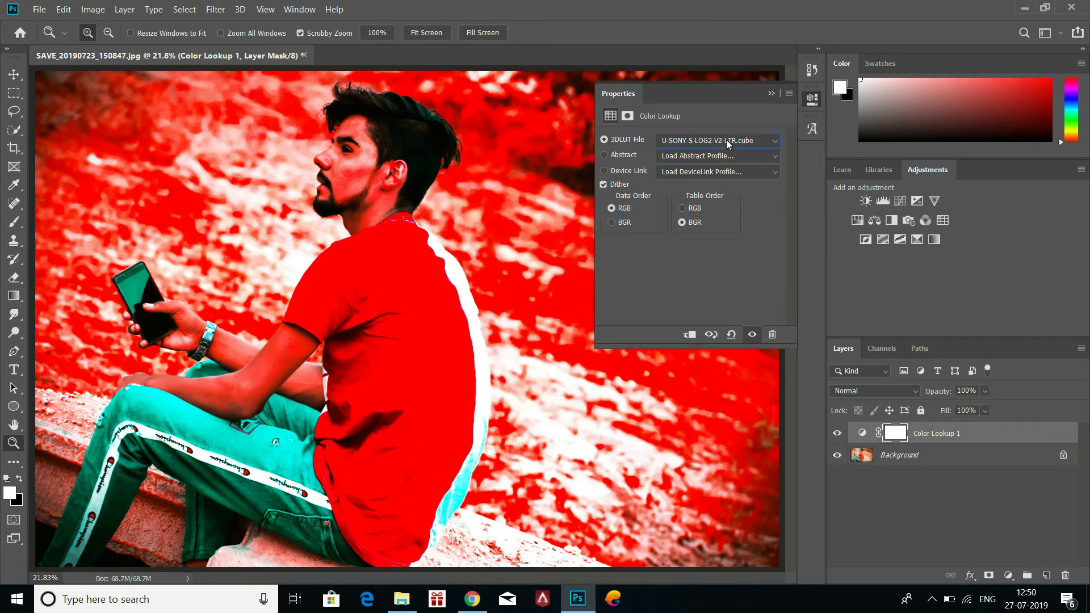
- Try the five-dot Pearce 16.cube LUT on the Color Lookup layer
click(727, 140)
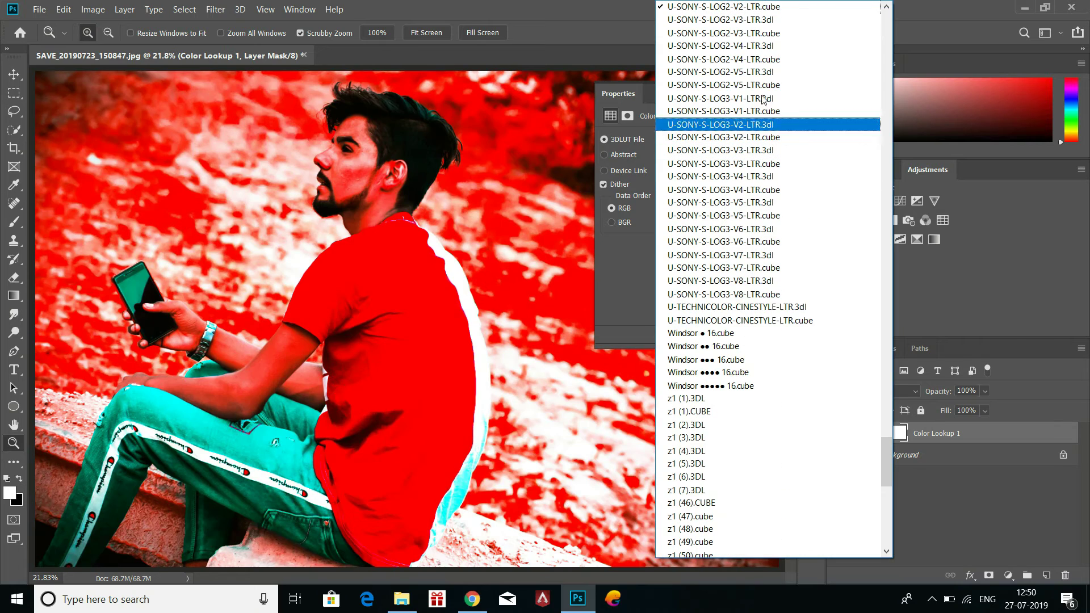
drag(888, 443, 895, 279)
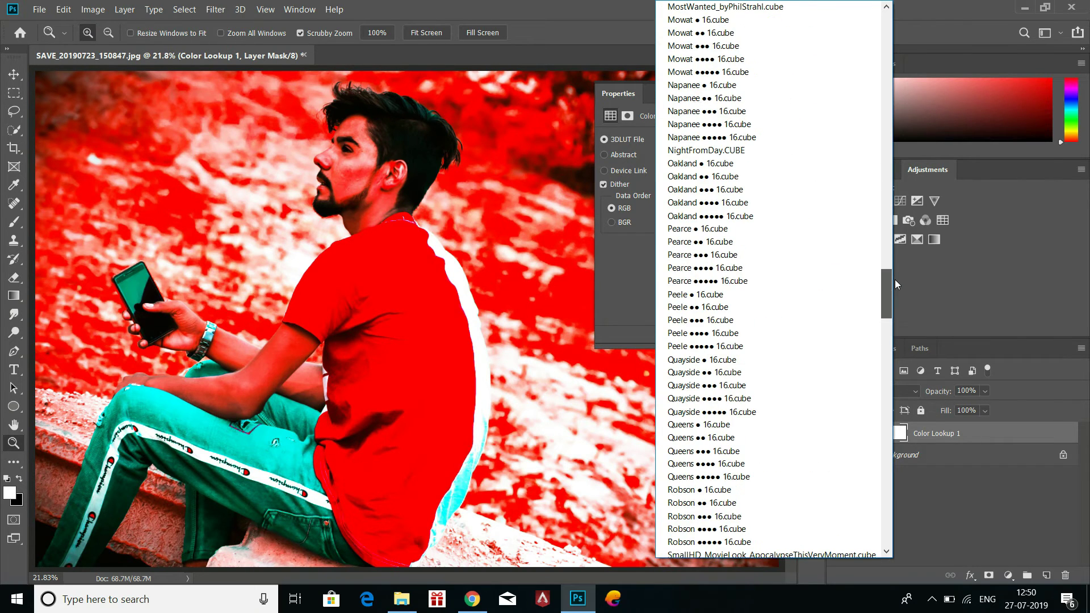
click(765, 280)
- Step through the LOG film LUTs from LOG_Fuji Pro 400_FC.cube to LOG_Kodak Gold Gen6 200_FC and set the Color Lookup layer's opacity to 50%
click(755, 141)
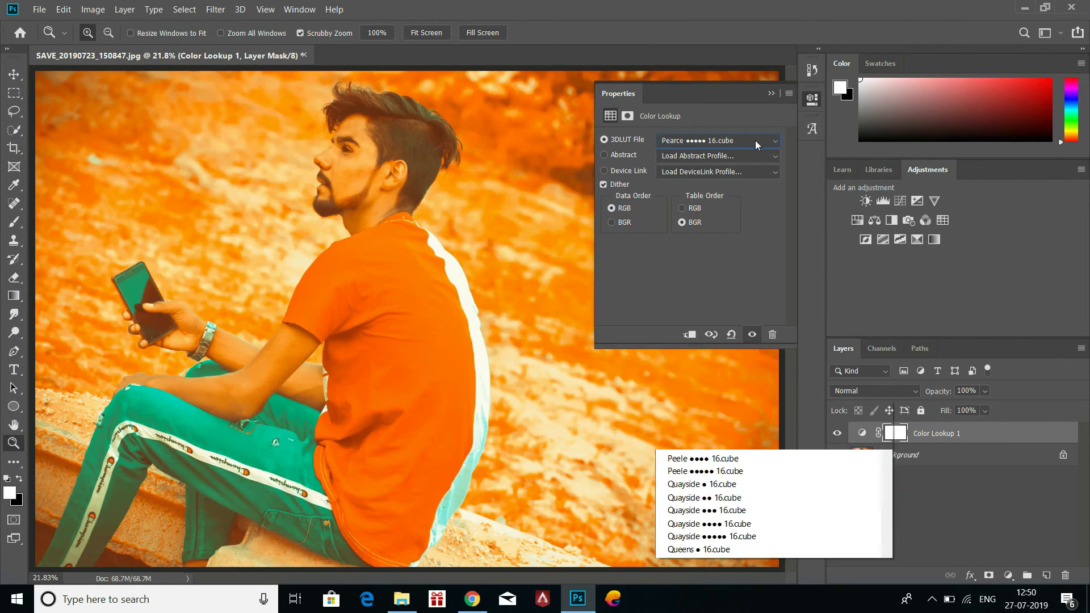
drag(888, 312, 891, 200)
click(778, 360)
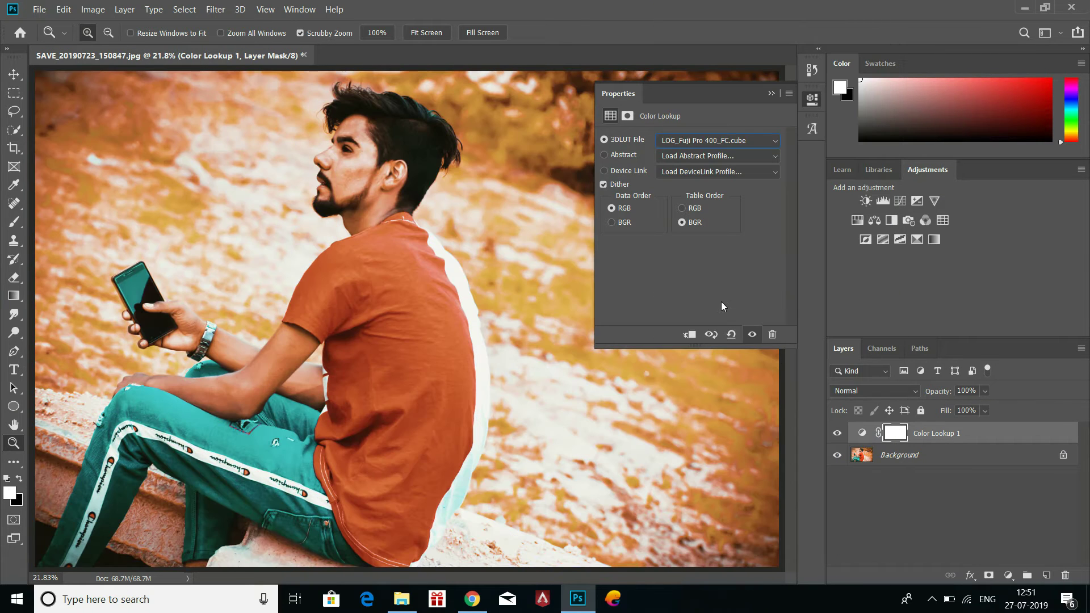
key(Down)
key(Down)
key(Down)
key(Down)
key(Down)
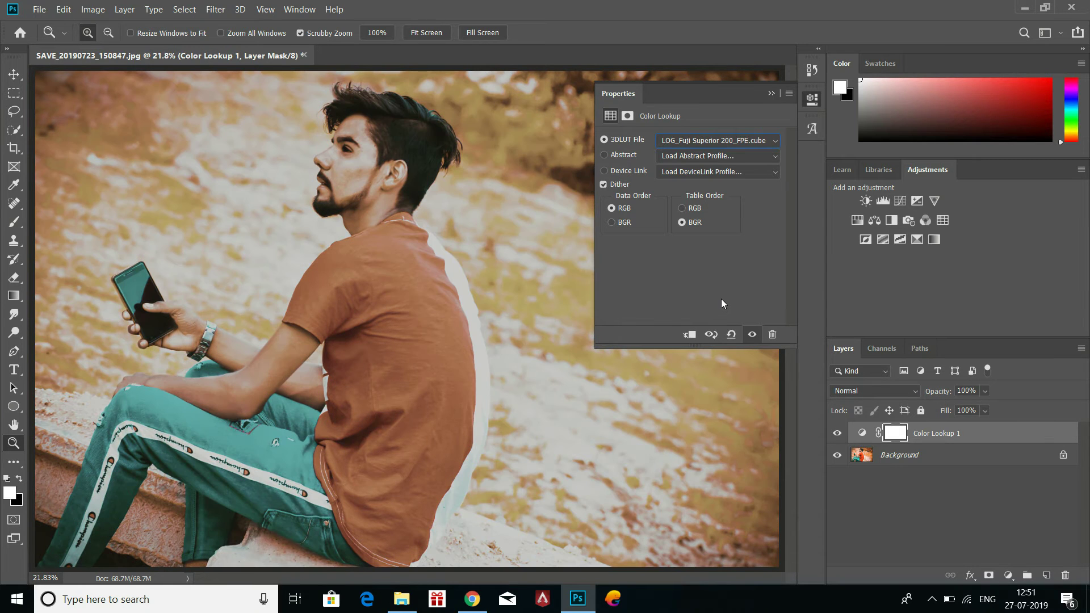
key(Down)
key(Down)
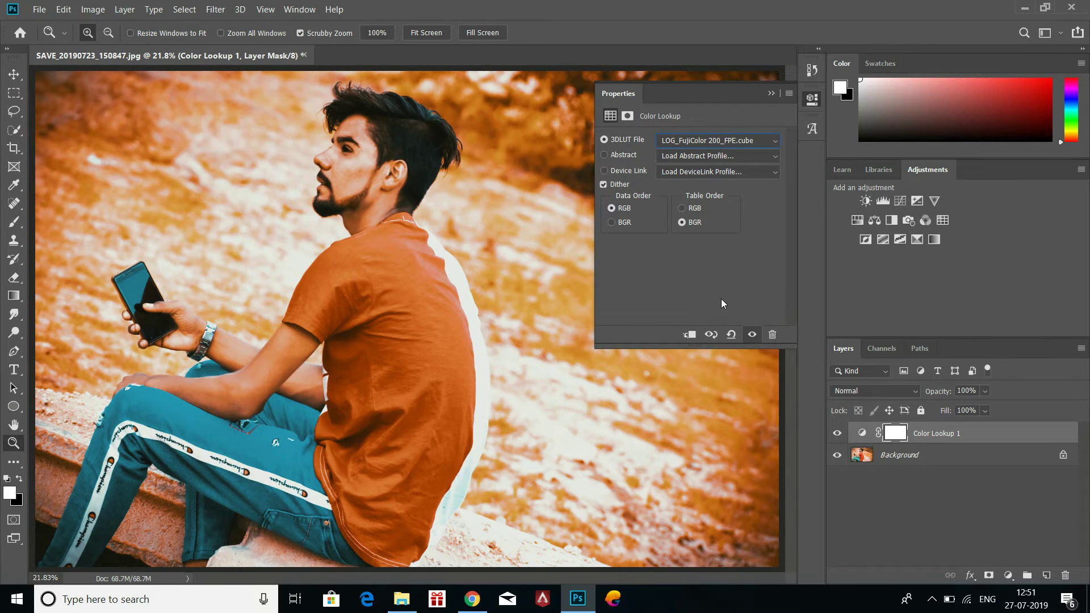
key(Down)
key(Down)
key(Down)
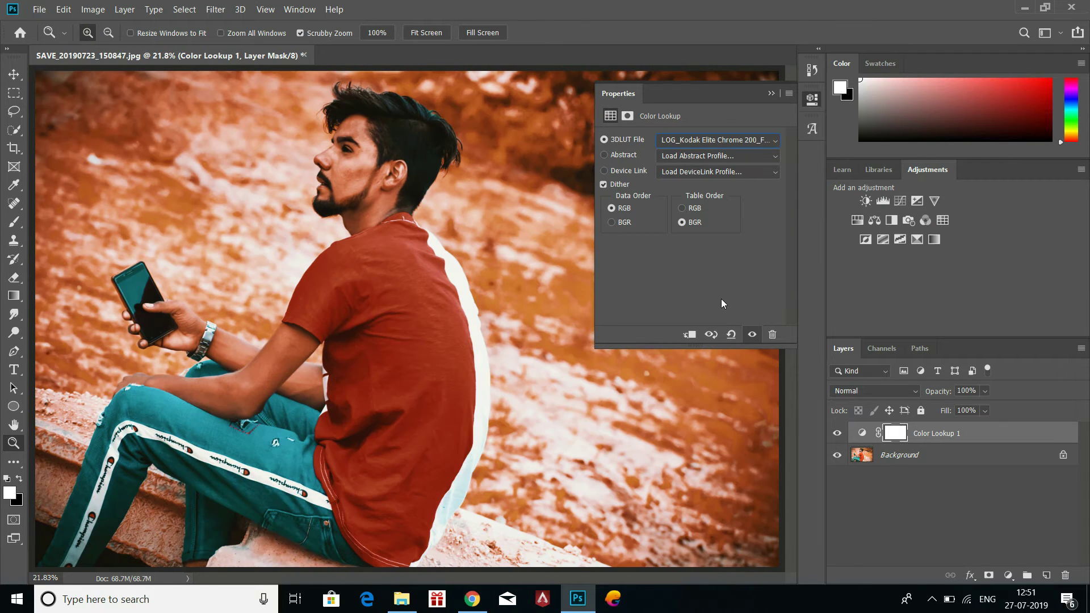
key(Down)
key(Down)
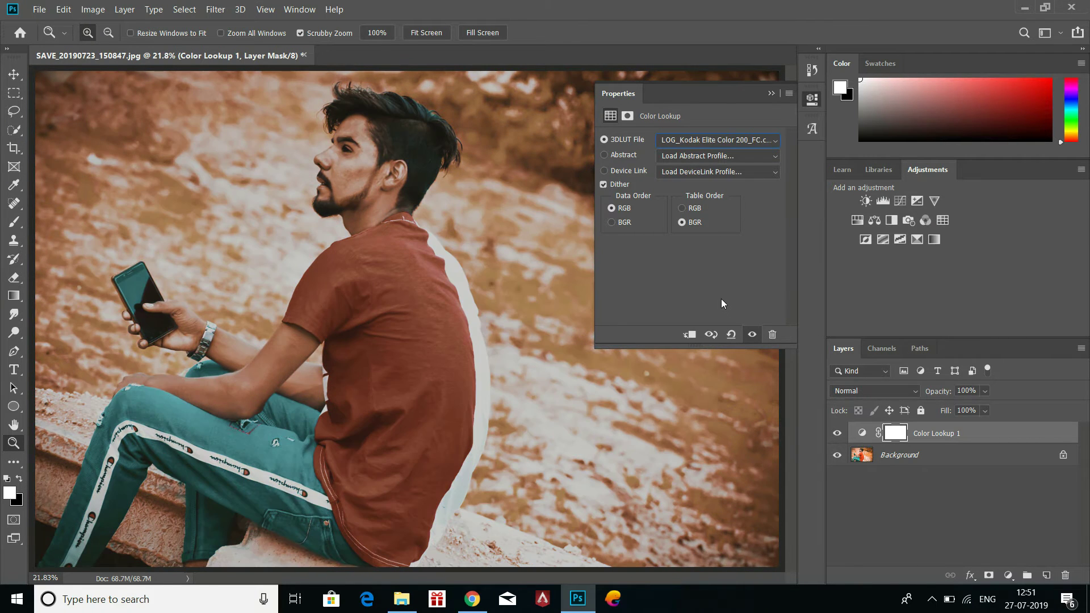
key(Down)
click(986, 391)
click(969, 407)
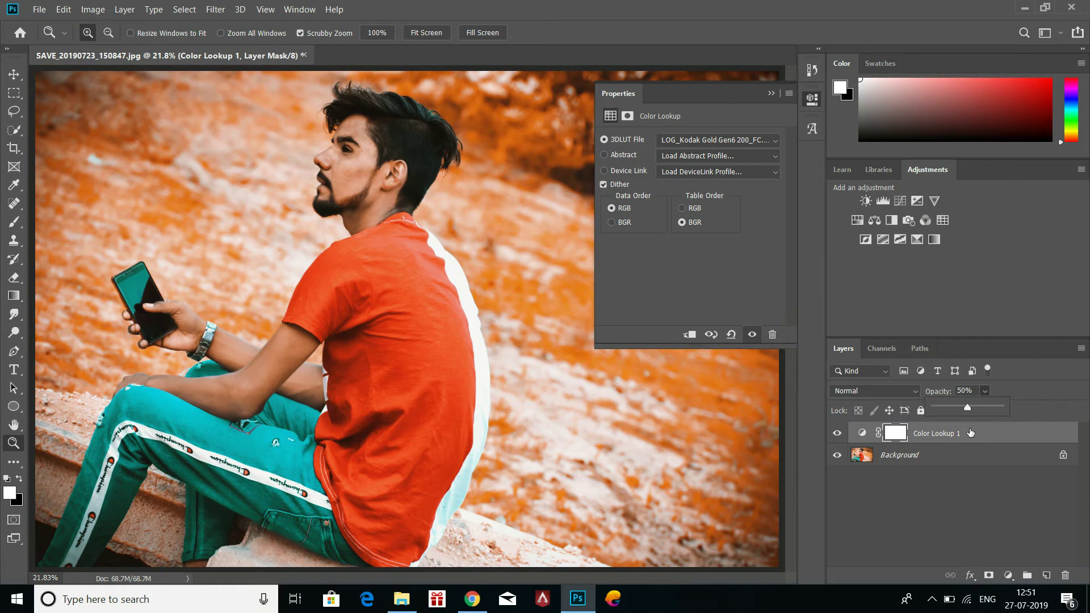
- Merge the Color Lookup layer with the Background and duplicate the merged Background layer
shift+click(970, 452)
right_click(970, 452)
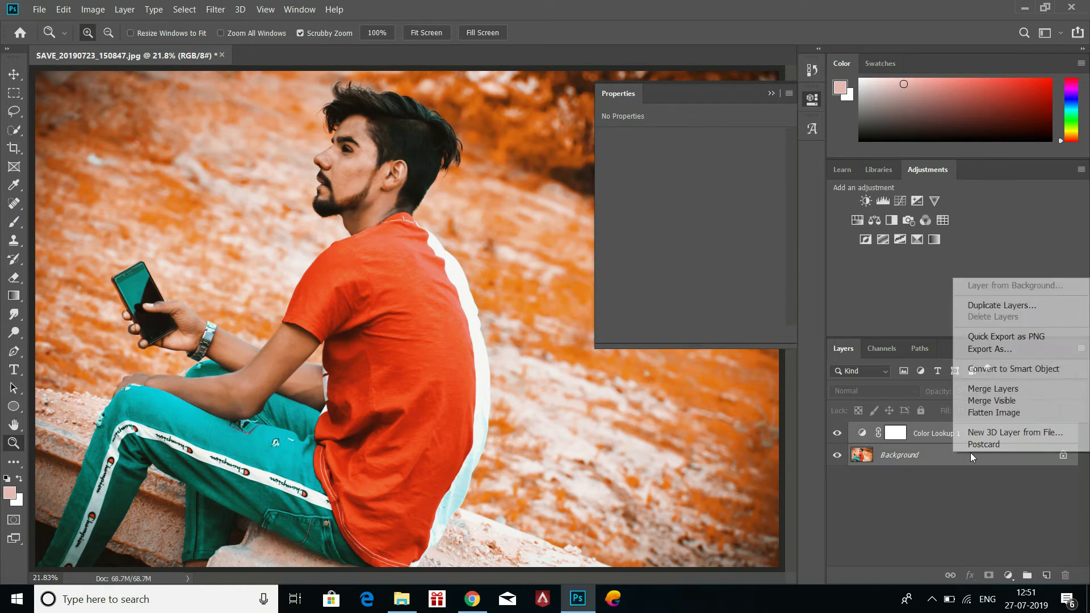
click(994, 389)
click(773, 92)
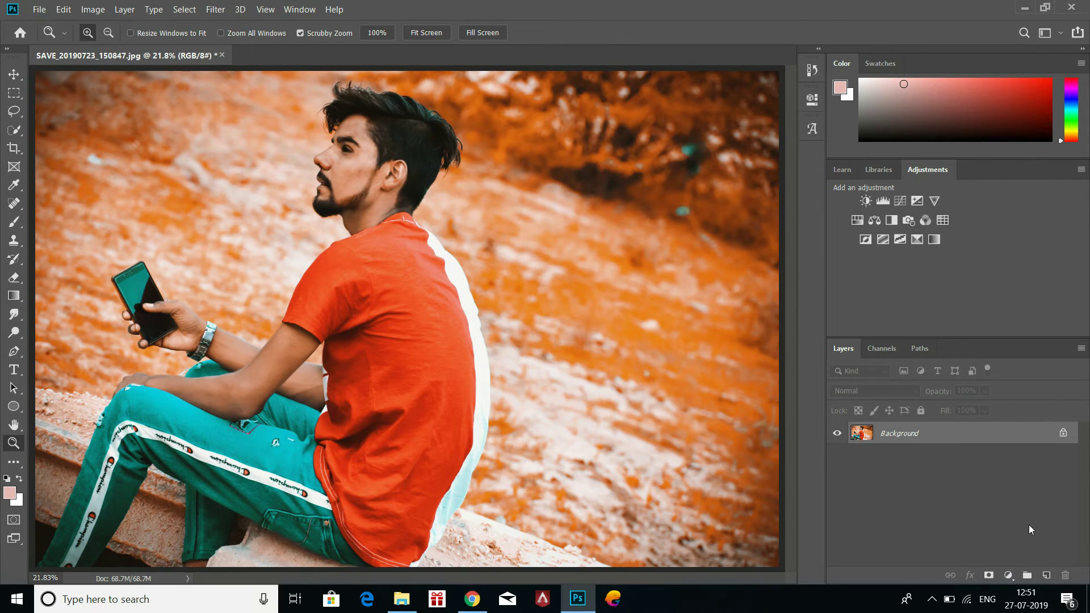
drag(1042, 434, 1046, 575)
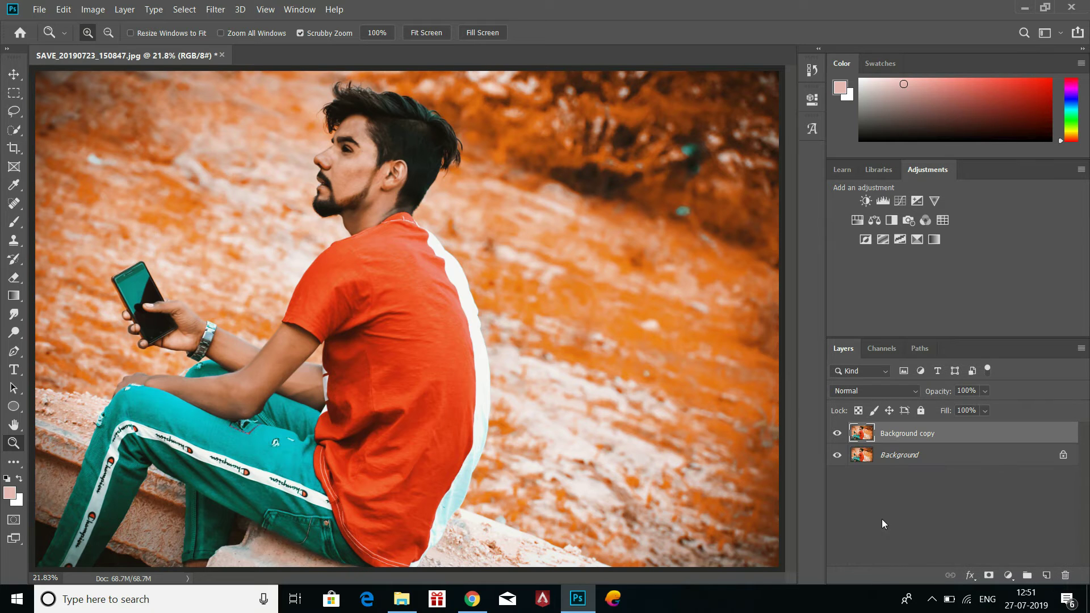
- Start the Camera Raw filter on the Background copy and set the HSL luminance of Oranges to +13
click(216, 9)
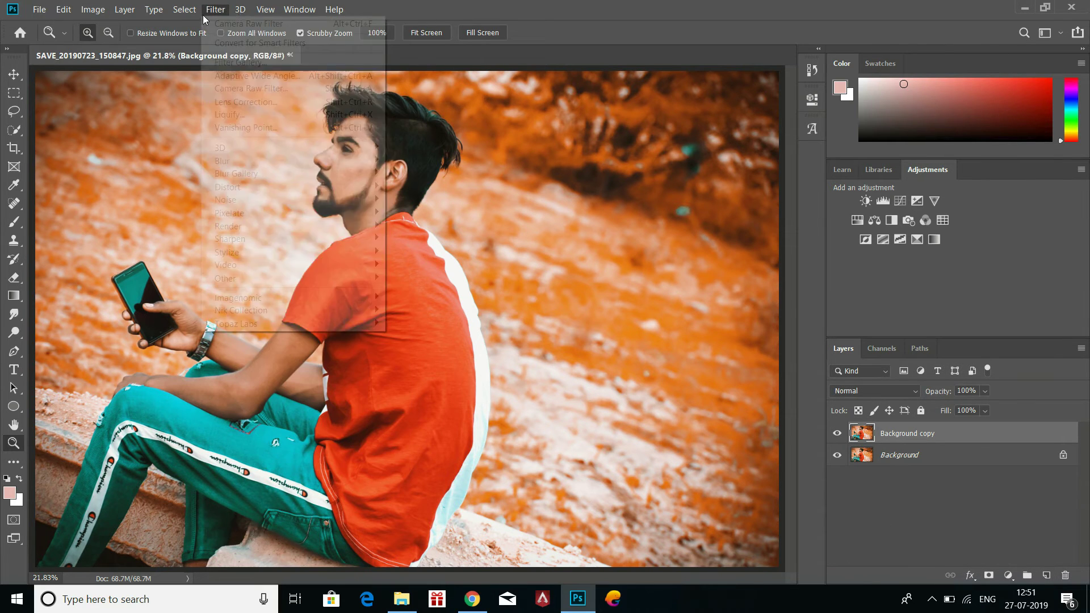
click(257, 88)
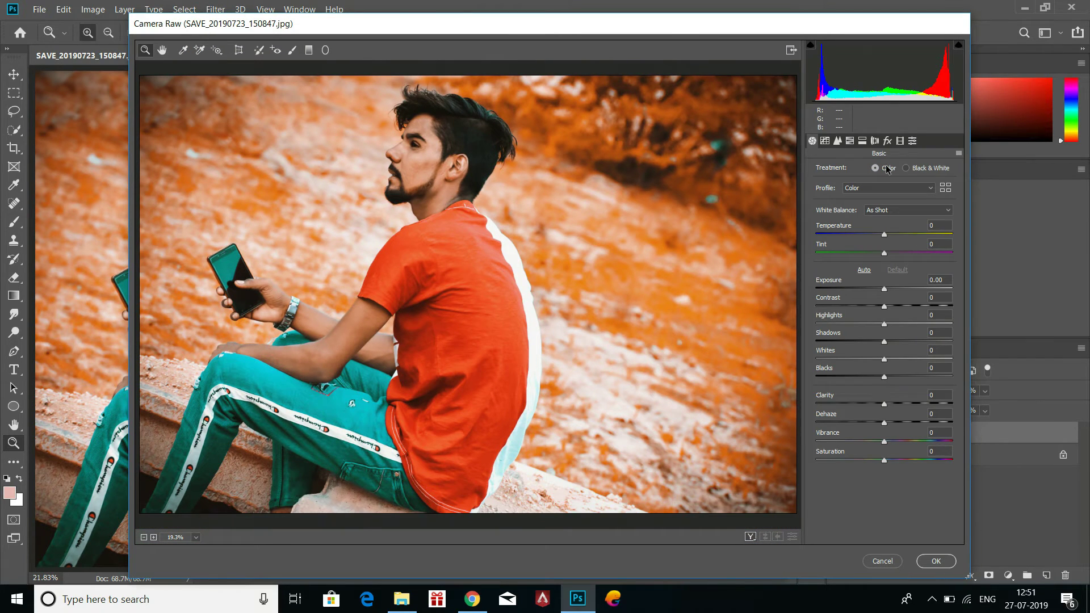
click(851, 141)
mouse_move(884, 234)
mouse_down()
mouse_move(873, 234)
mouse_move(893, 236)
mouse_up()
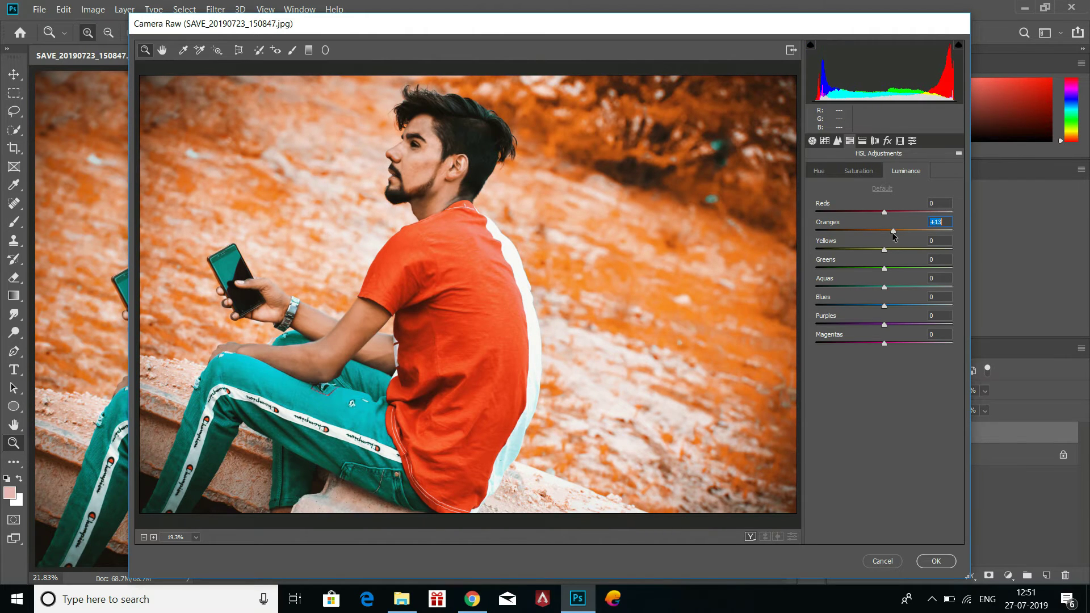
- Set the HSL hue of Yellows to +100, Greens to +1 and Reds to +38 and apply the Camera Raw filter
click(866, 171)
click(819, 171)
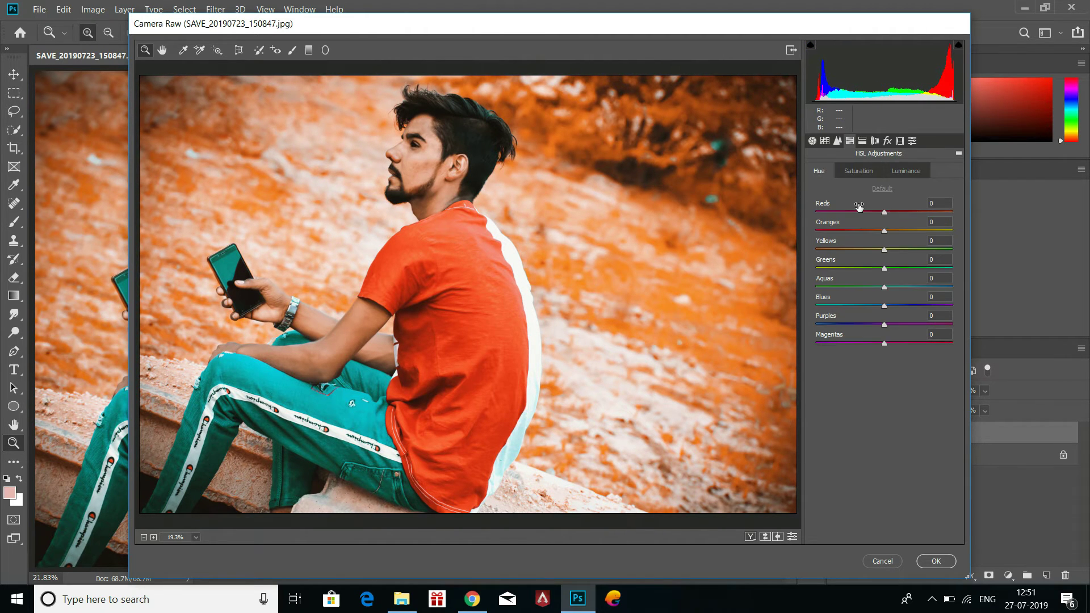
drag(883, 270, 977, 263)
drag(884, 212, 910, 209)
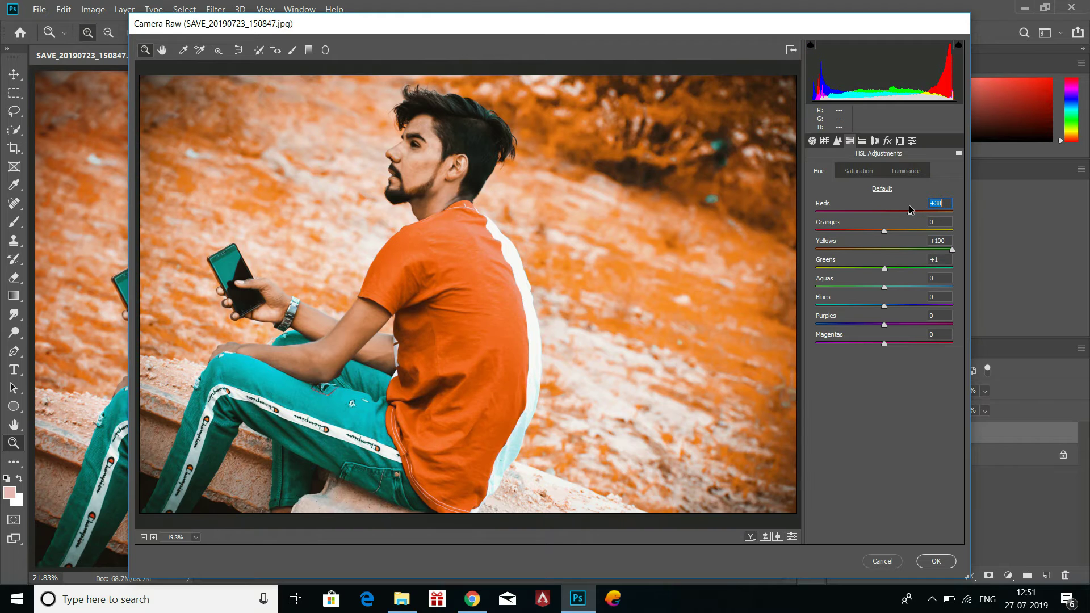
click(937, 562)
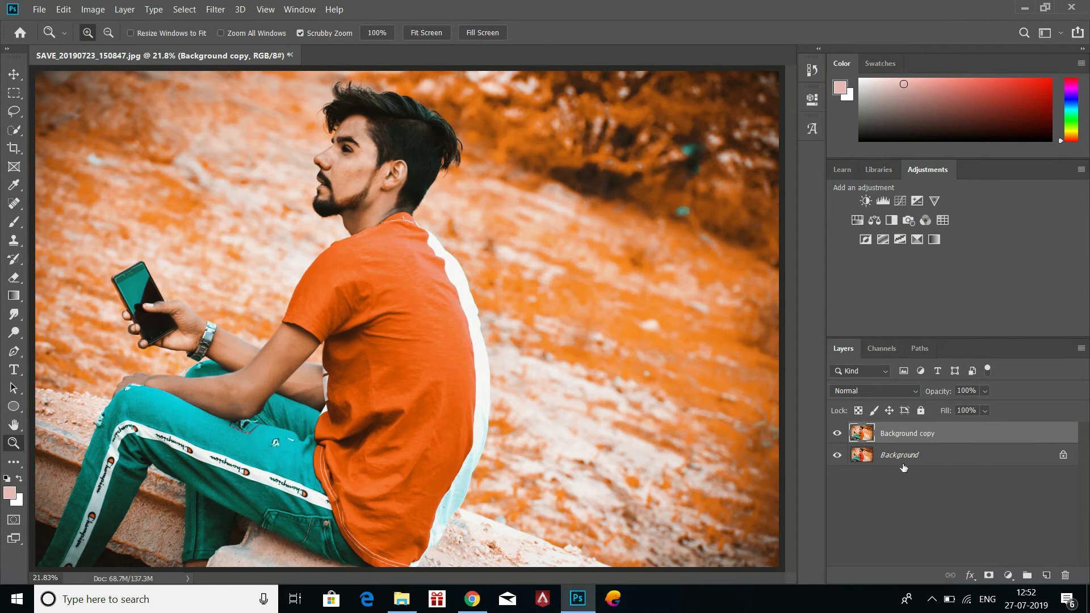
- Merge the hue-adjusted Background copy with the Background and duplicate the resulting layer
shift+click(899, 452)
right_click(900, 453)
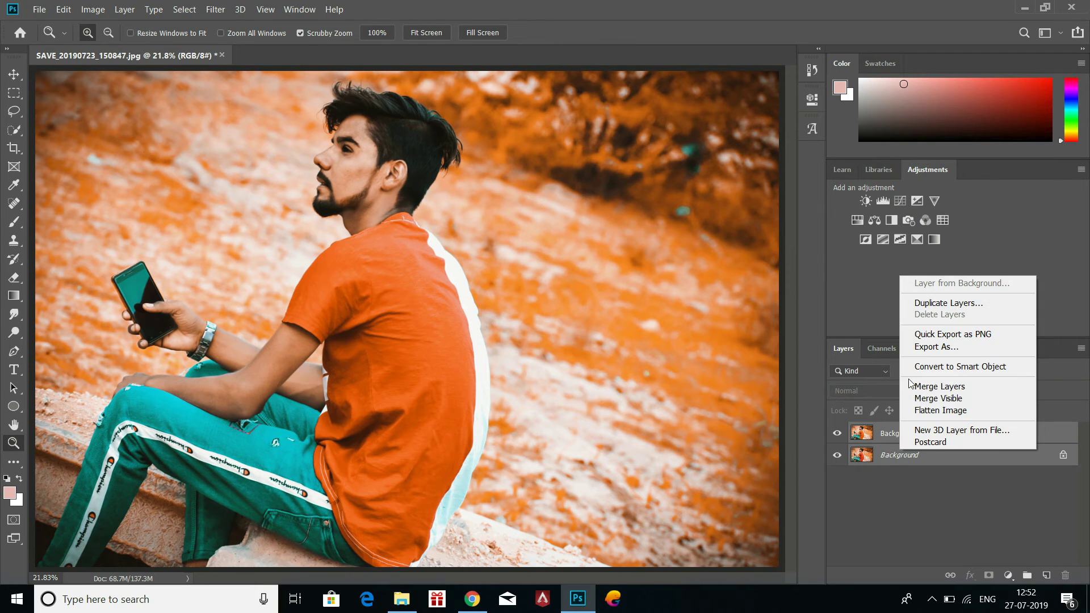
click(937, 387)
drag(908, 435, 1047, 575)
- Apply a Camera Raw lens vignetting amount of -100 to the Background copy
click(224, 10)
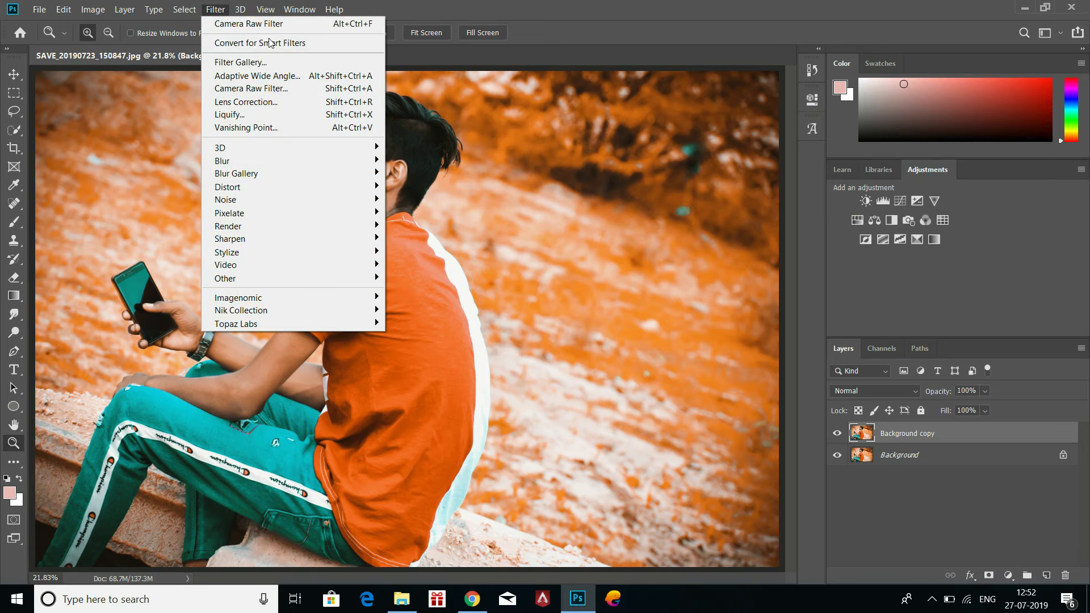
click(264, 88)
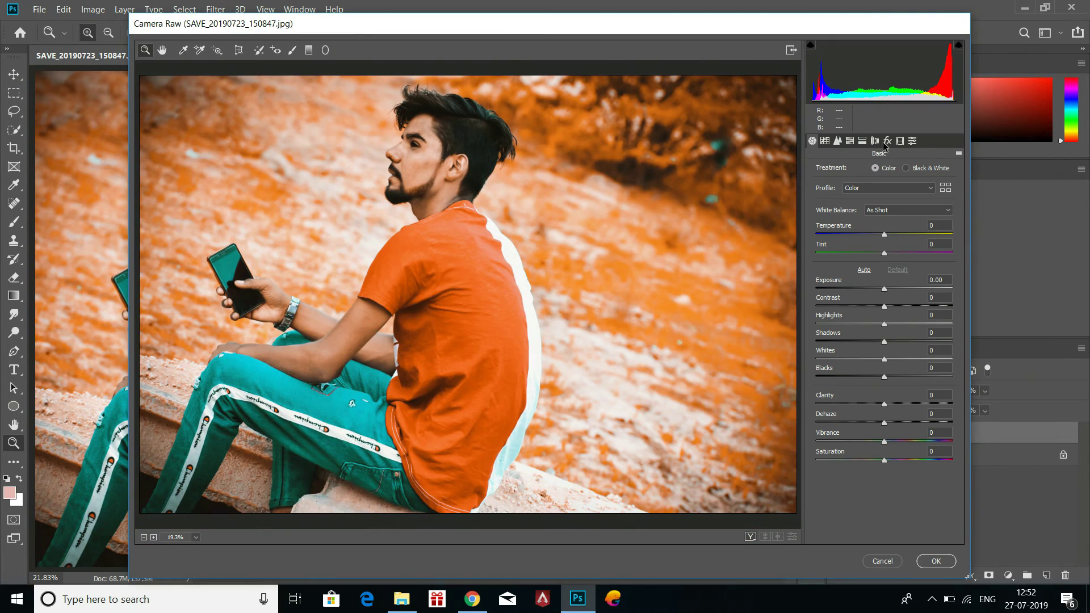
click(874, 140)
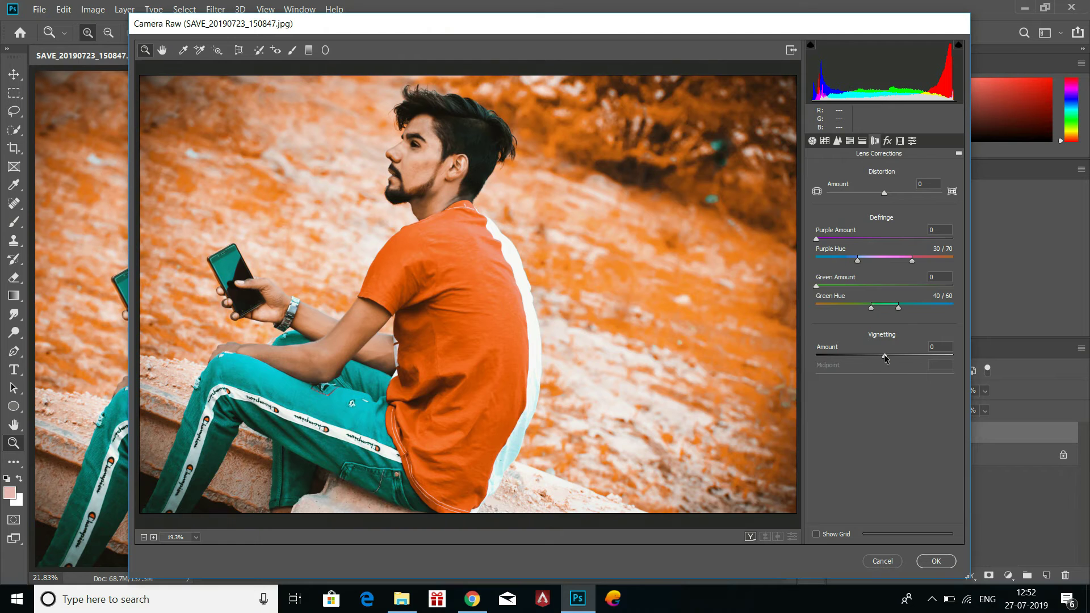
drag(885, 357, 618, 426)
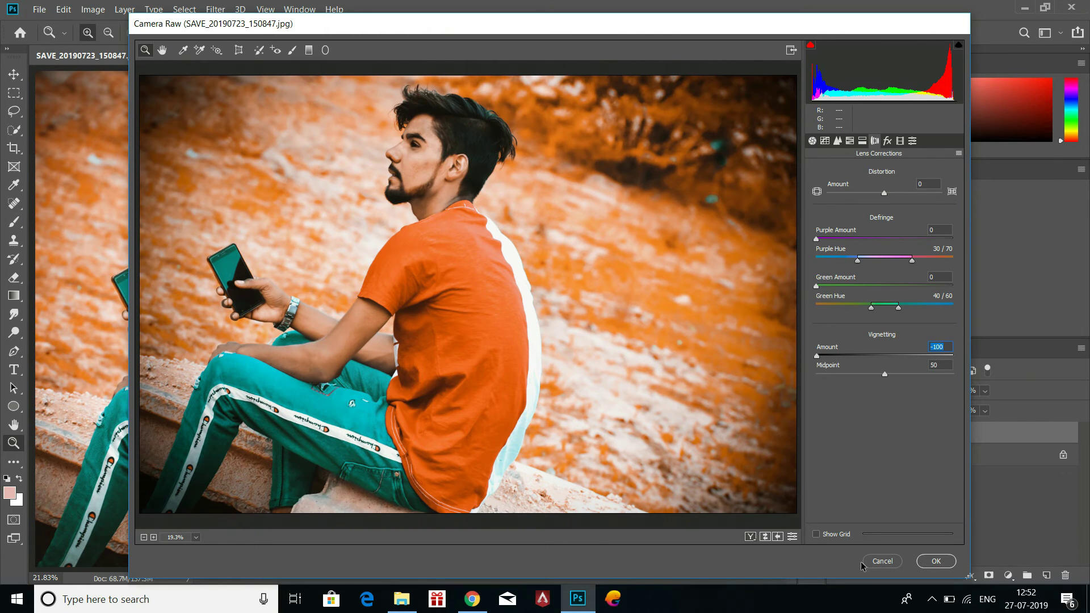
click(933, 563)
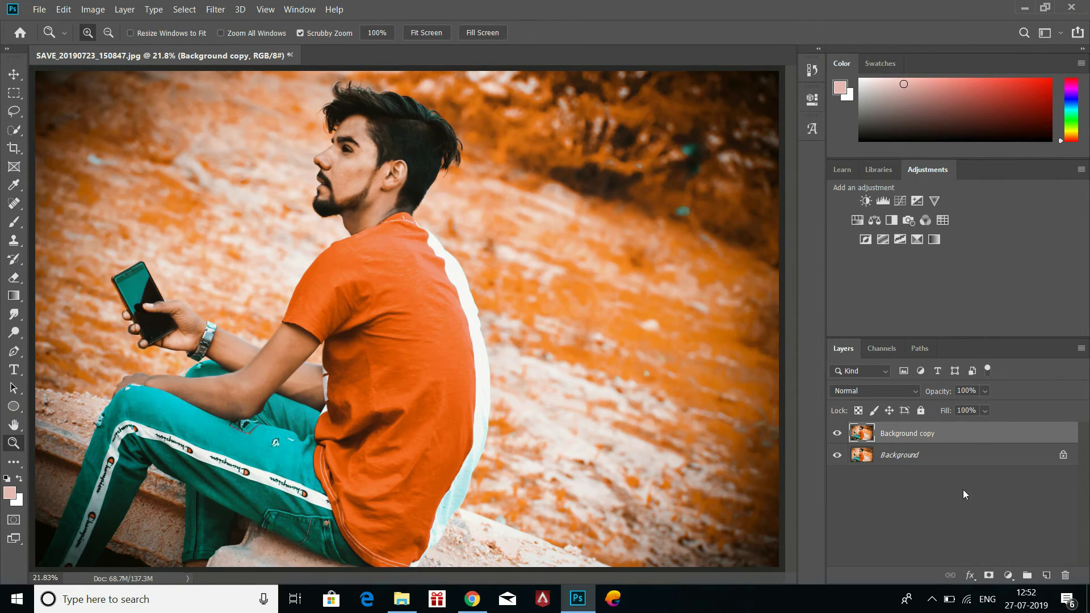
- Merge the vignetted copy into the Background and make a new duplicate of the layer
shift+click(955, 448)
right_click(956, 448)
click(994, 387)
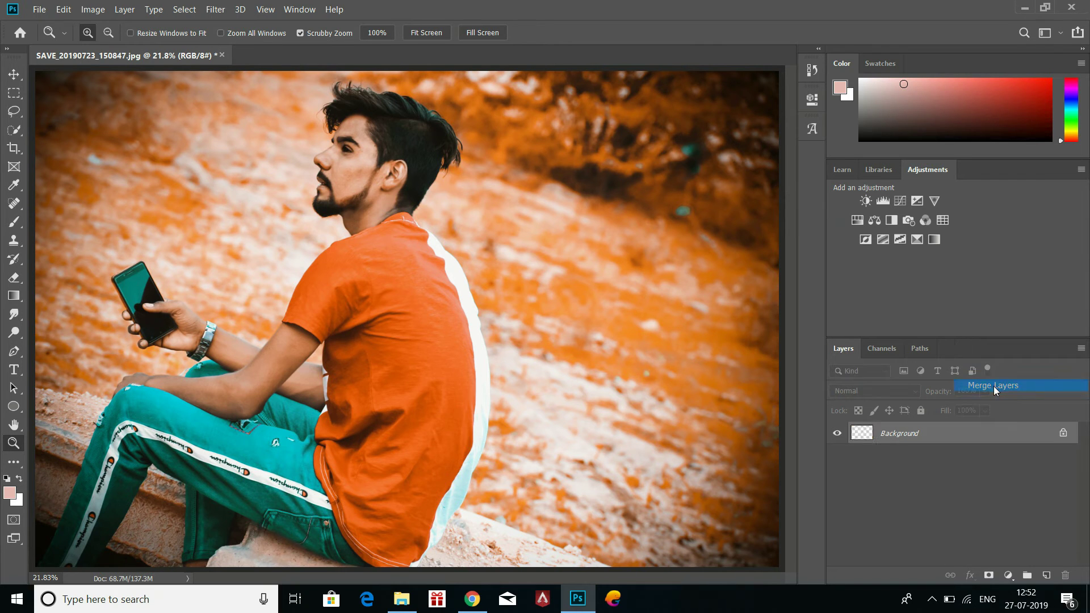
drag(991, 434, 1046, 575)
- Reduce noise on the Background copy with the GREYCstoration filter at a strength of 160
click(216, 9)
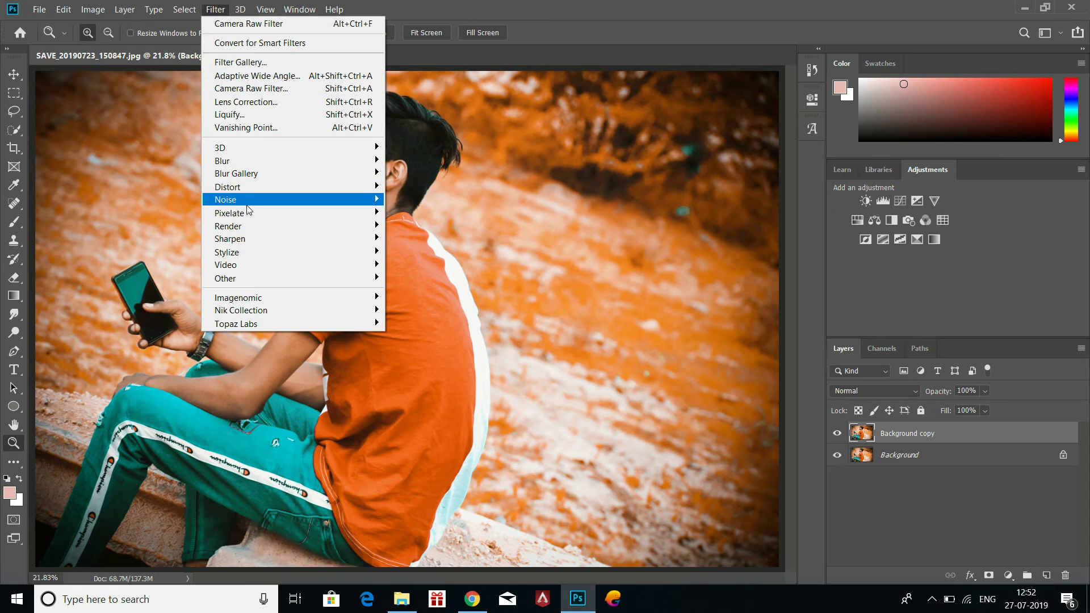
click(421, 239)
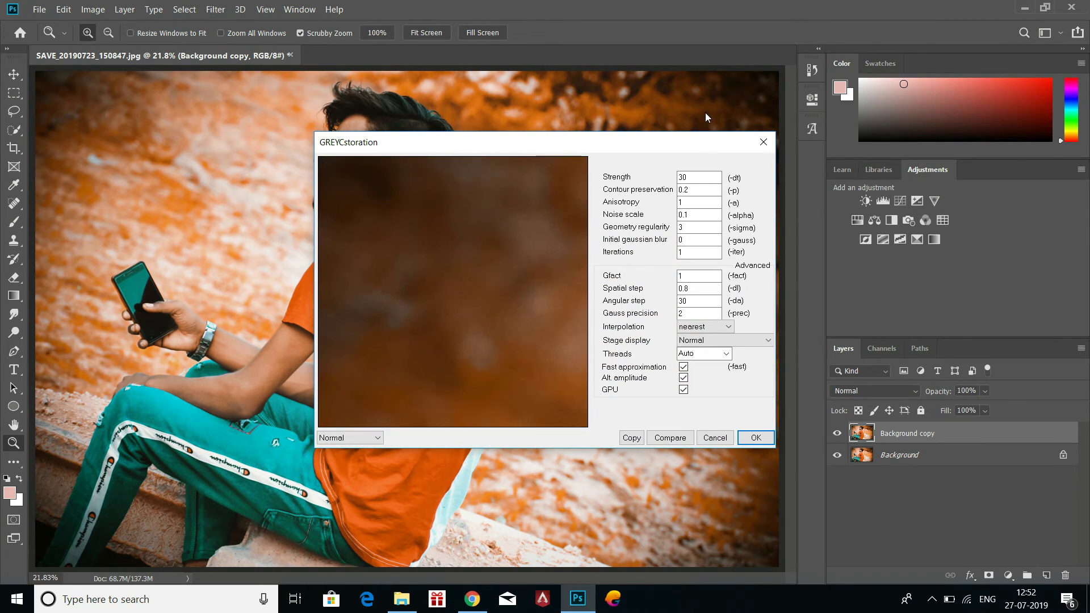
key(BackSpace)
key(BackSpace)
text(160)
click(756, 438)
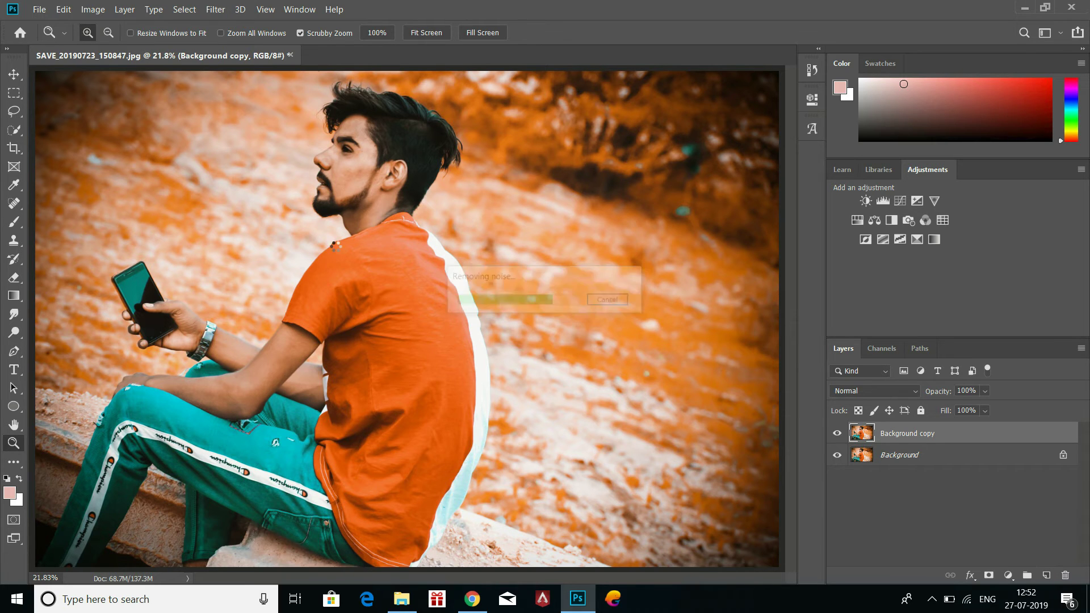
- Retouch the blemishes on the man's cheek and temple with the Spot Healing Brush and fit the whole image in view
drag(343, 202, 385, 216)
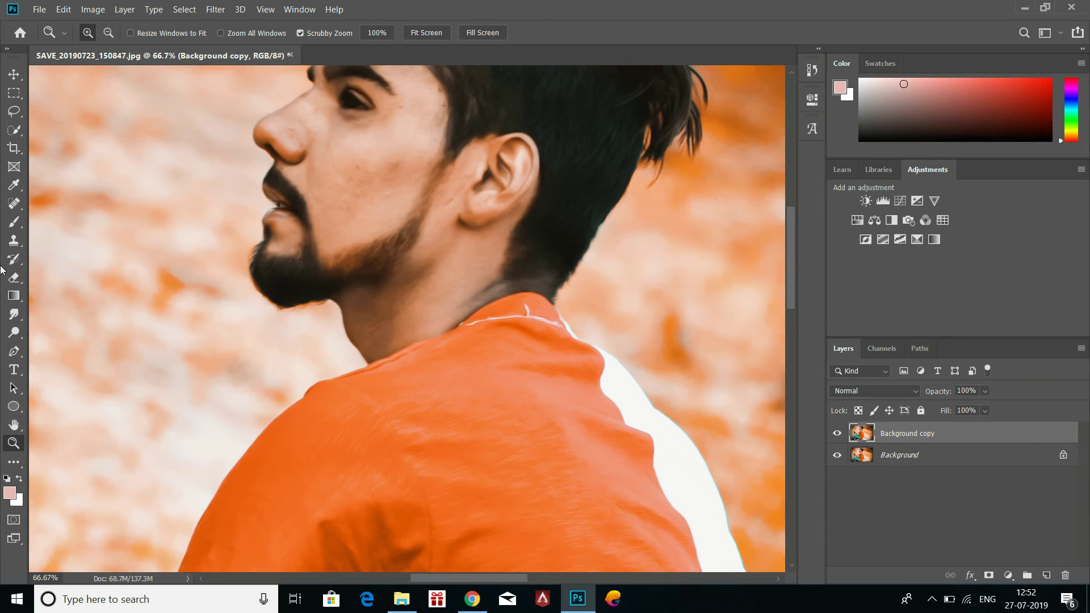
click(14, 203)
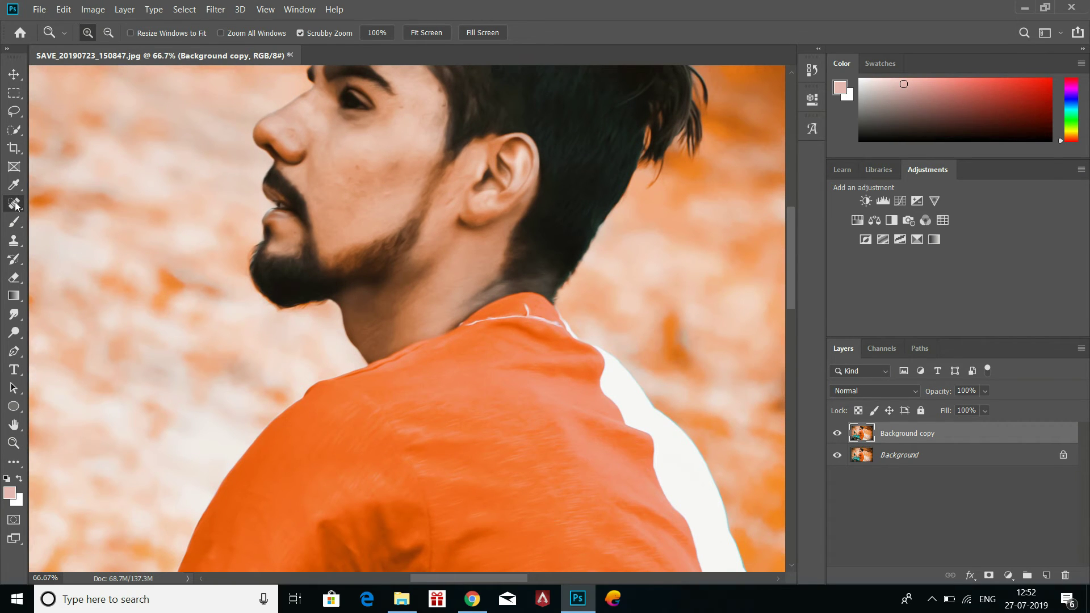
mouse_move(334, 164)
mouse_down()
mouse_move(406, 162)
mouse_move(368, 168)
mouse_up()
click(325, 179)
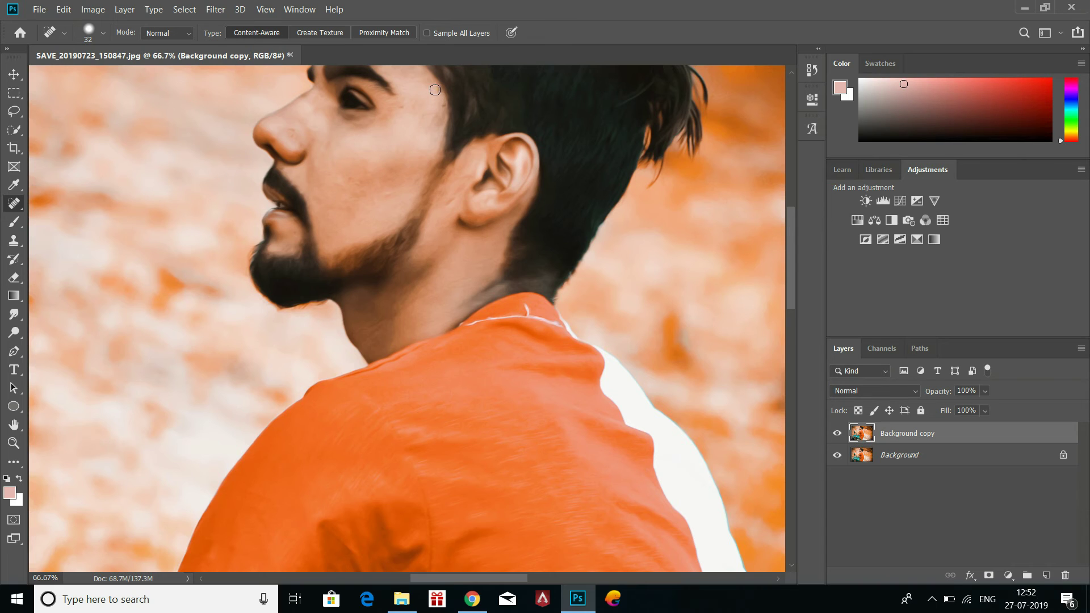
click(397, 107)
click(400, 128)
drag(375, 175, 361, 198)
click(339, 211)
click(14, 445)
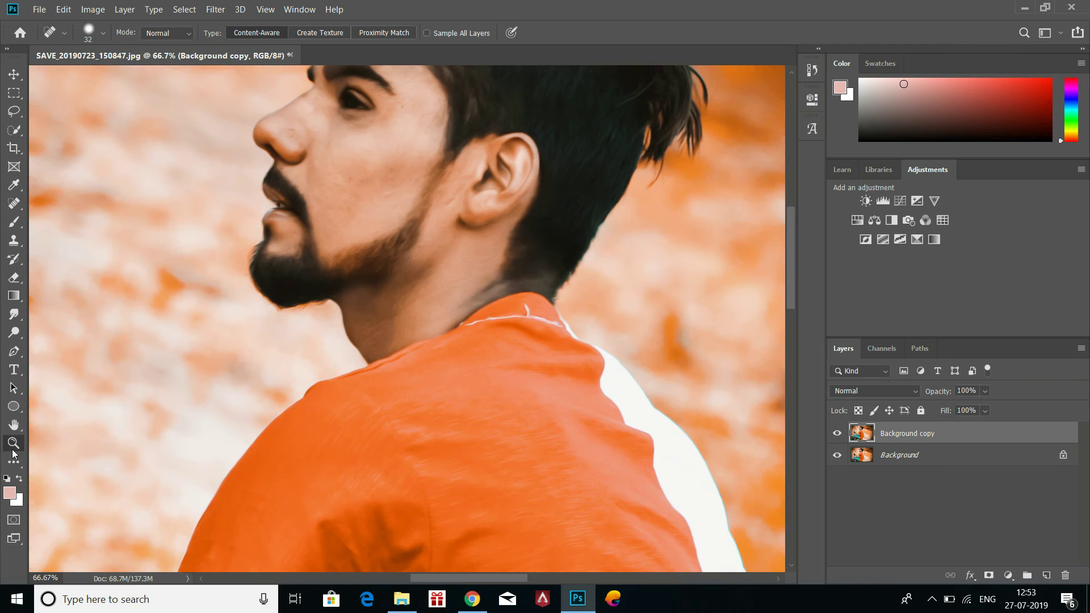
click(427, 33)
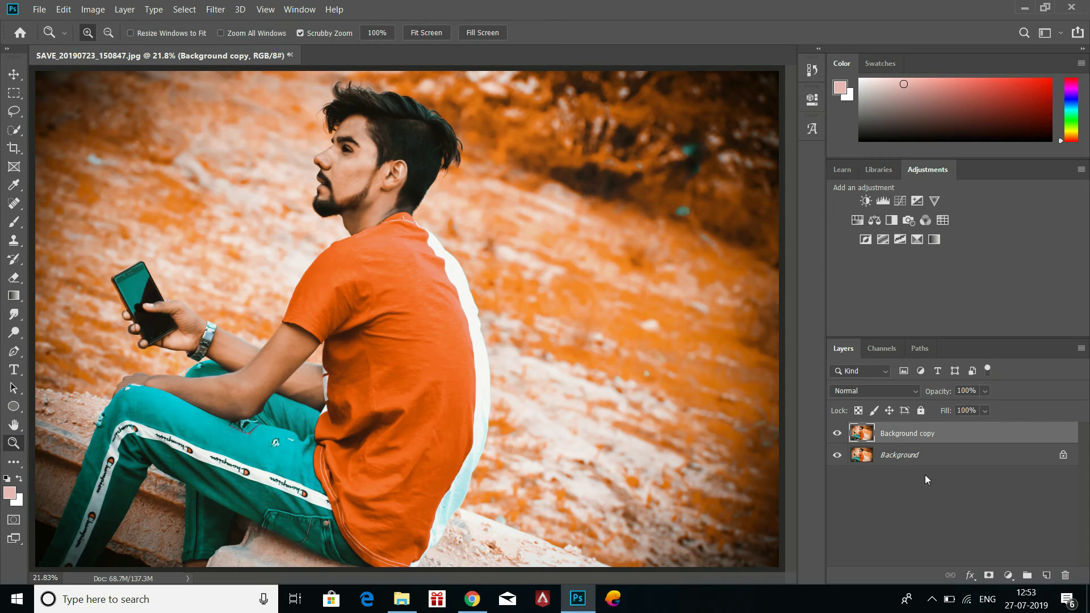
- Merge the retouched Background copy with the Background
shift+click(926, 455)
right_click(925, 455)
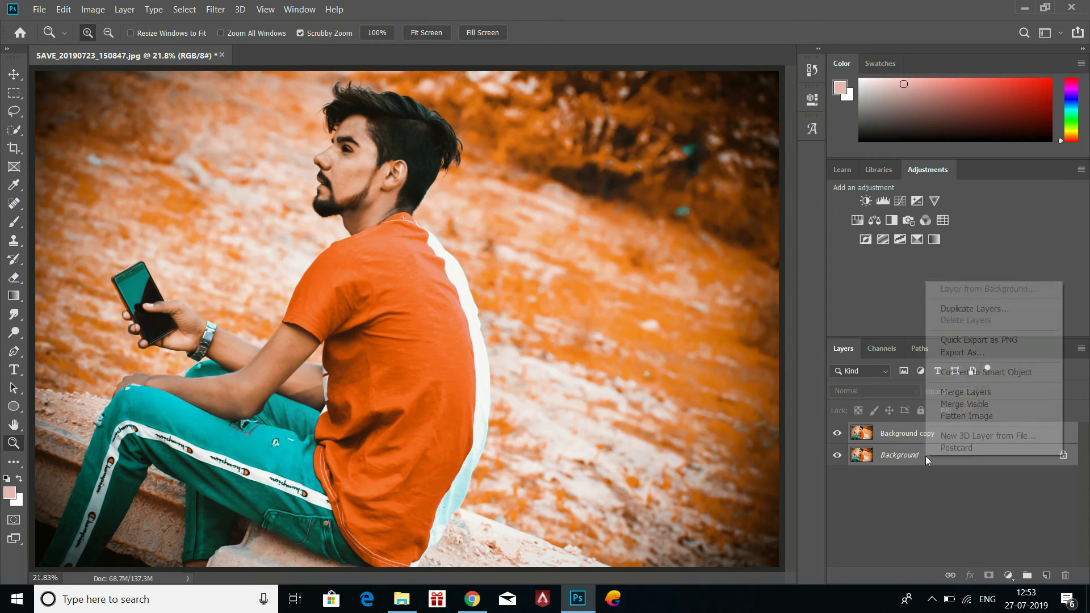
click(965, 392)
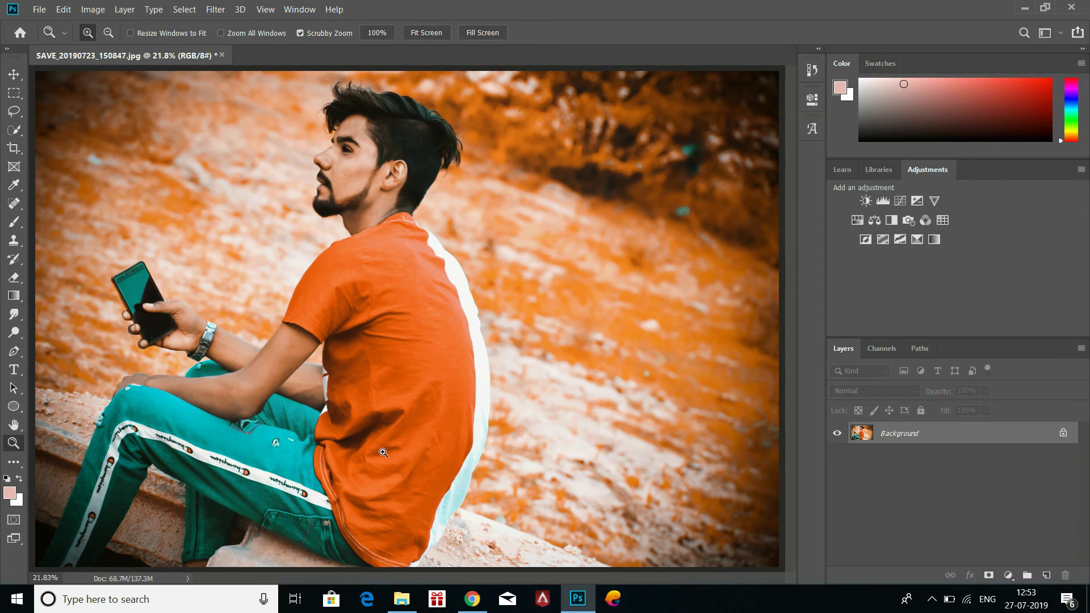
- Apply a Brightness/Contrast adjustment with brightness 9 and contrast -31 to the Background
click(92, 9)
mouse_move(134, 43)
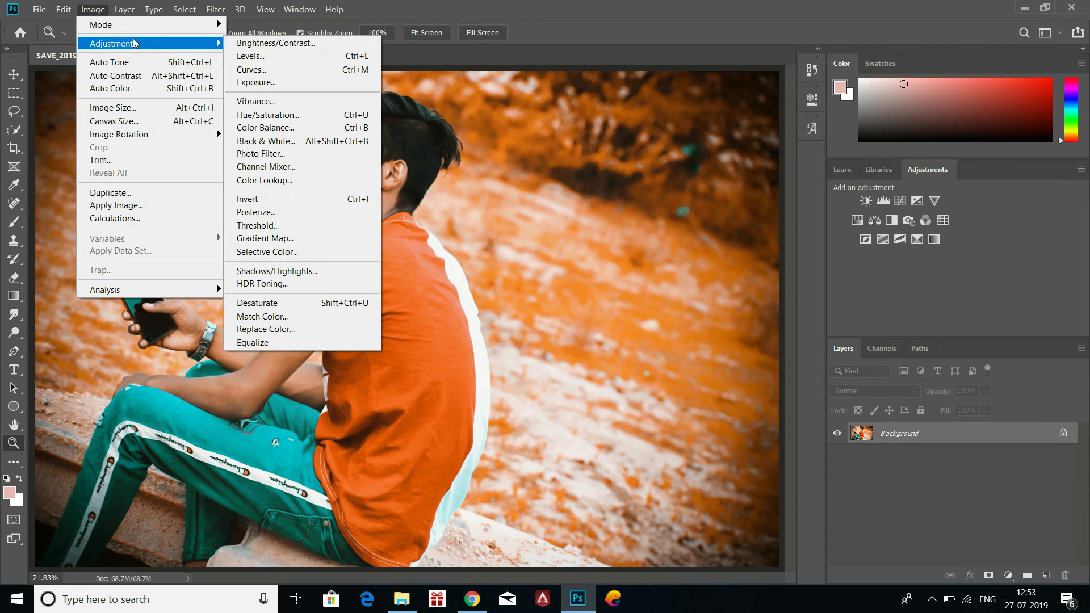
click(278, 43)
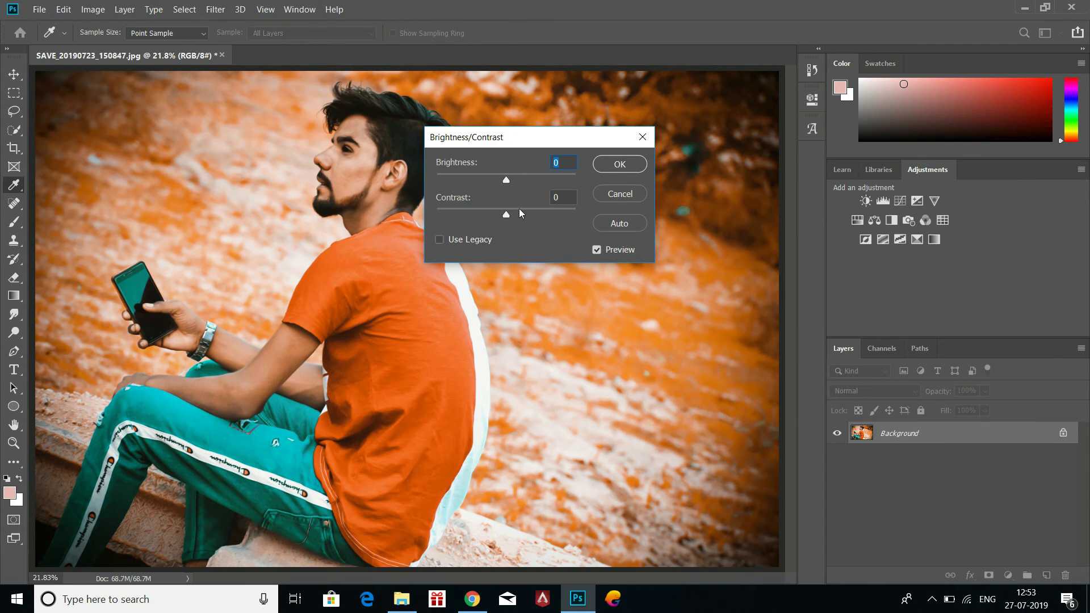
drag(509, 210, 455, 217)
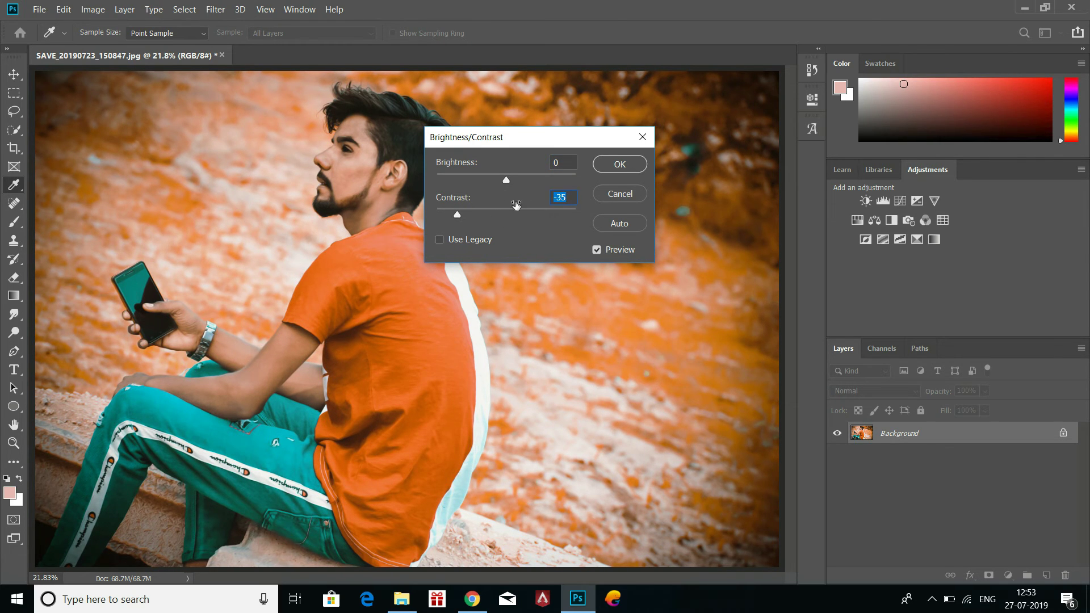
drag(462, 213, 463, 213)
drag(506, 176, 511, 176)
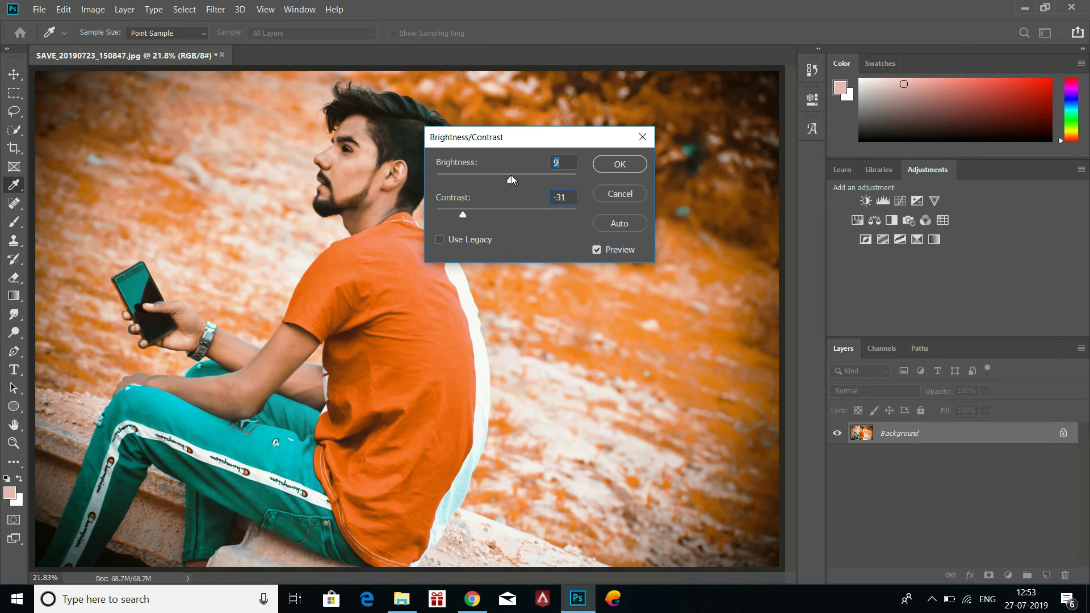
click(633, 164)
key(z)
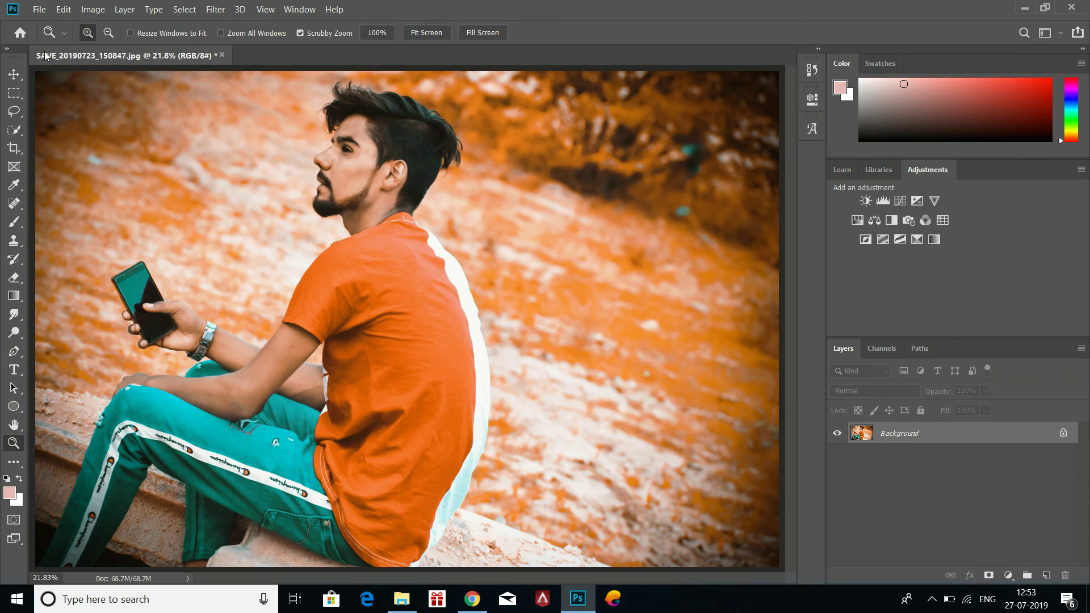
- Open the sk logo image from the pictures > Sk Logos folder on New Volume (F:)
click(40, 9)
click(57, 35)
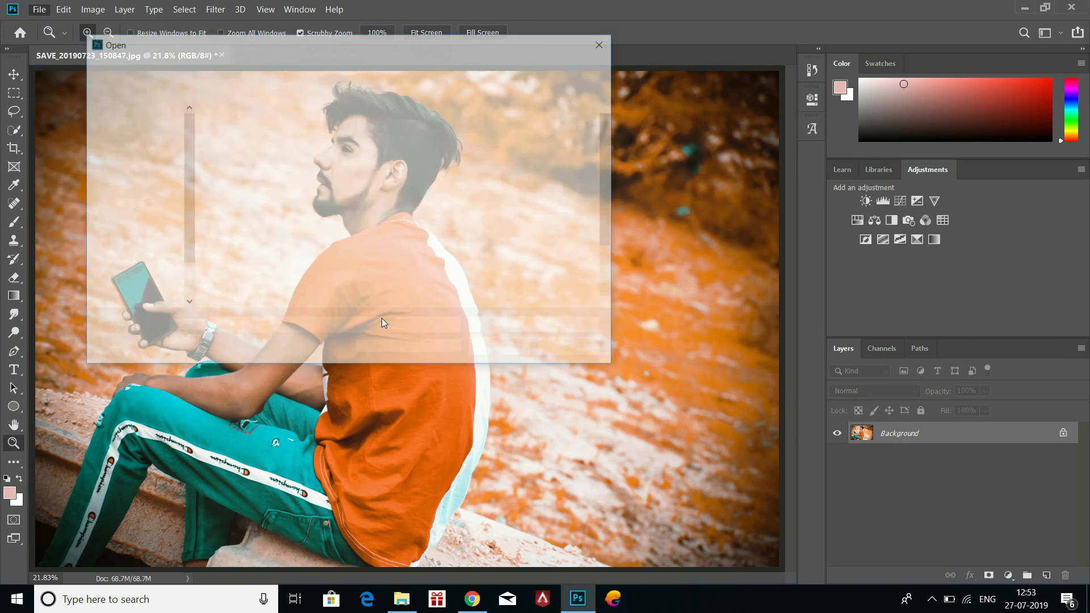
scroll(170, 298, down, 1)
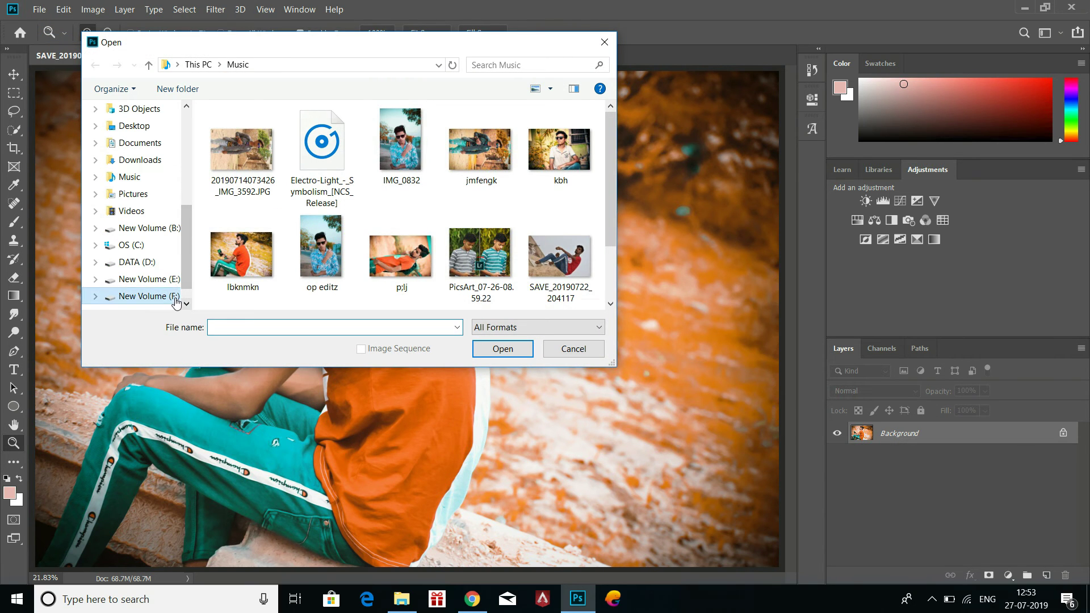
click(176, 300)
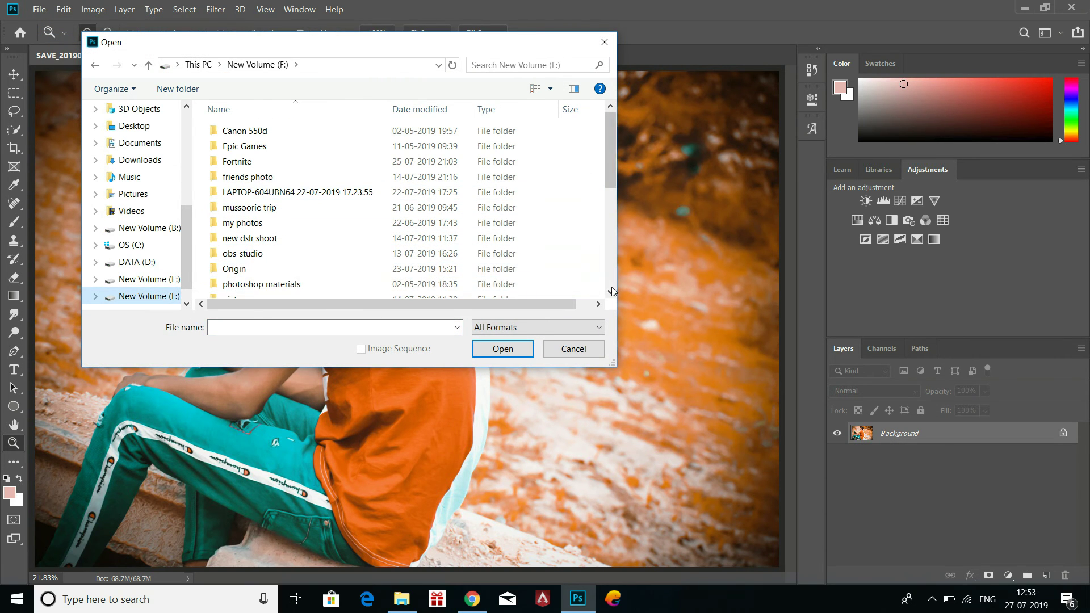
scroll(612, 291, down, 5)
double_click(380, 124)
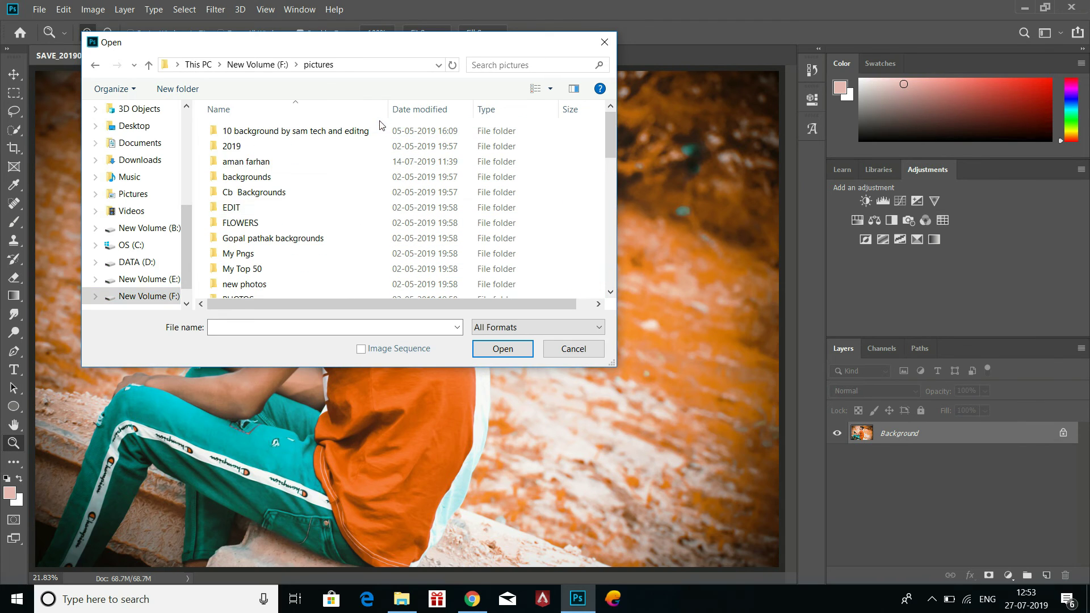
click(611, 291)
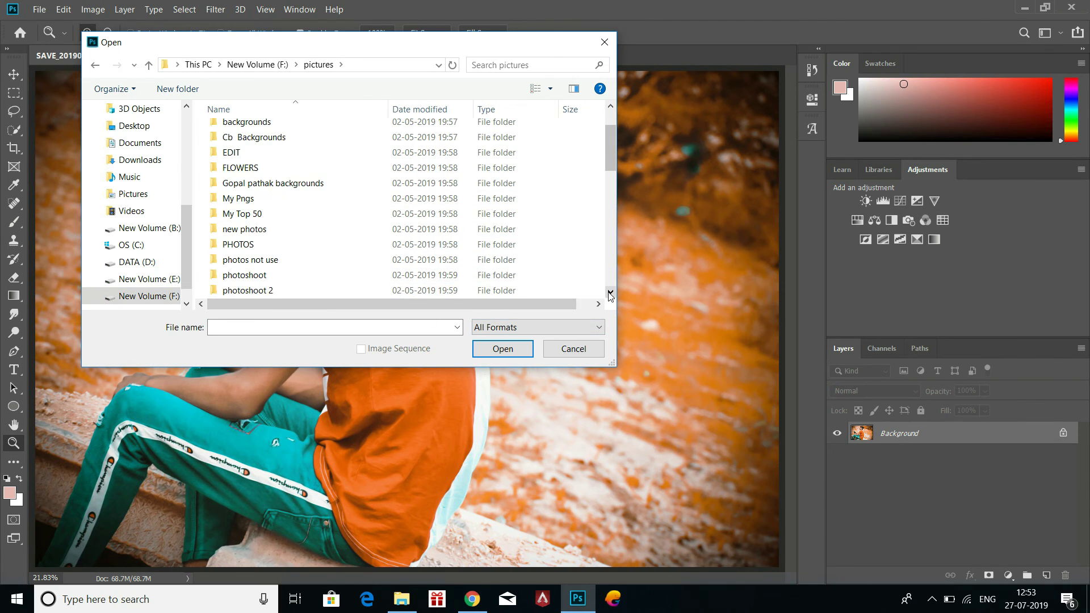
scroll(613, 288, down, 2)
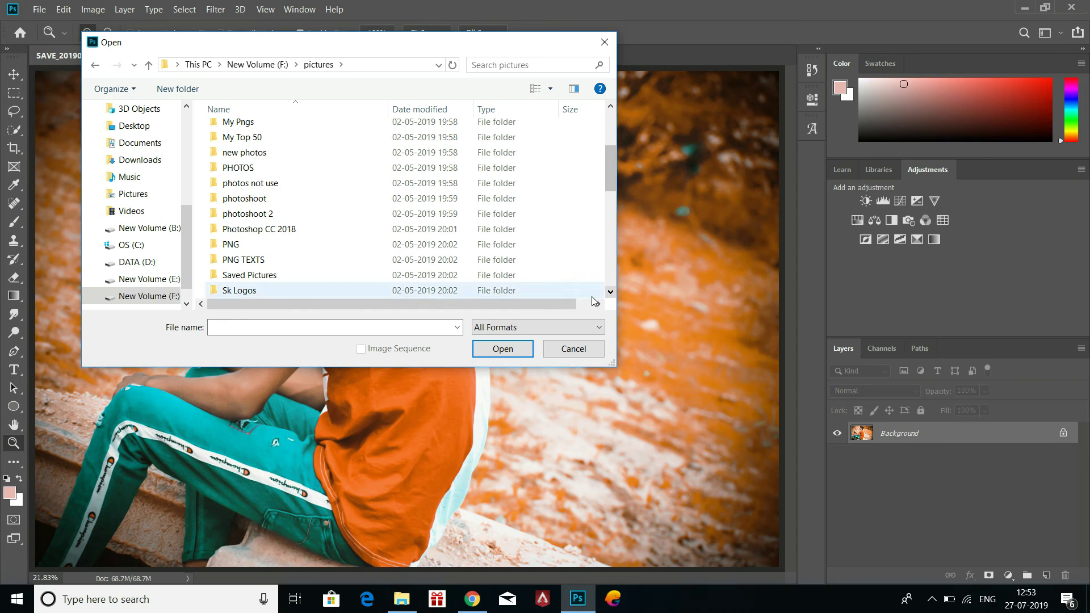
double_click(512, 291)
click(353, 262)
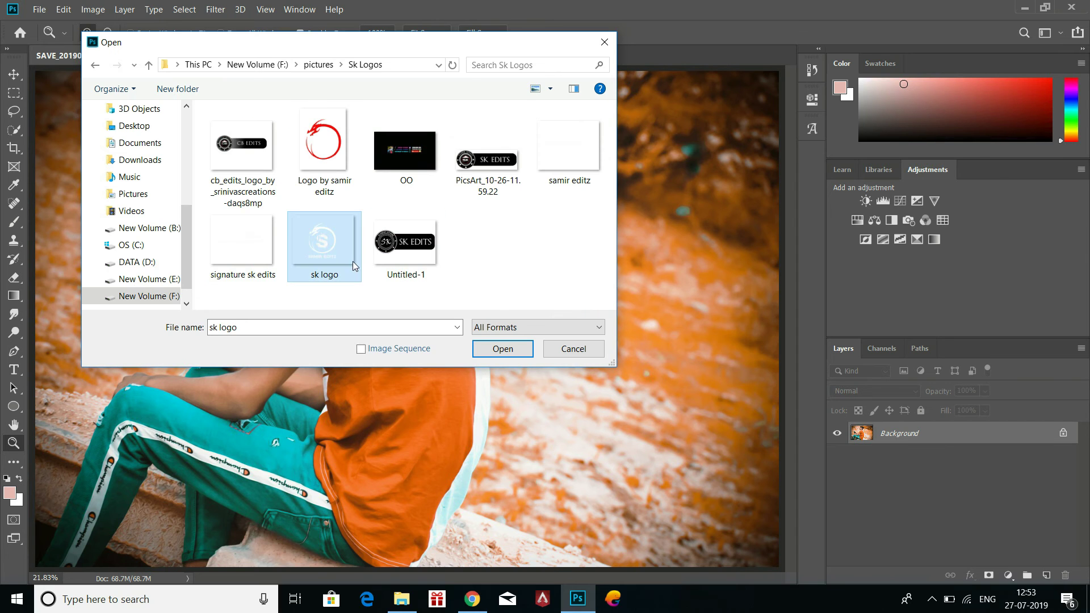
click(484, 349)
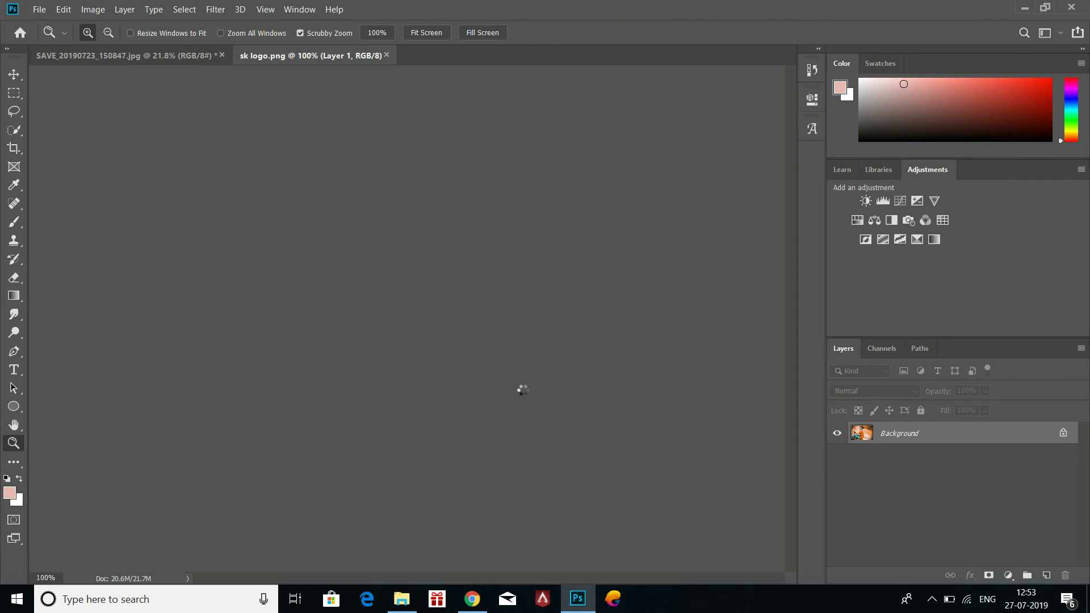
- Copy the logo into the portrait document, over the background behind the man, and scale it down to about 24.71%
key(v)
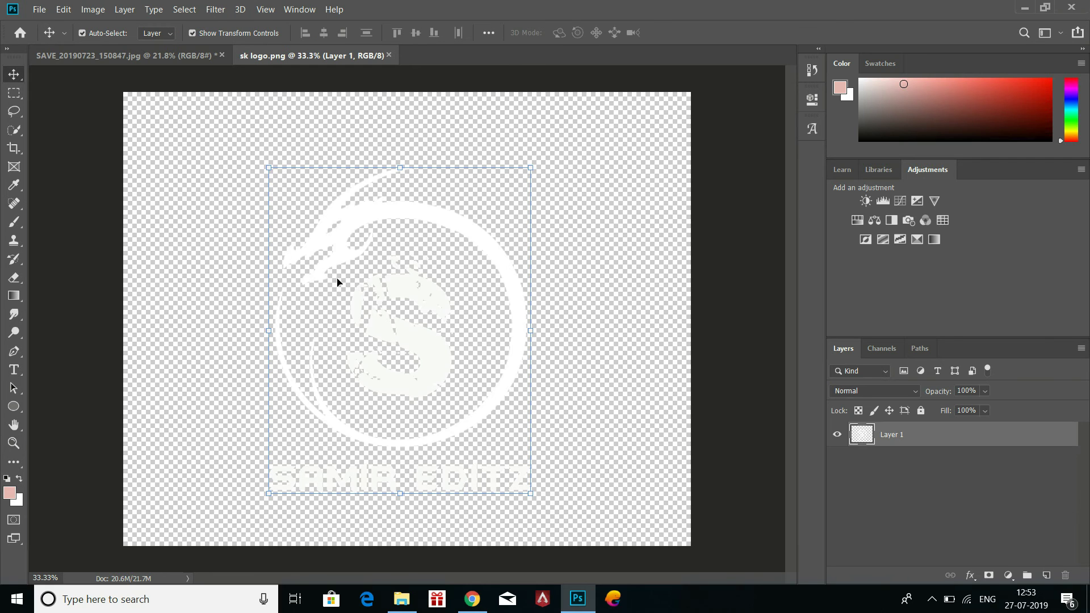
drag(337, 283, 625, 279)
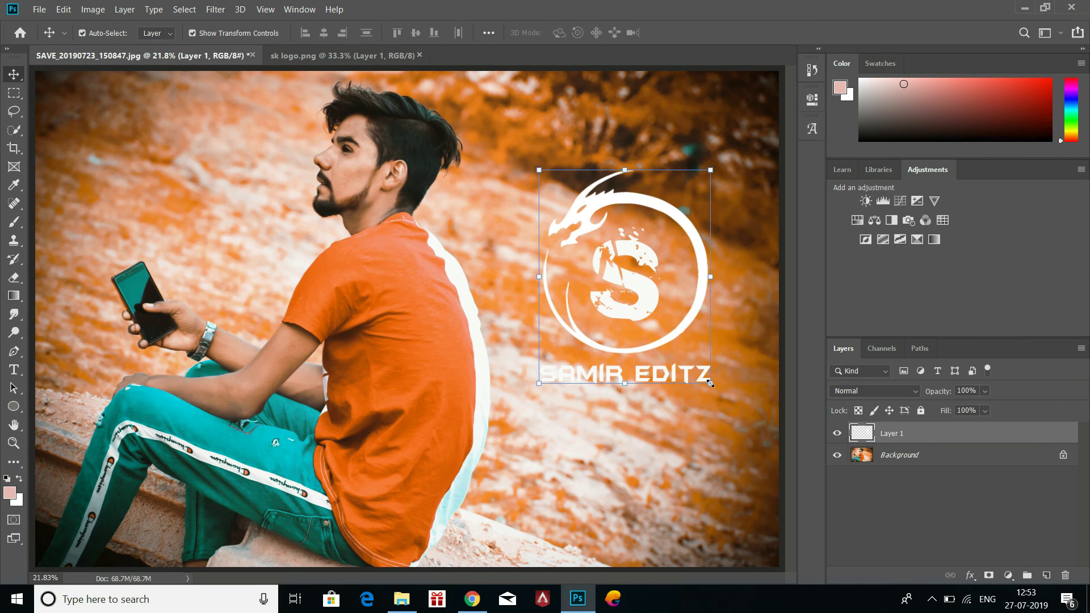
drag(710, 384, 623, 254)
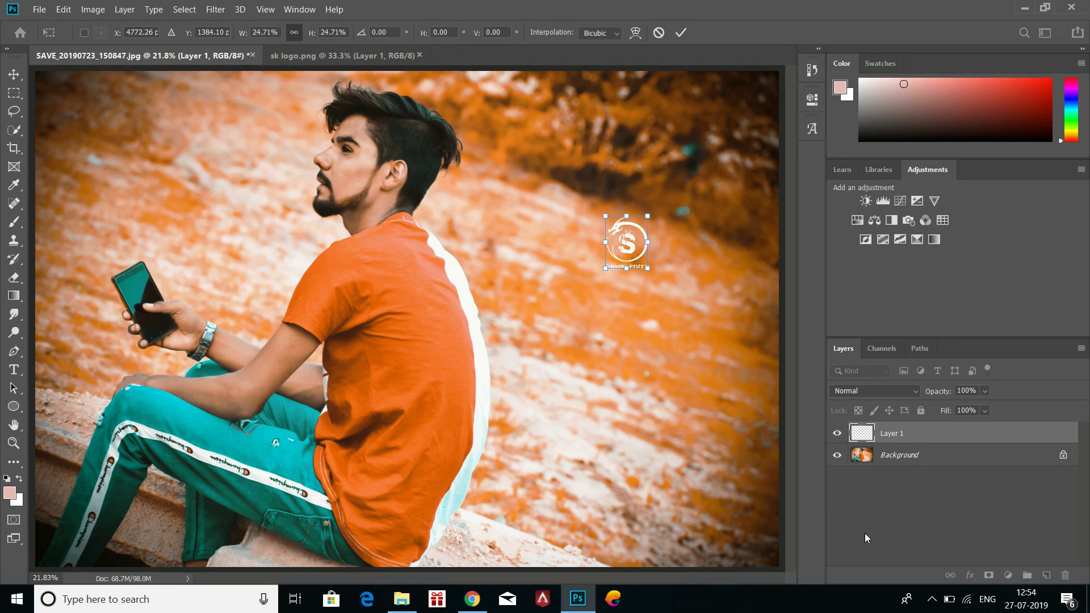
- Add a black Outer Glow to the logo layer with 75% opacity and a size of 250 px
double_click(893, 435)
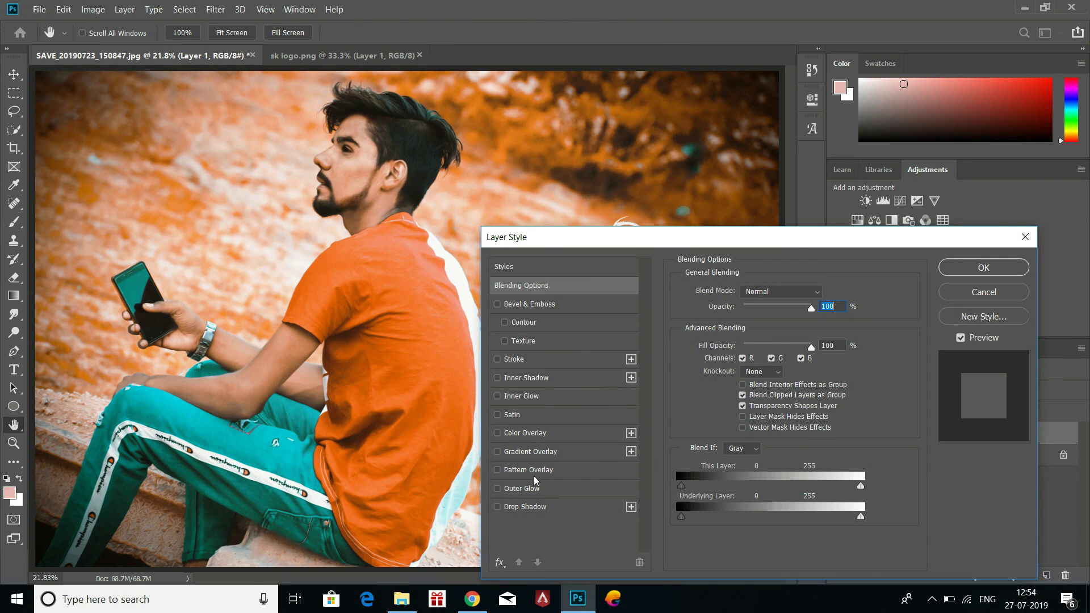
click(534, 488)
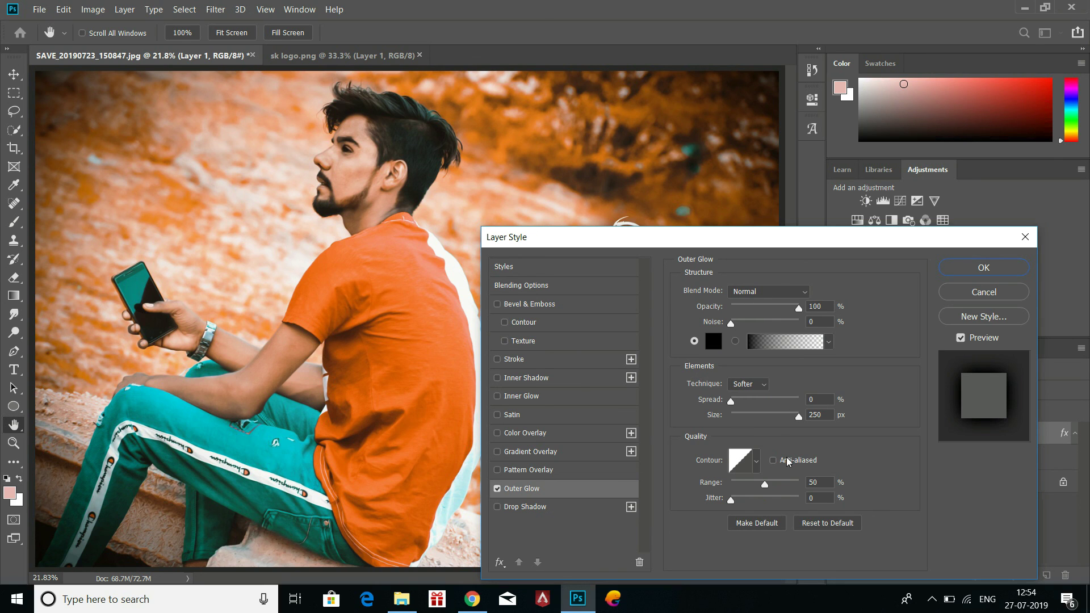
drag(757, 251, 790, 305)
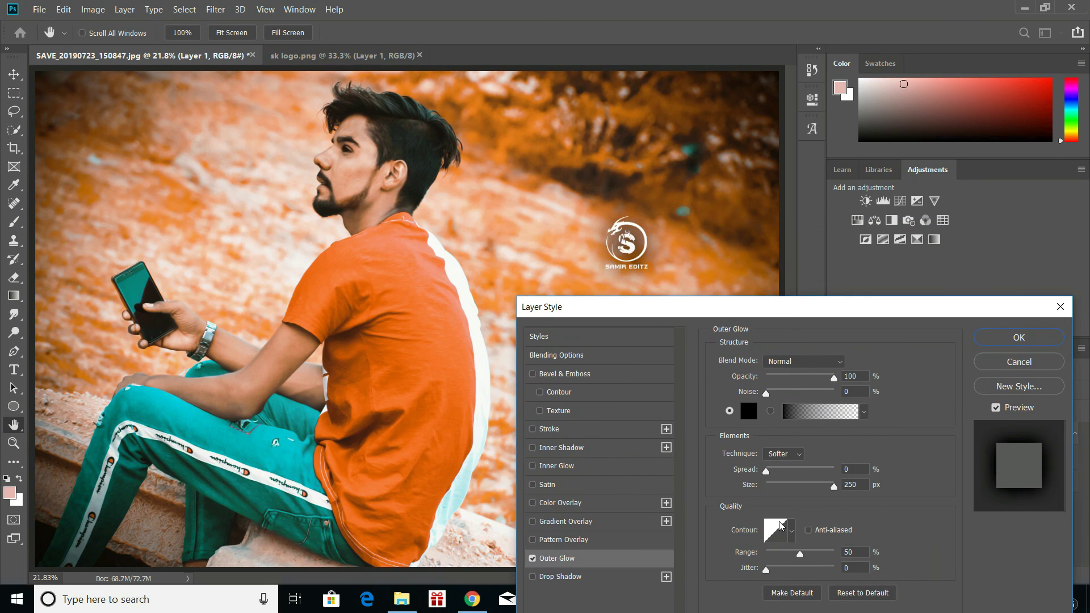
drag(833, 489, 799, 486)
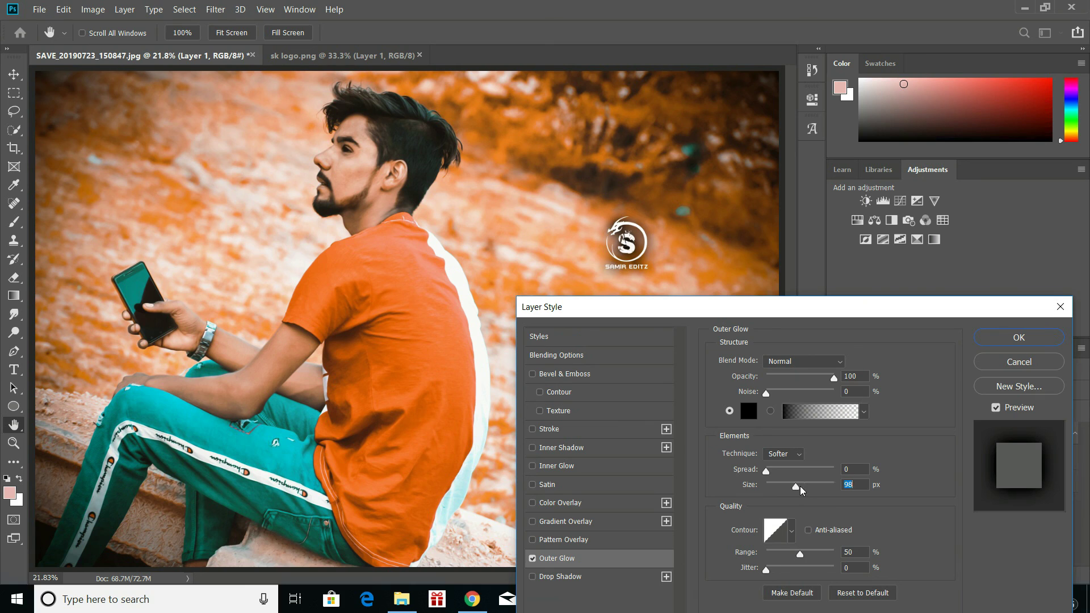
key(ctrl+z)
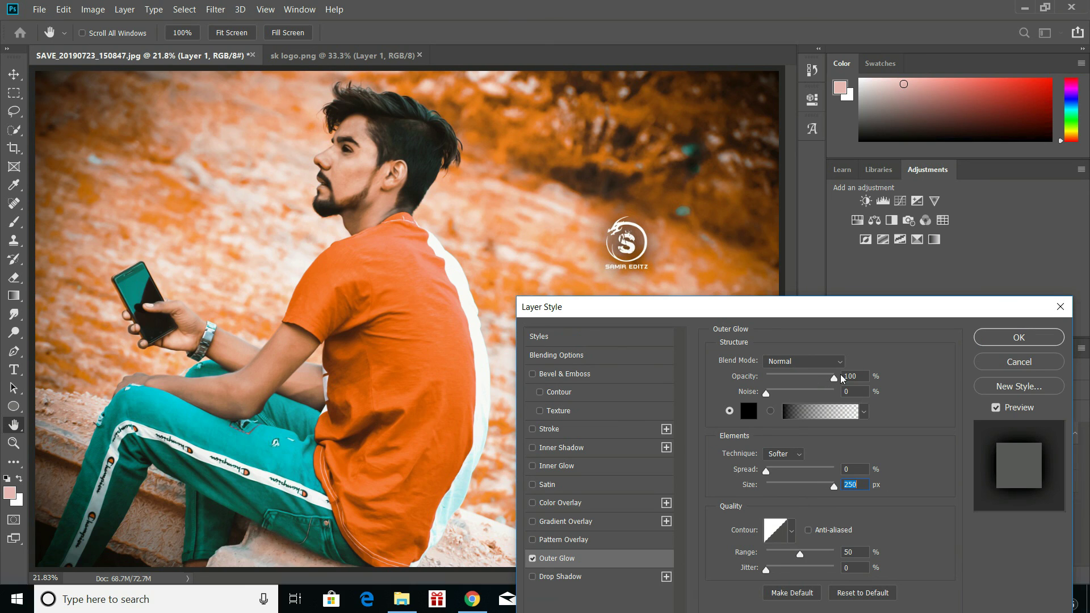
drag(830, 376, 816, 379)
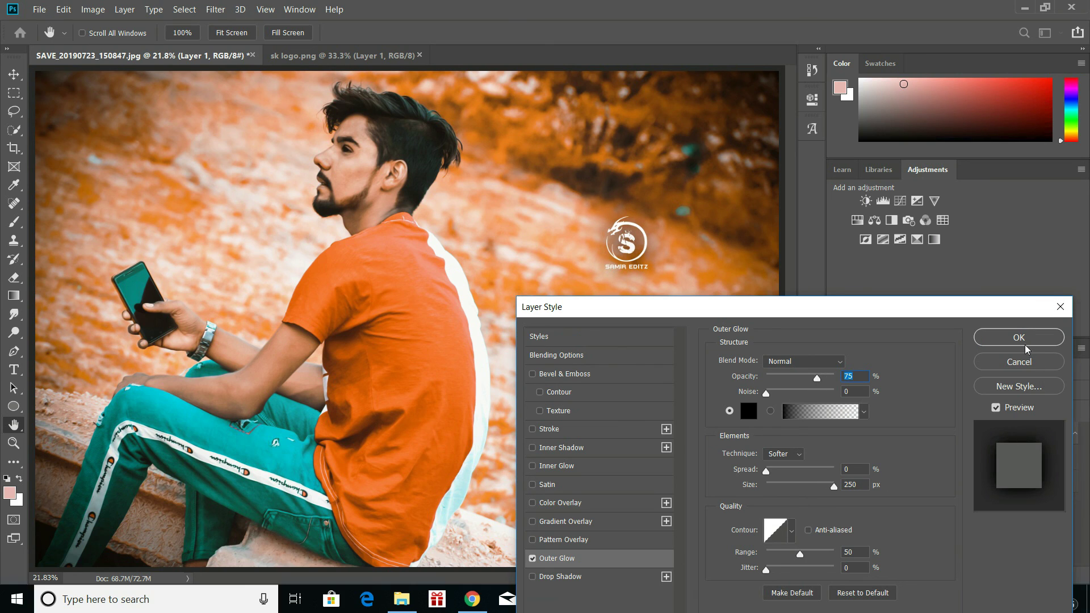
- Add a black 1 px outside Stroke to the logo layer and apply the layer style
click(580, 431)
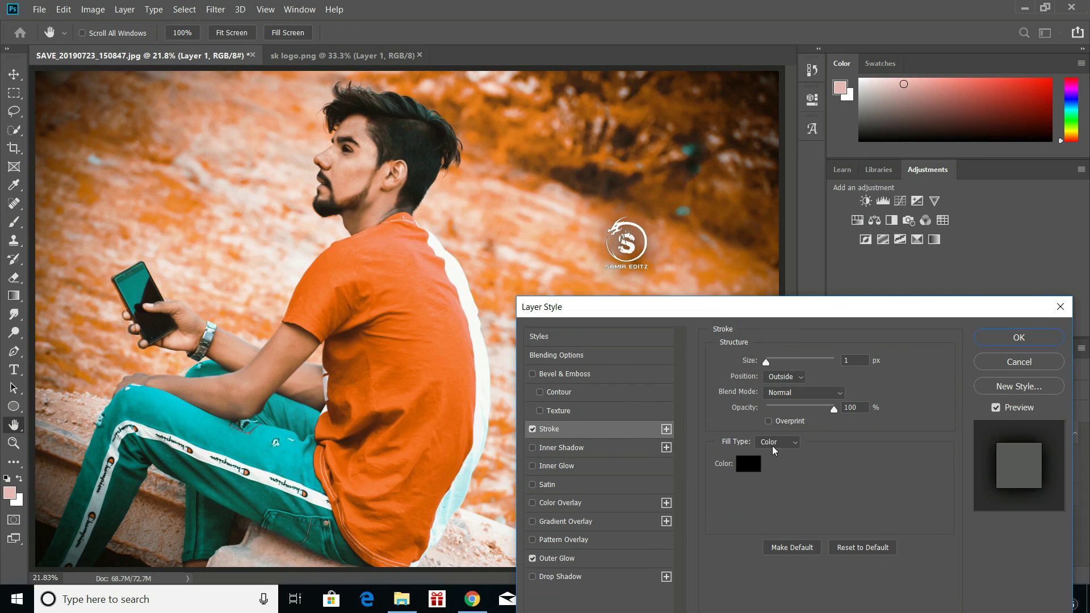
drag(771, 365, 764, 367)
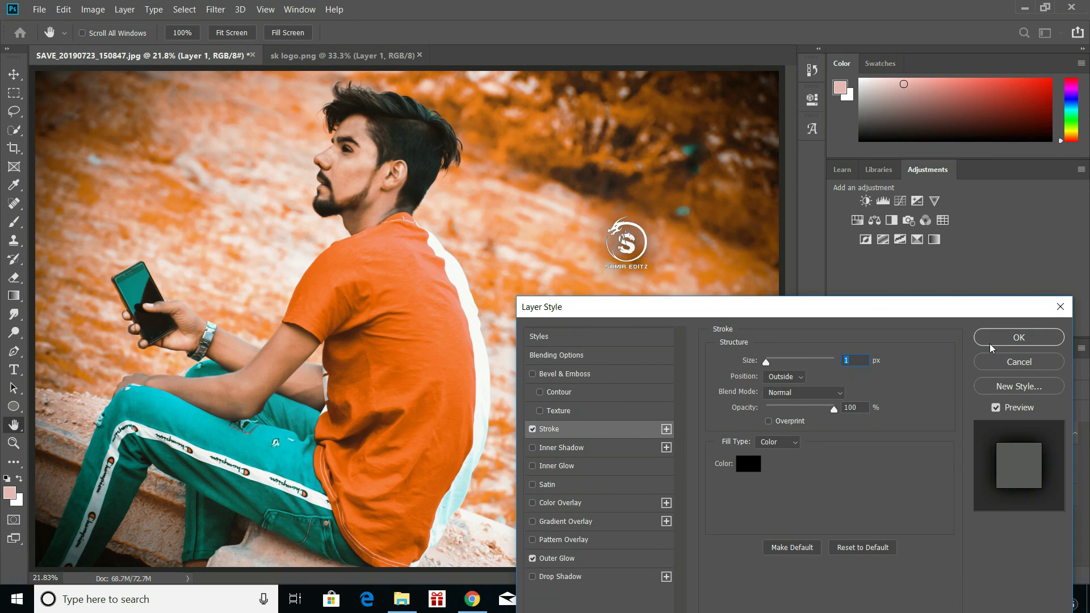
click(1003, 342)
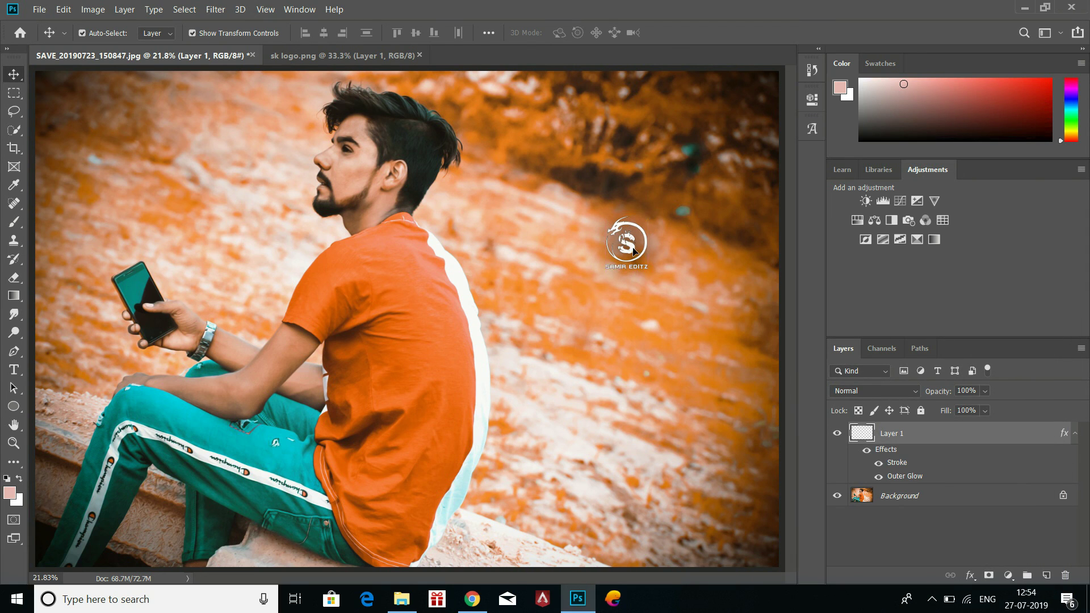
- Move the logo slightly higher, scale it to about 91.11%, apply the transform and deselect the layer
mouse_move(634, 252)
mouse_down()
mouse_move(638, 220)
mouse_move(643, 237)
mouse_up()
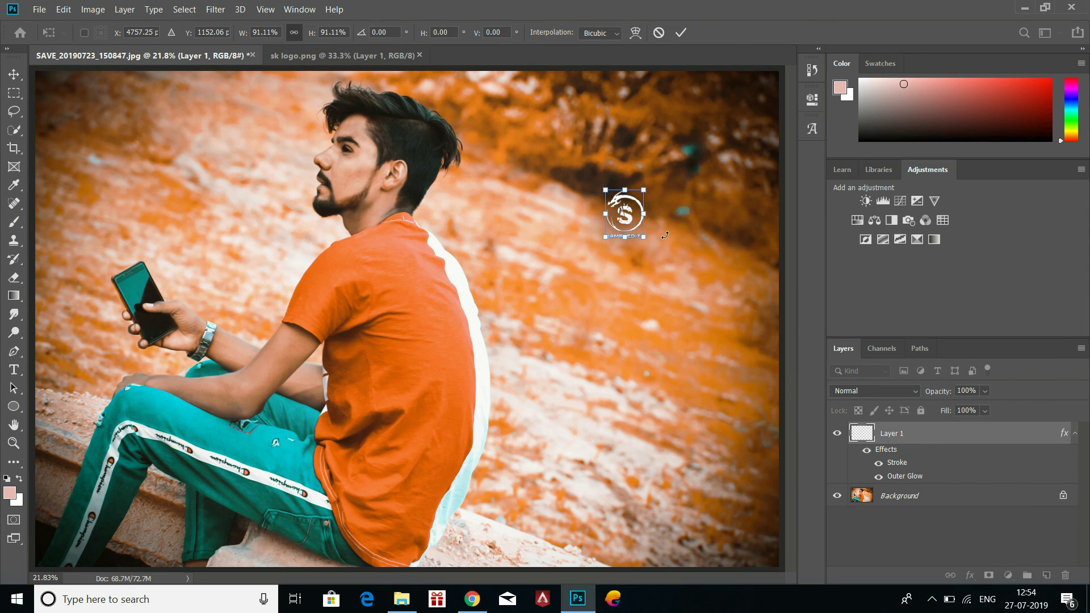
click(680, 32)
click(672, 341)
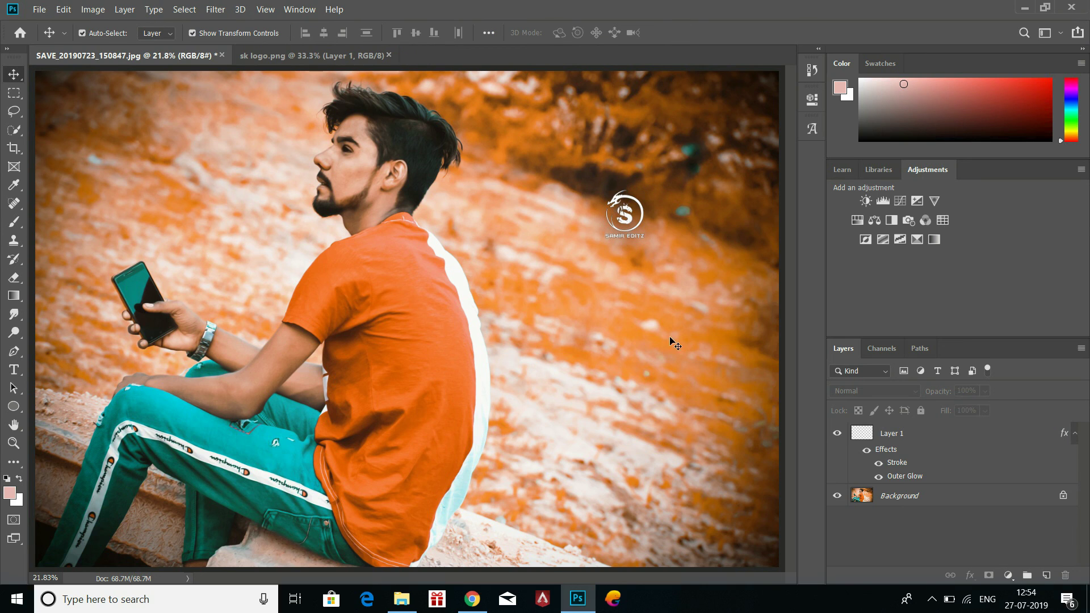
- Zoom in on the logo to 100% to examine its stroke and glow against the background
click(14, 443)
click(625, 216)
click(625, 216)
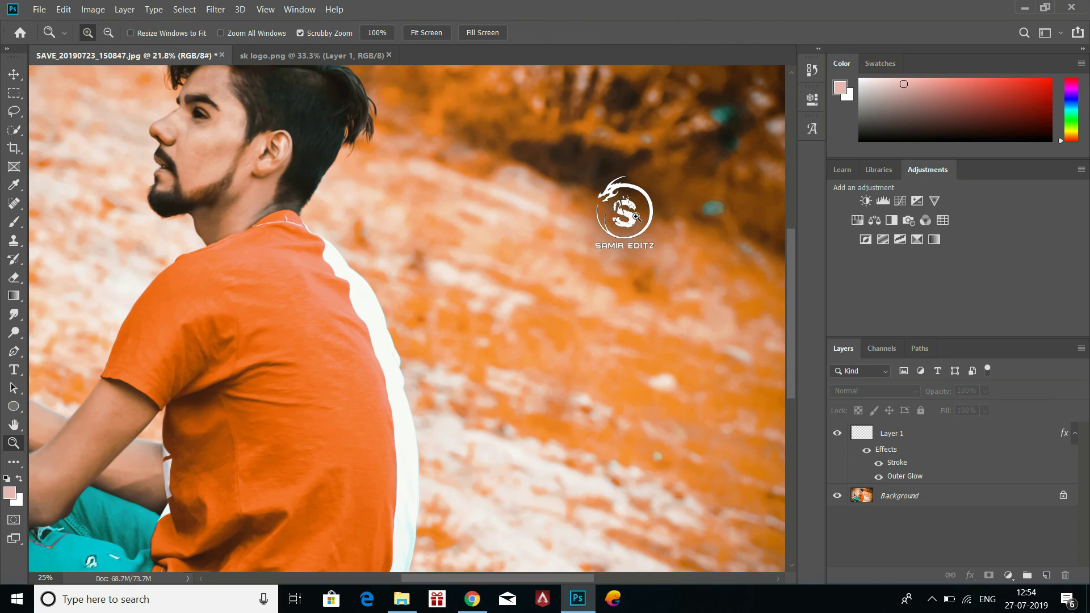
click(630, 217)
click(640, 216)
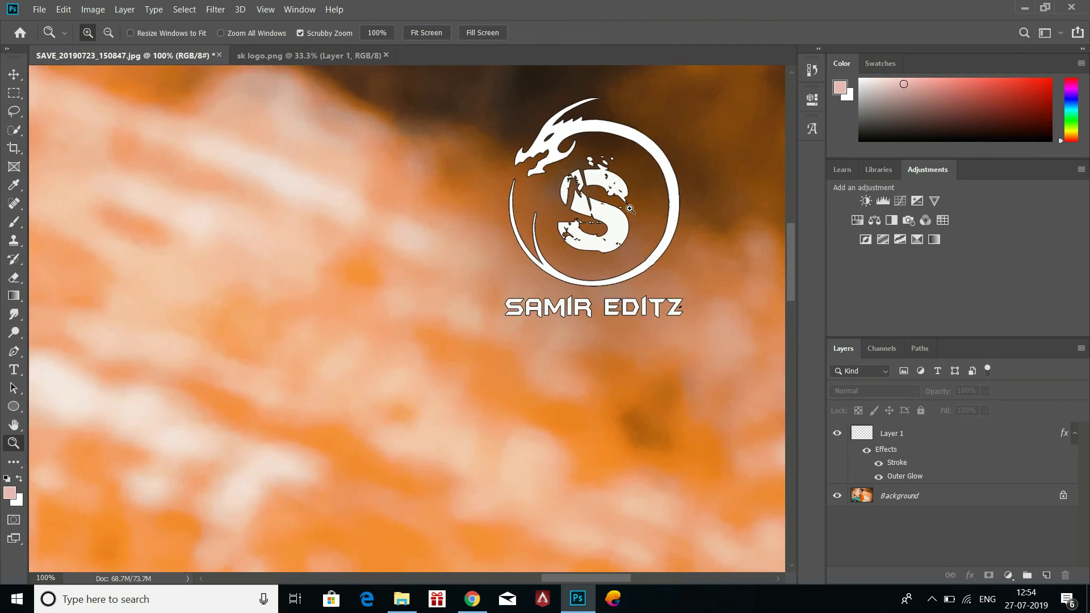